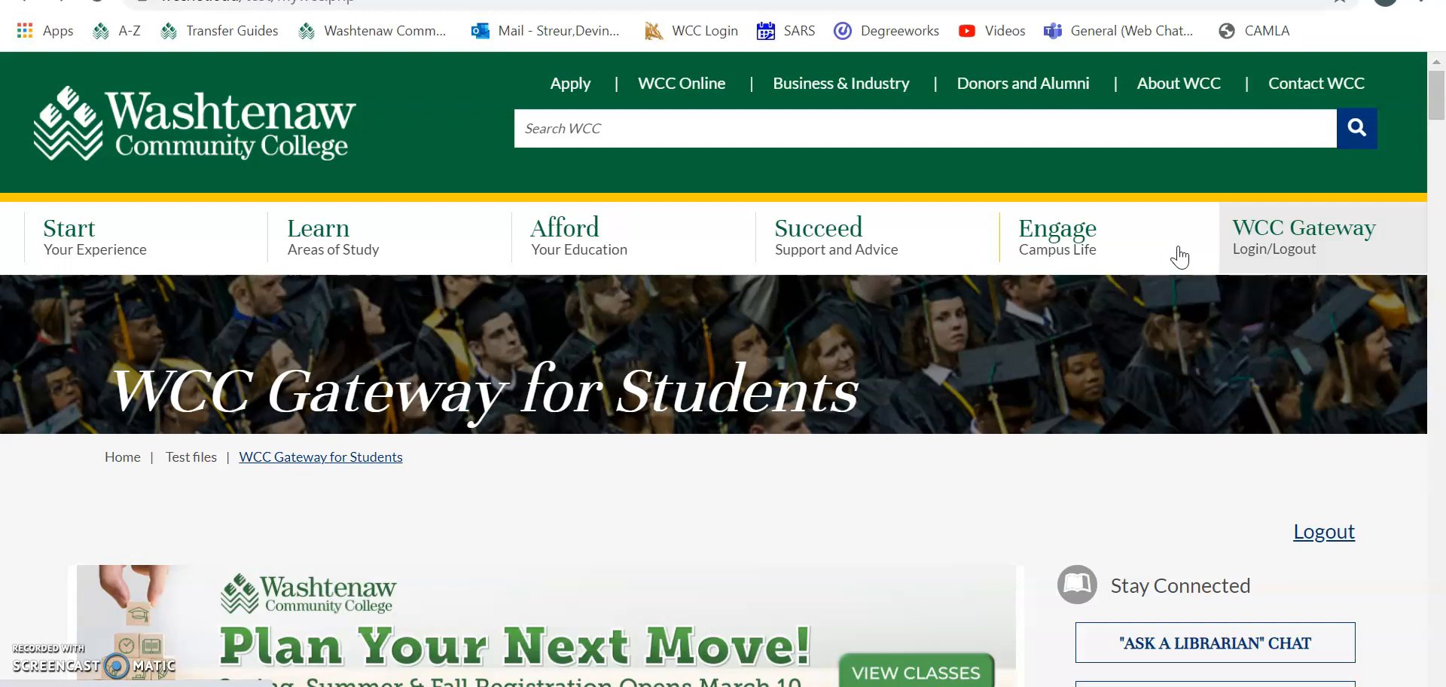
# Step: Open MyWCC from the WCC Gateway for Students page
pyautogui.click(1303, 237)
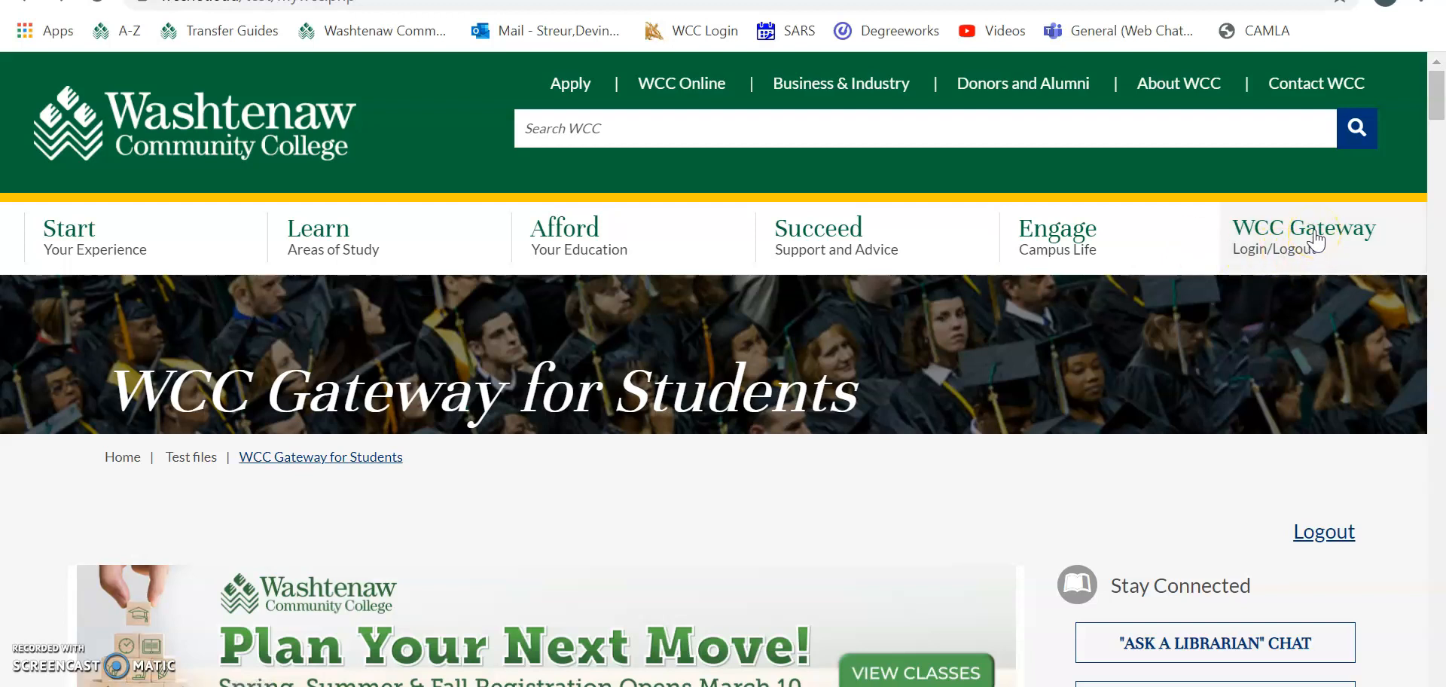
pyautogui.click(1316, 239)
pyautogui.click(1257, 294)
pyautogui.click(1334, 218)
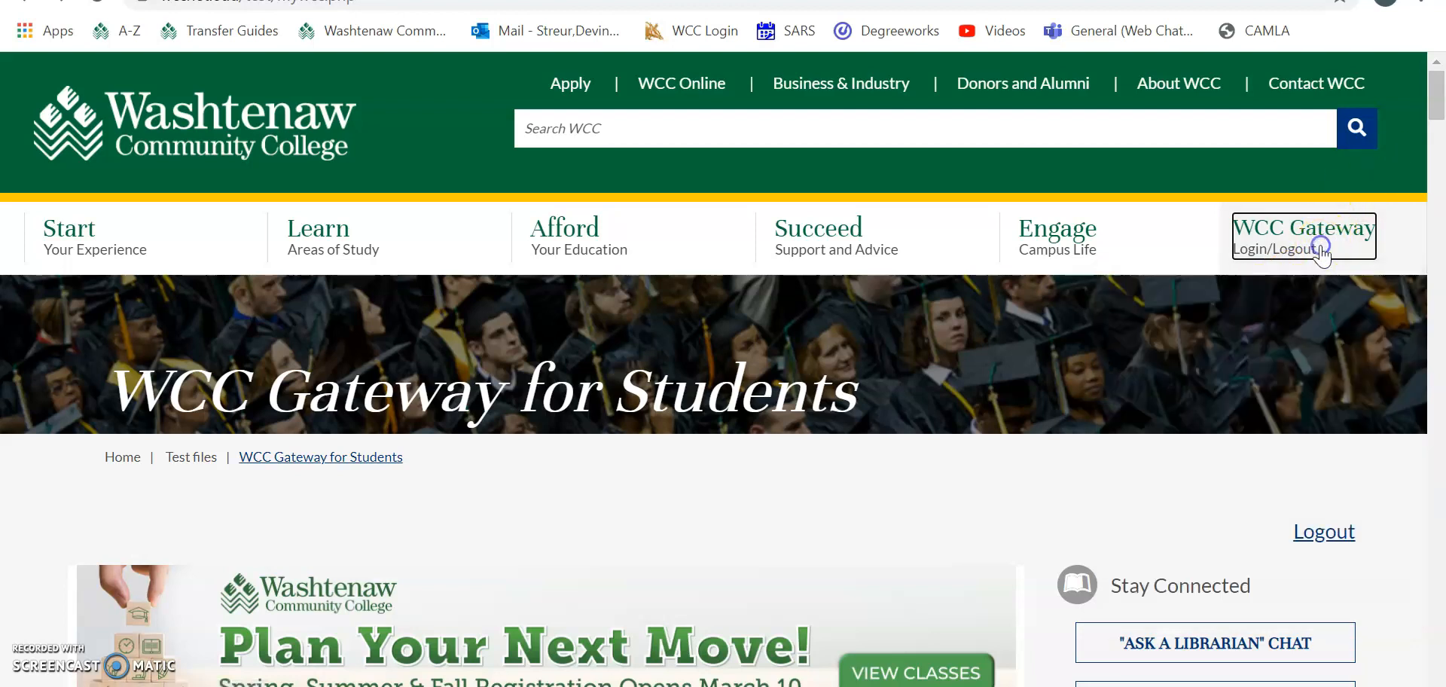
pyautogui.moveTo(1438, 98); pyautogui.dragTo(1437, 134)
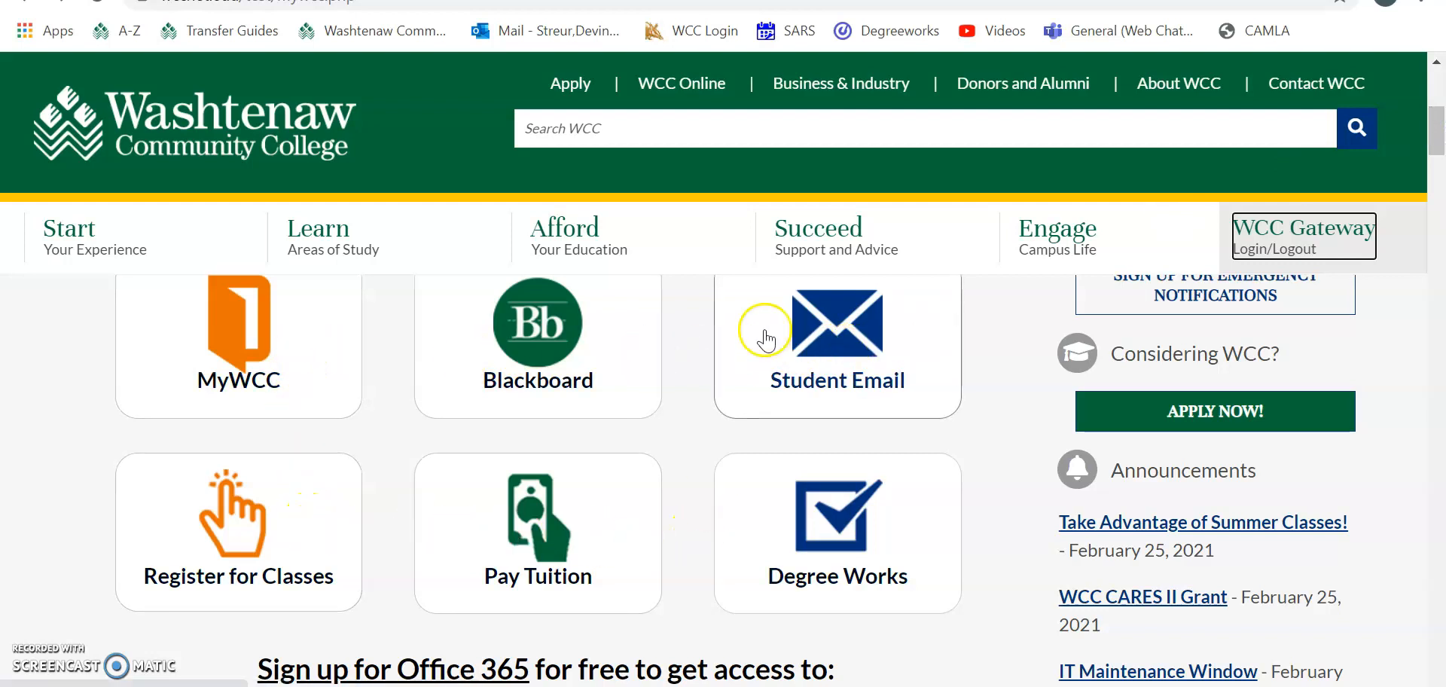
pyautogui.click(253, 343)
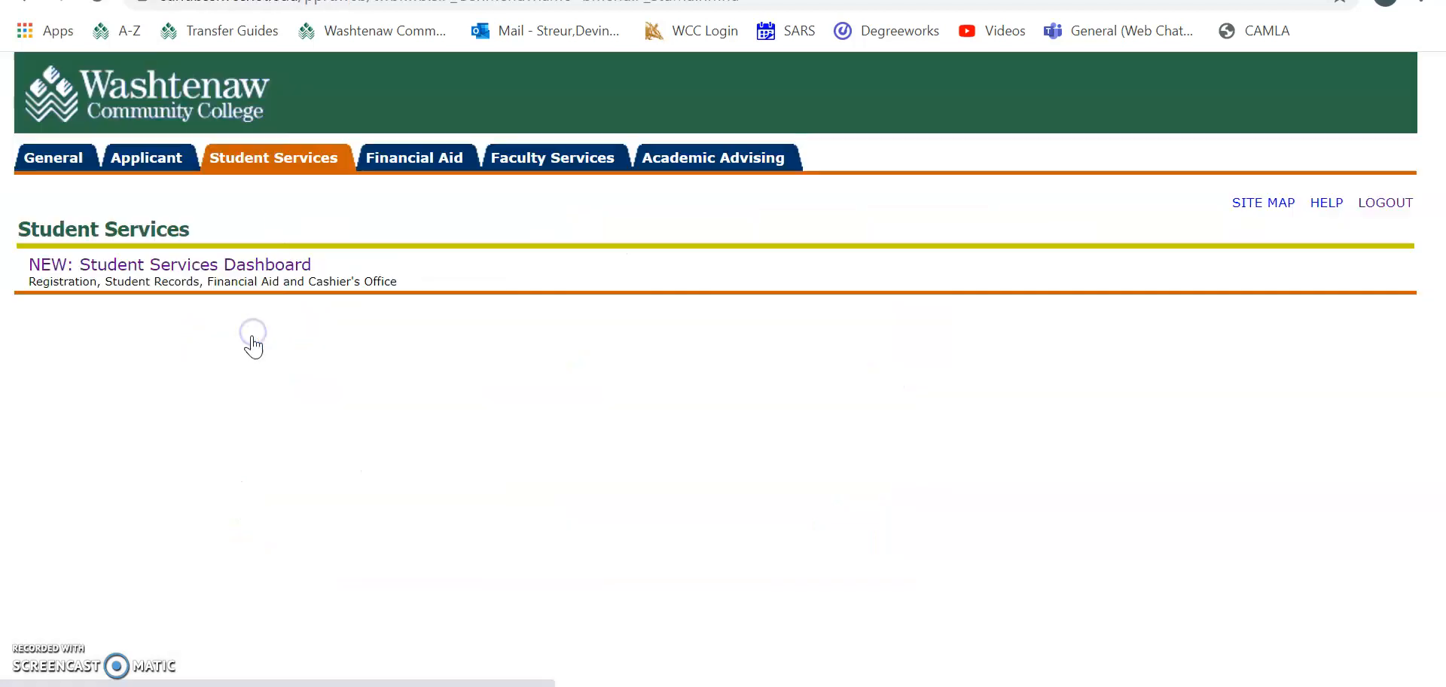
# Step: Open the Student Services Dashboard, agreeing to the tuition payment terms
pyautogui.click(245, 332)
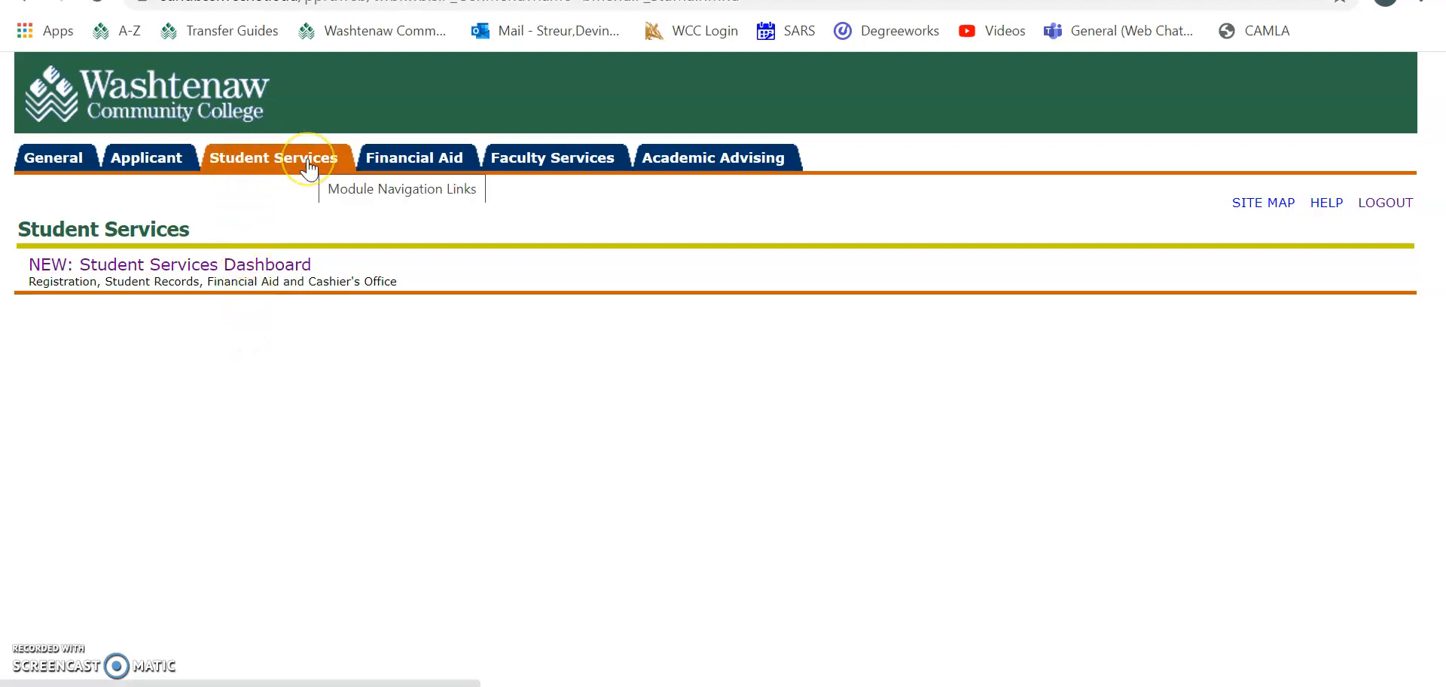
pyautogui.click(122, 265)
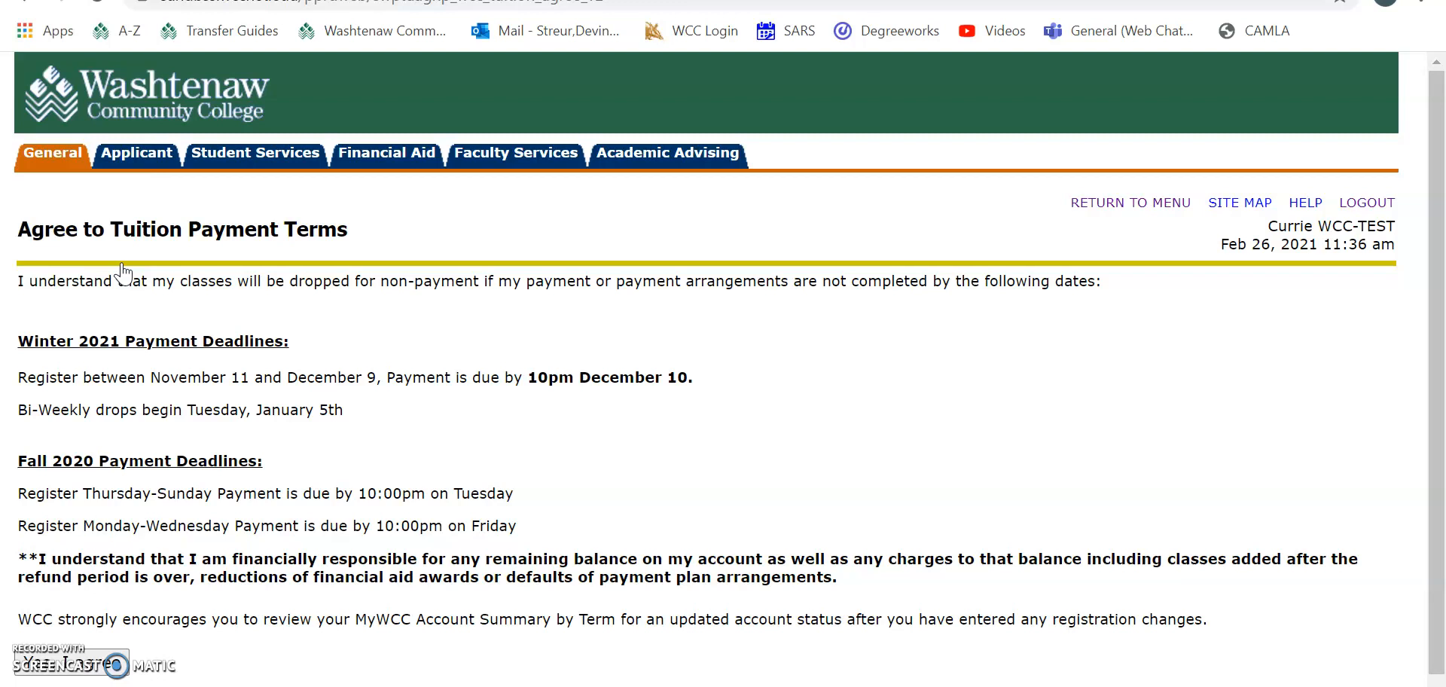
pyautogui.click(117, 276)
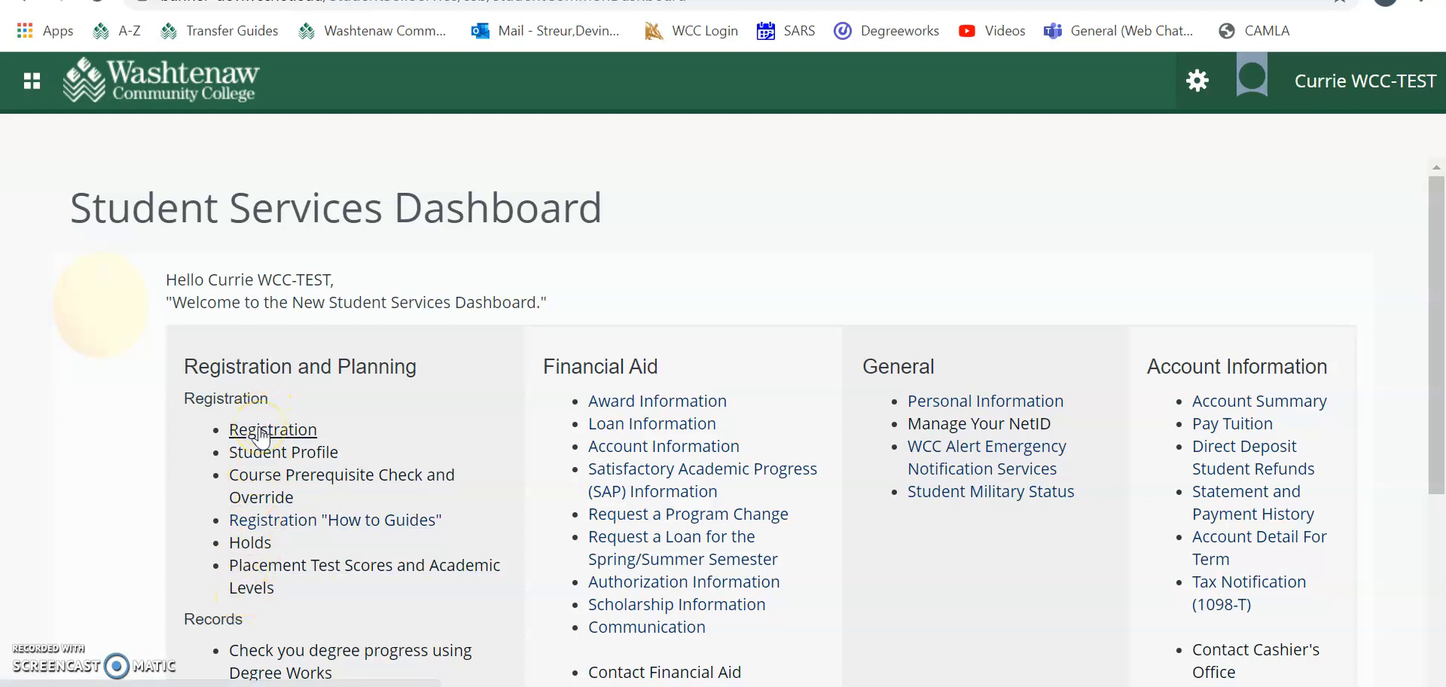
pyautogui.click(260, 453)
pyautogui.click(261, 482)
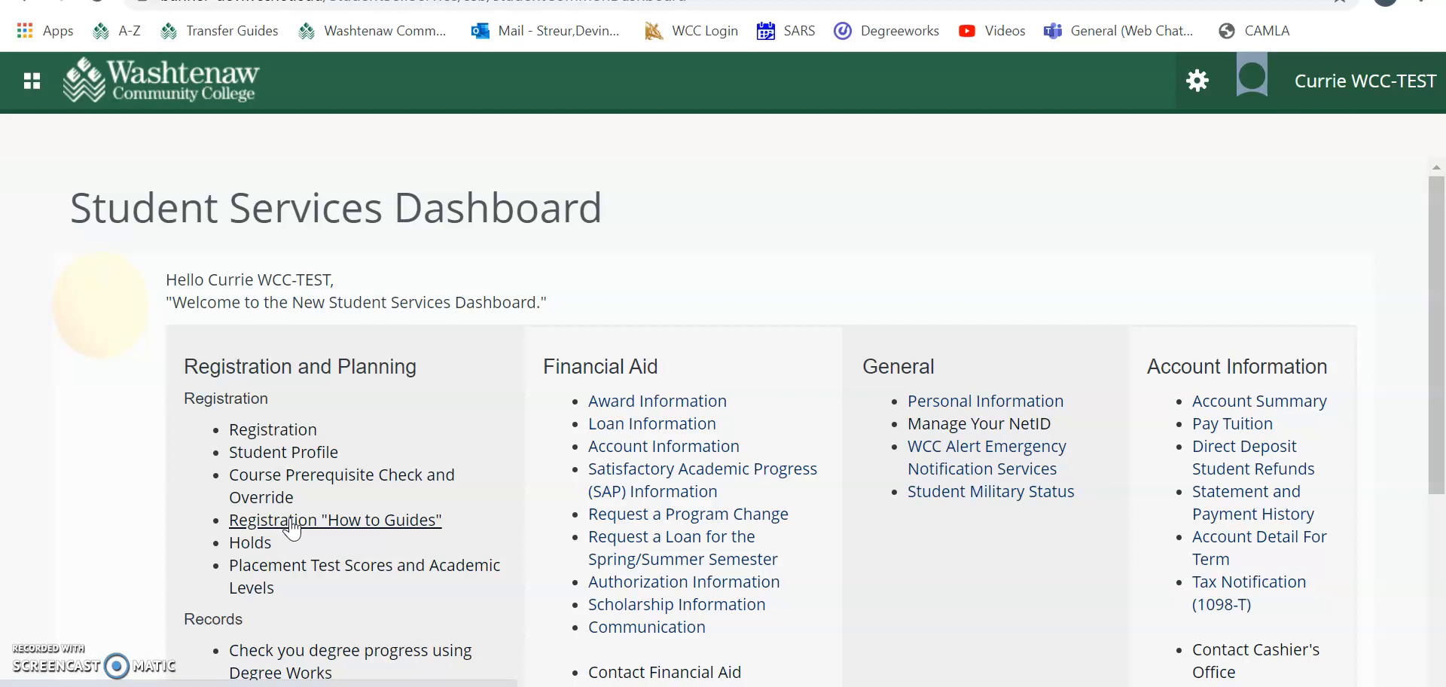
pyautogui.click(256, 546)
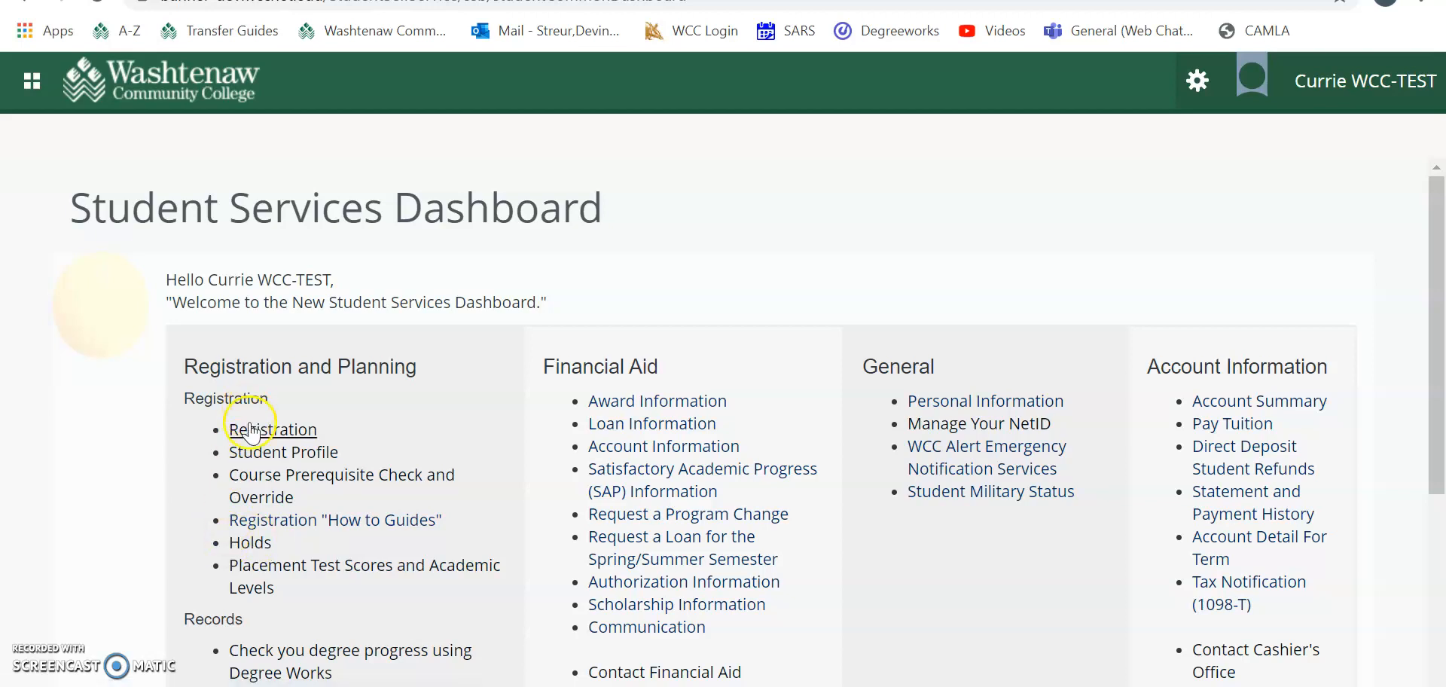
# Step: Go to the Registration area of the dashboard and open Register for Classes
pyautogui.click(251, 431)
pyautogui.click(235, 443)
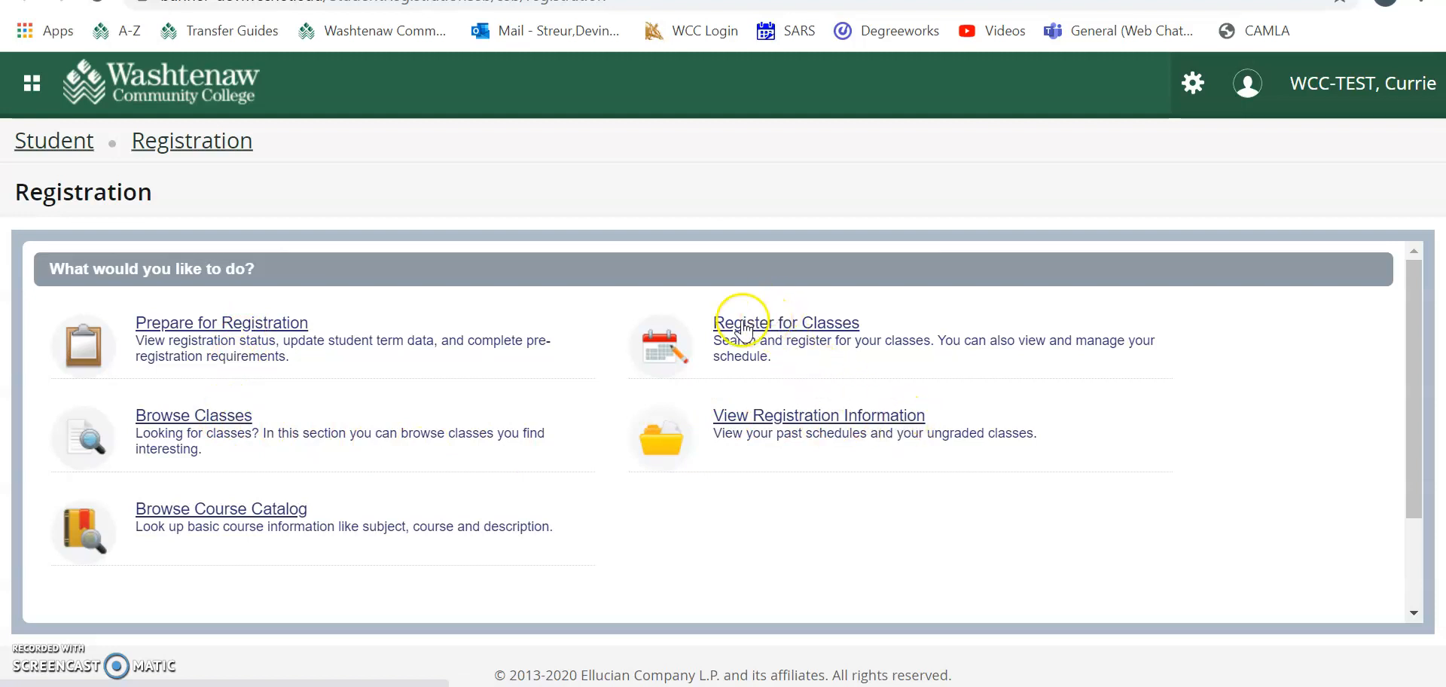
pyautogui.click(835, 331)
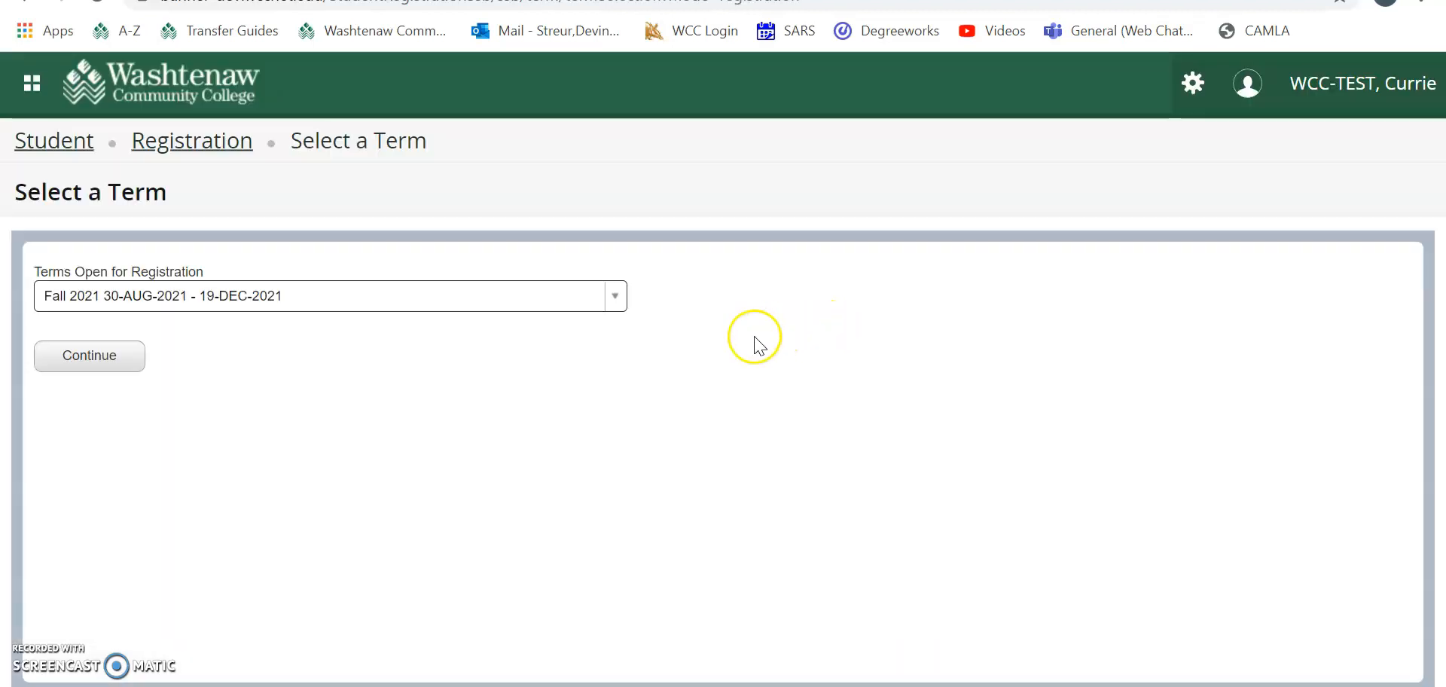
# Step: Choose the Fall 2021 term for registration, continue to the class search and dismiss the tip about the bottom panels
pyautogui.click(615, 296)
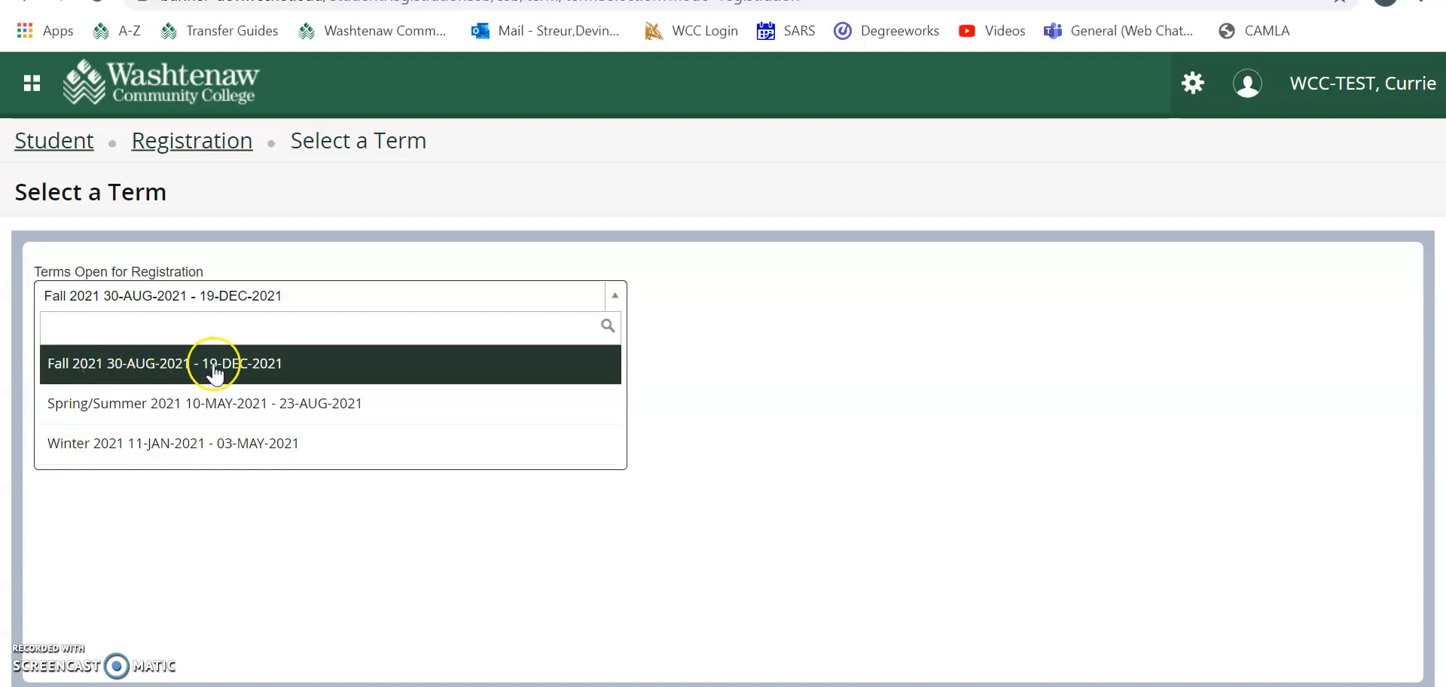
pyautogui.click(256, 369)
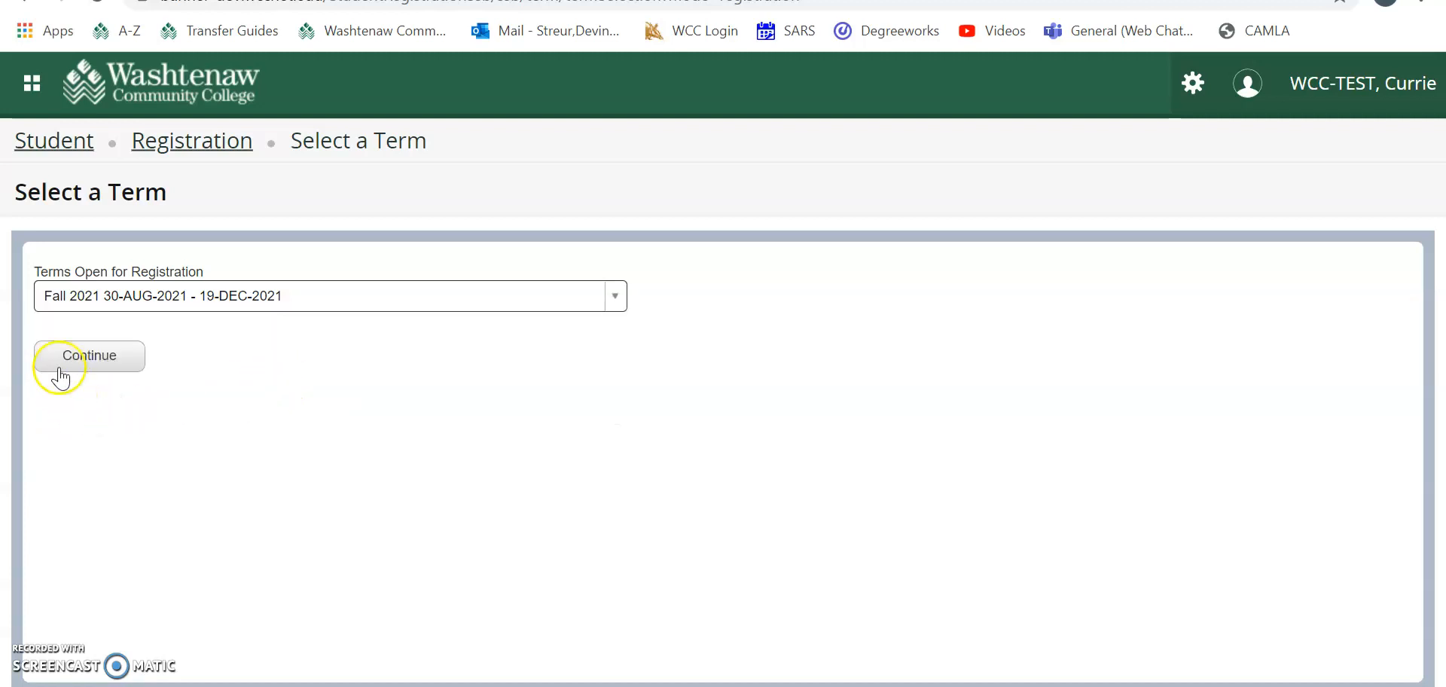
pyautogui.click(81, 360)
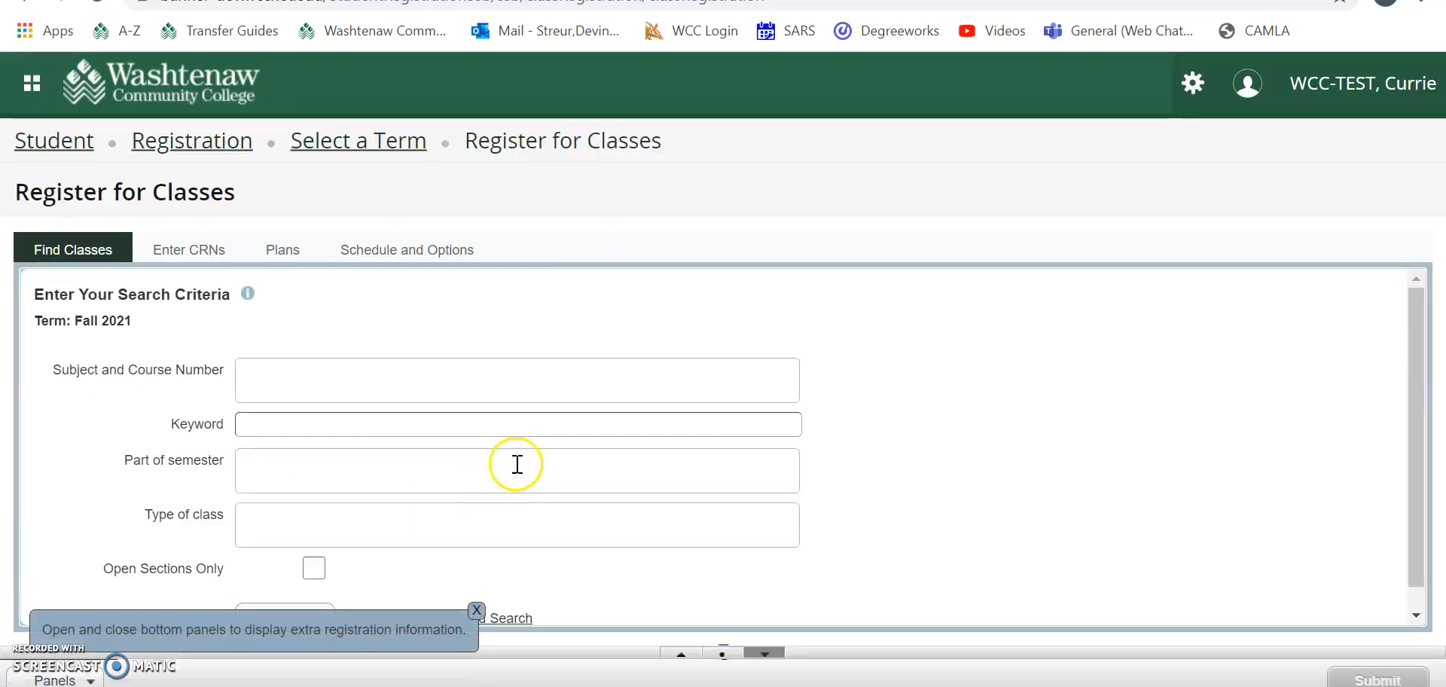
pyautogui.click(476, 610)
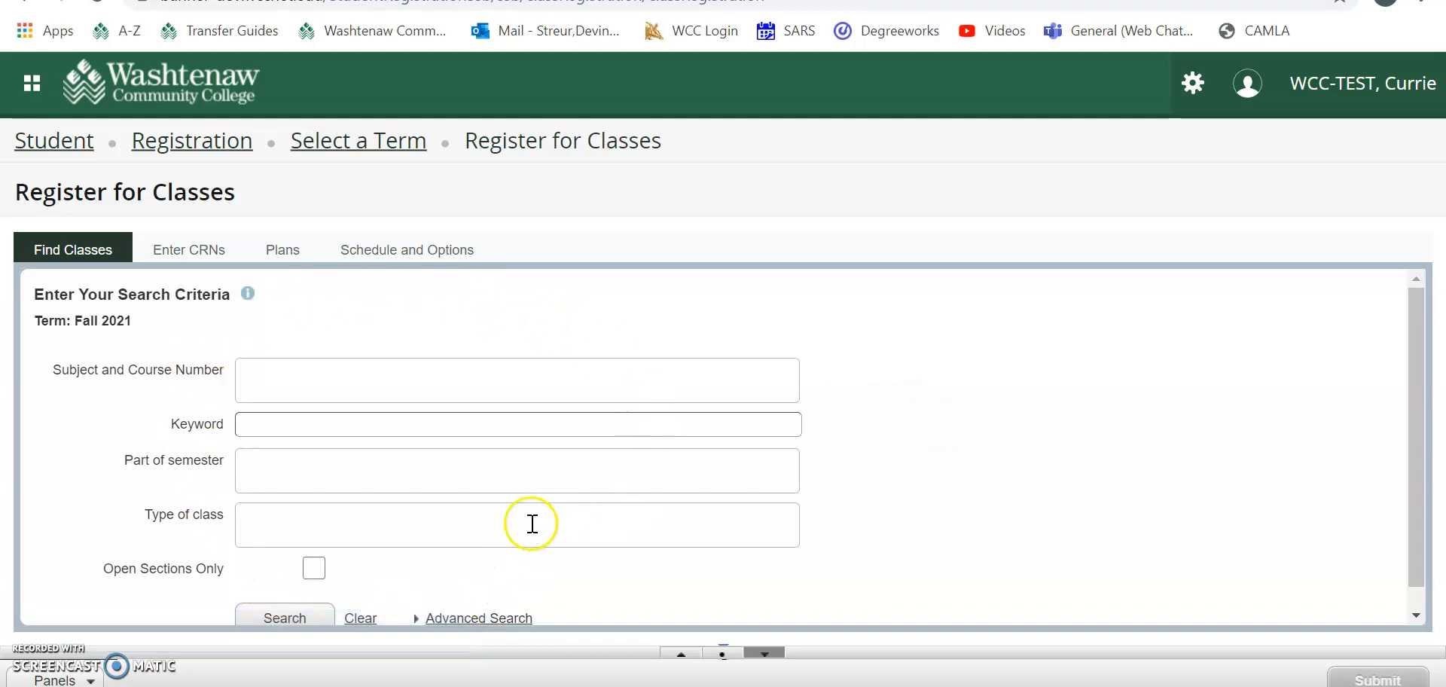
# Step: Examine the Keyword hint and the available options for Part of semester and Type of class without choosing any
pyautogui.moveTo(343, 421)
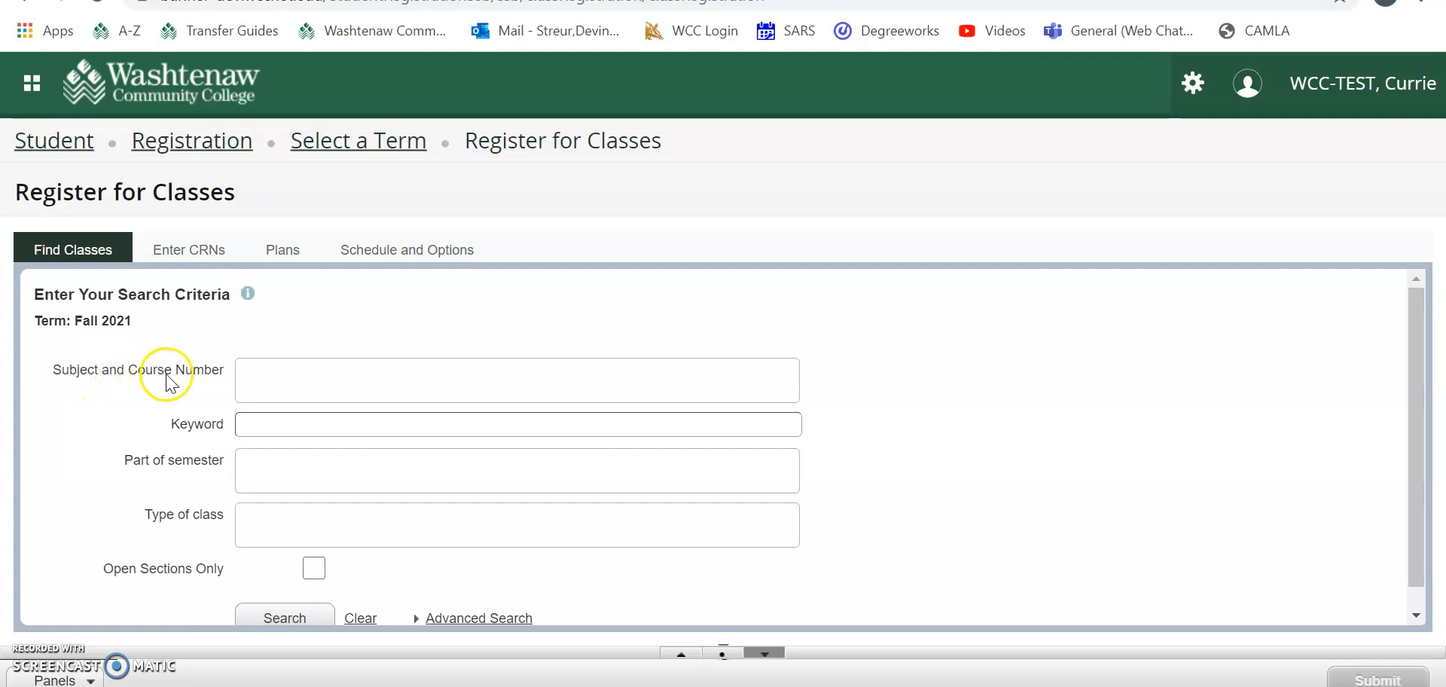
pyautogui.click(318, 422)
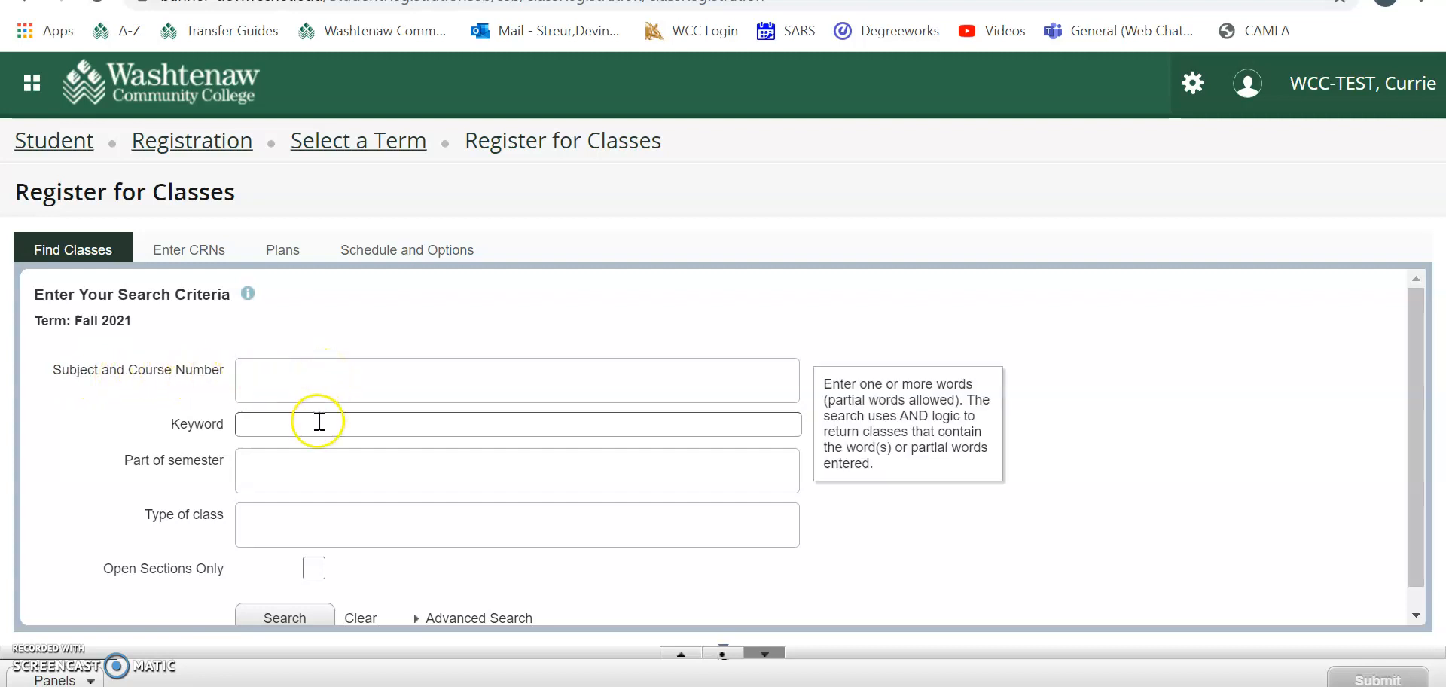
pyautogui.click(291, 467)
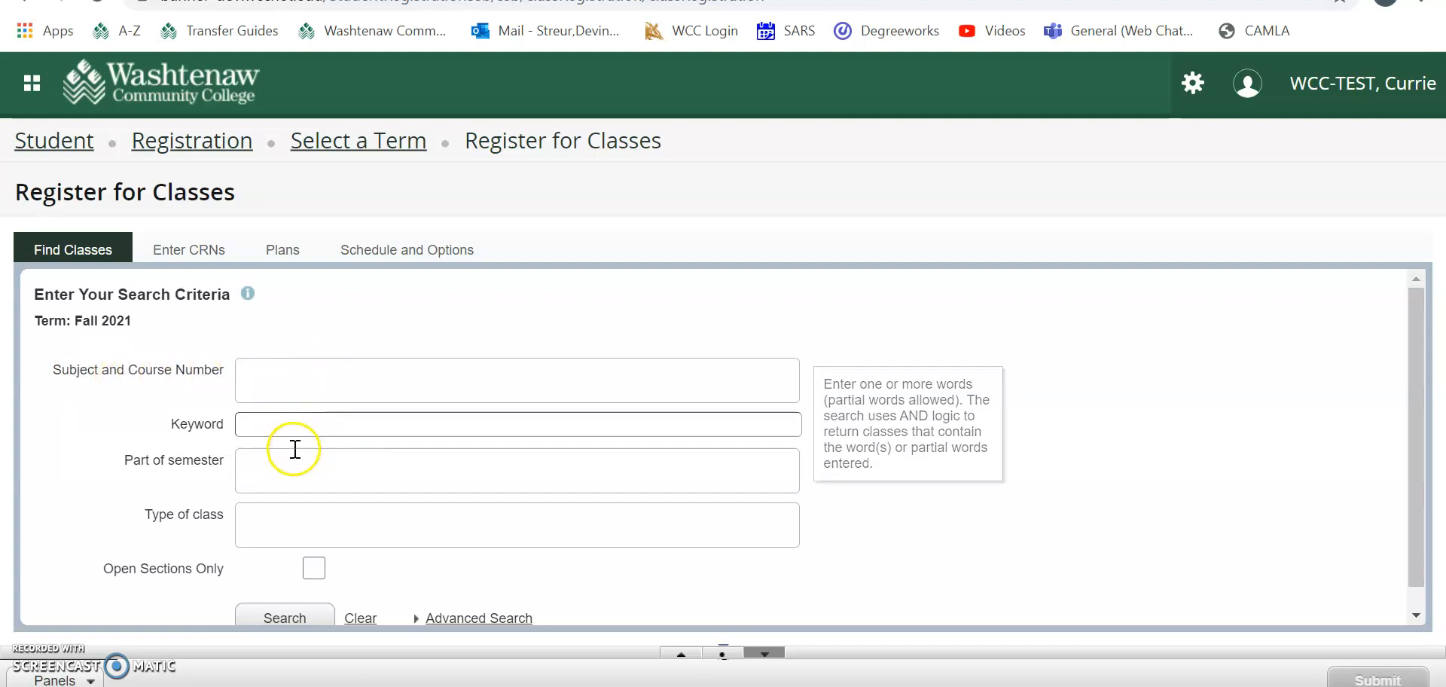
pyautogui.click(300, 506)
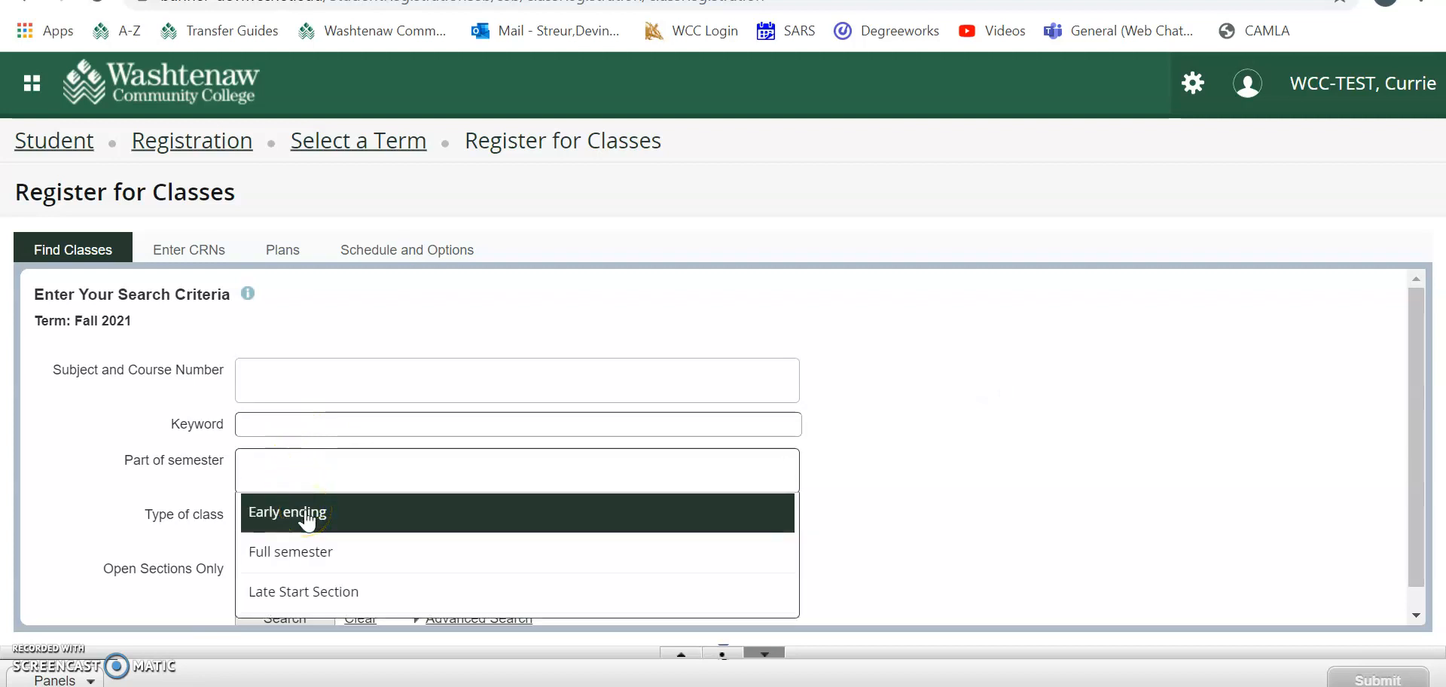
pyautogui.click(341, 550)
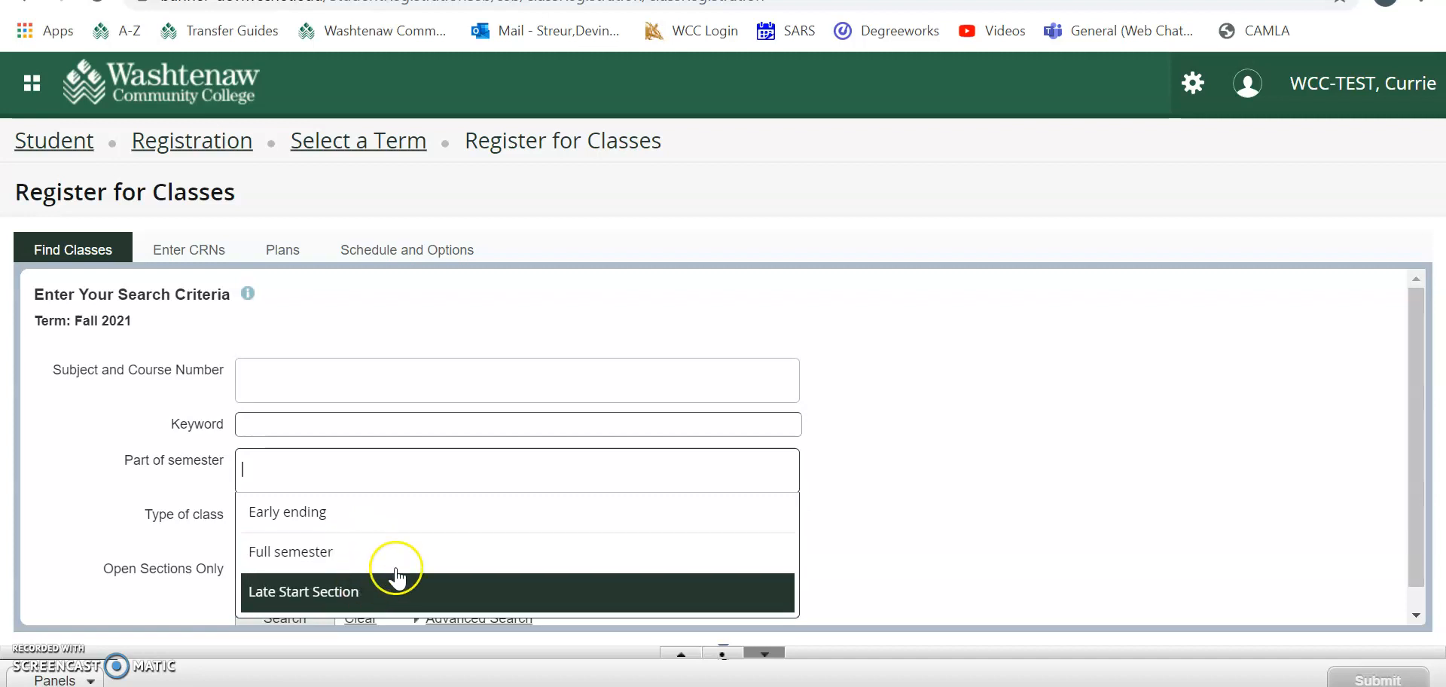
pyautogui.click(809, 497)
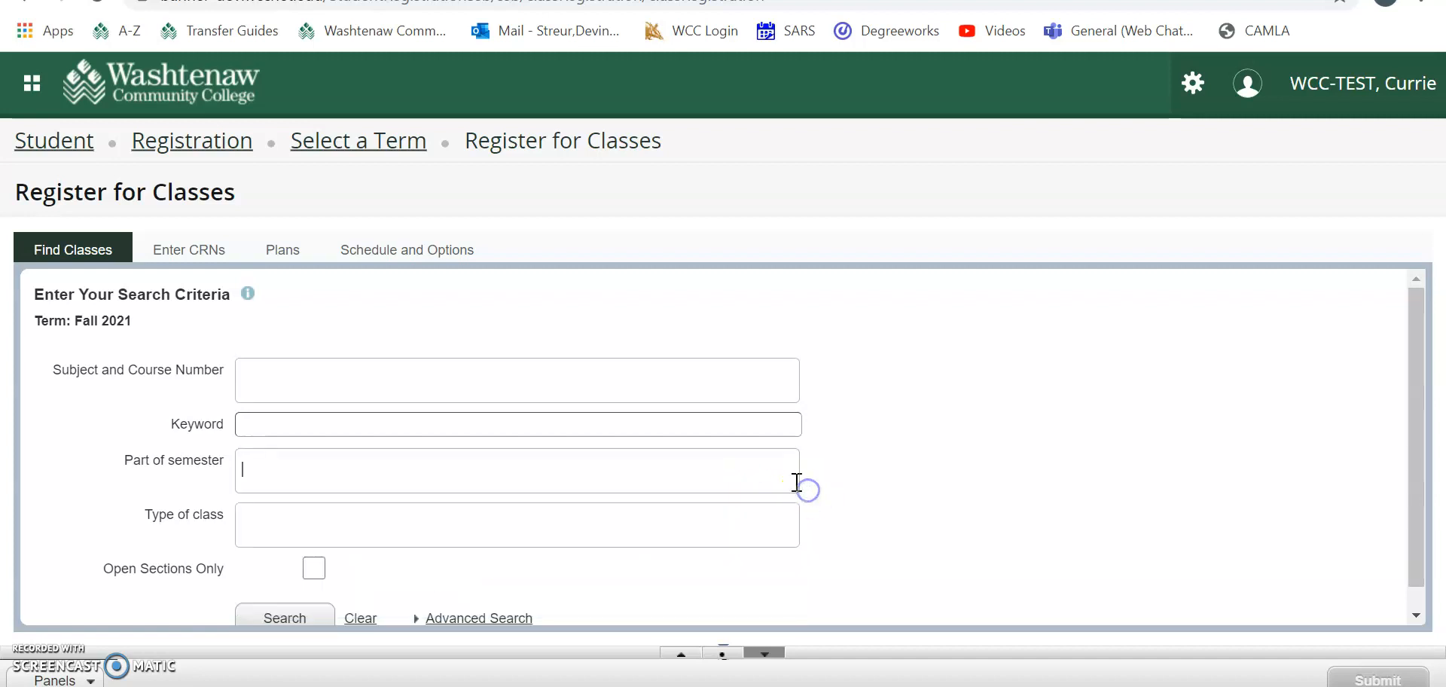
pyautogui.click(324, 525)
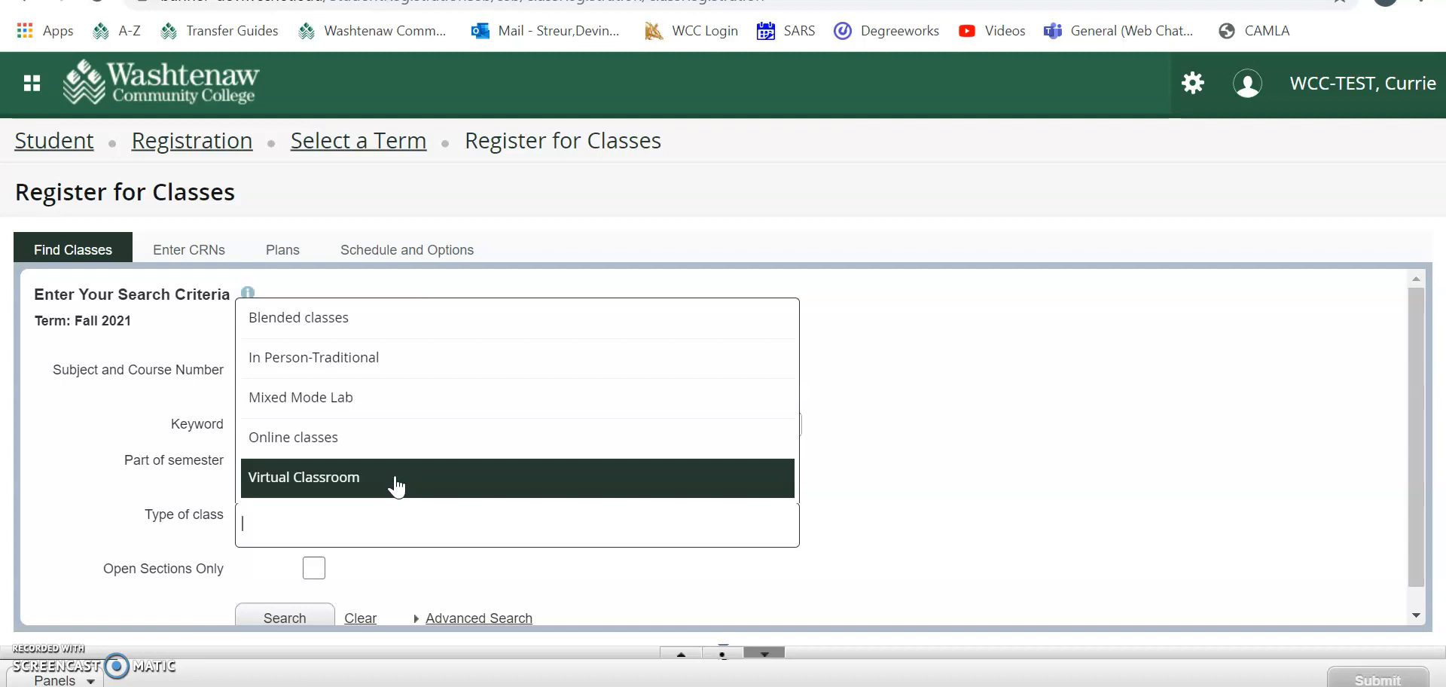
pyautogui.click(952, 475)
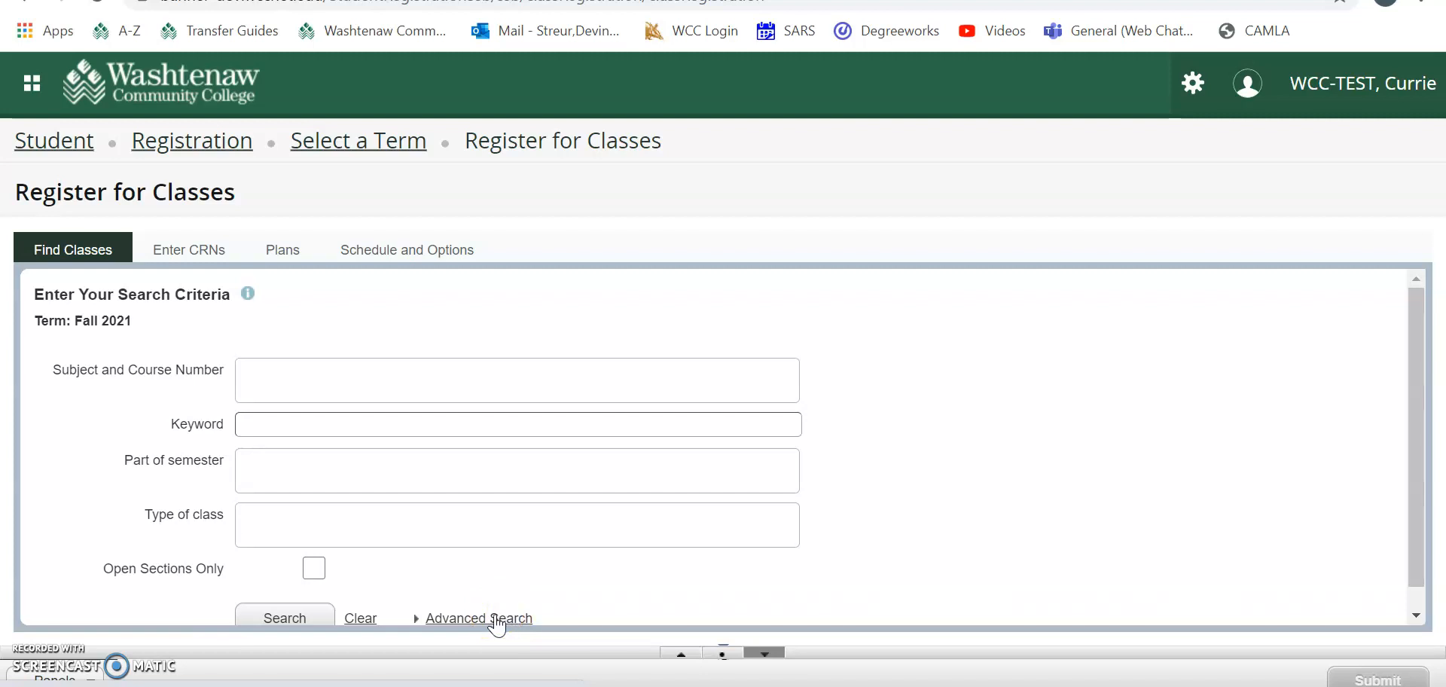
# Step: Search for Fall 2021 classes with MTH176 Mathematics as the subject and course number
pyautogui.click(329, 379)
pyautogui.write('MTh 176')
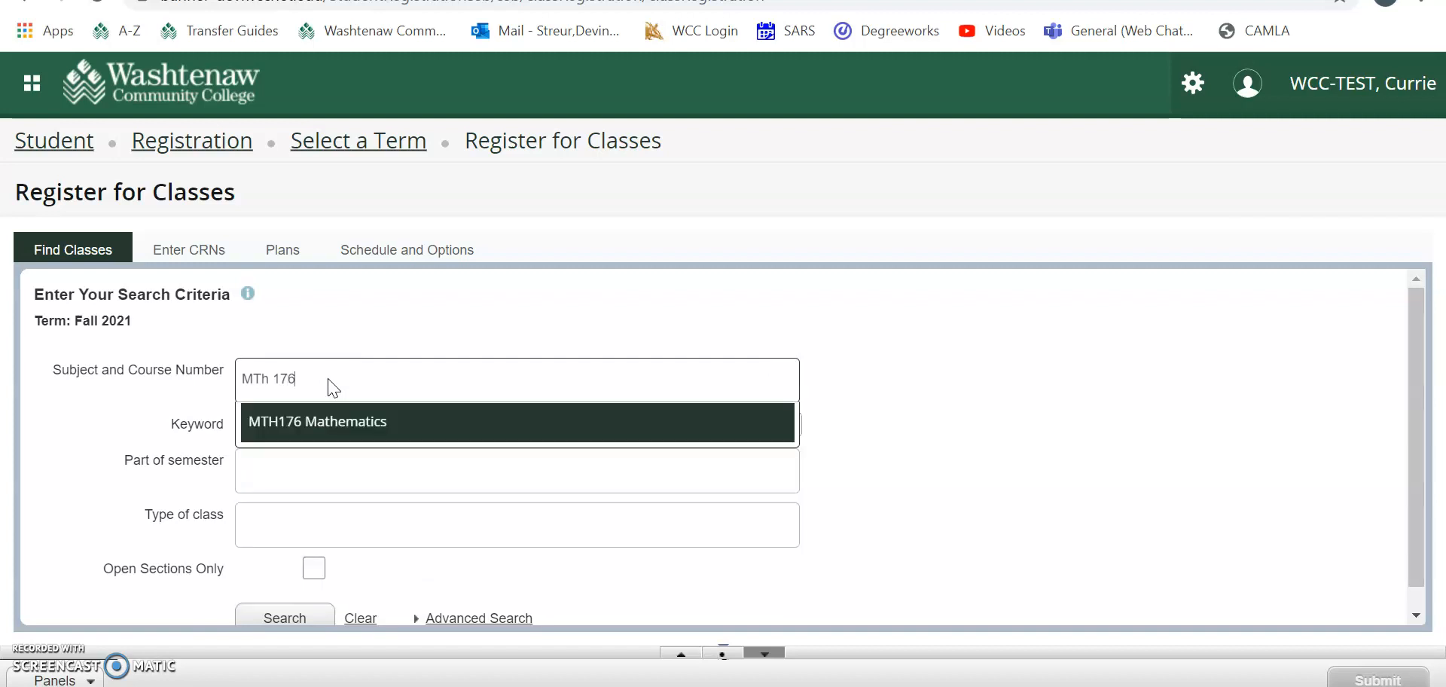
pyautogui.click(361, 428)
pyautogui.click(362, 433)
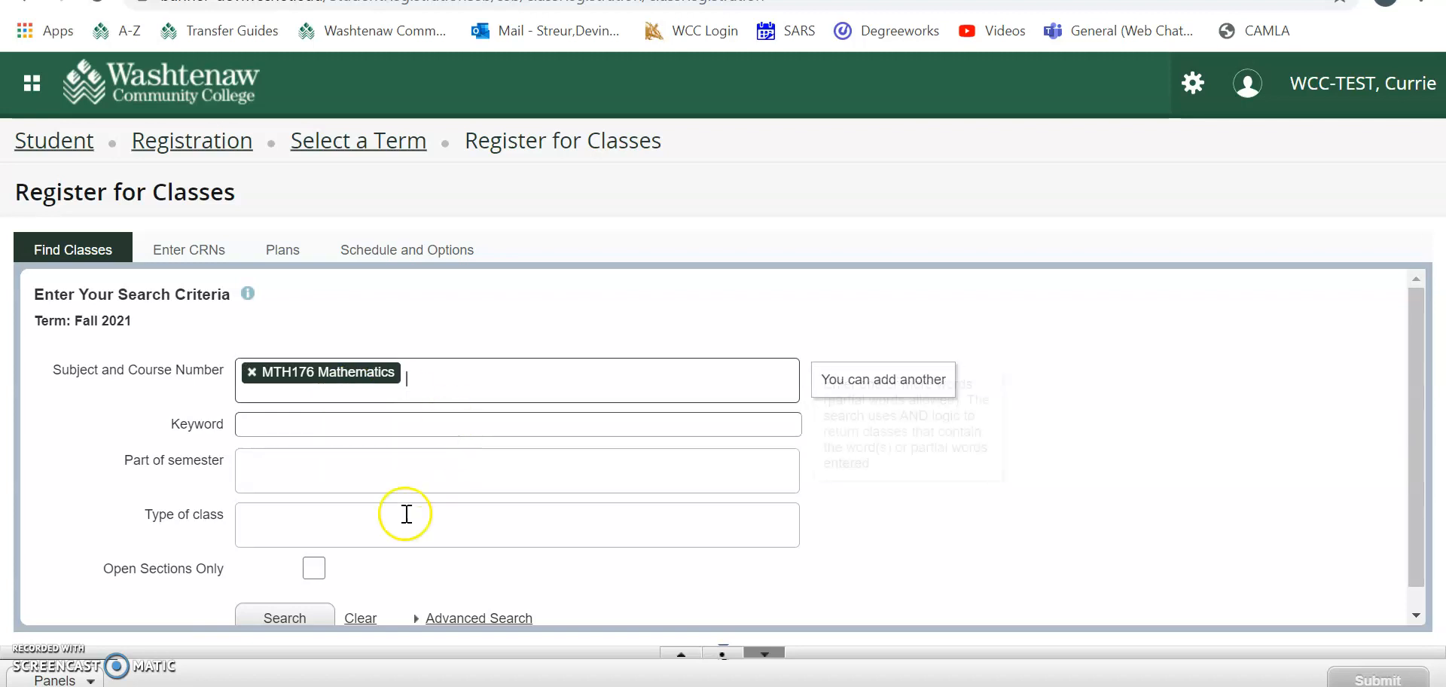
pyautogui.click(278, 622)
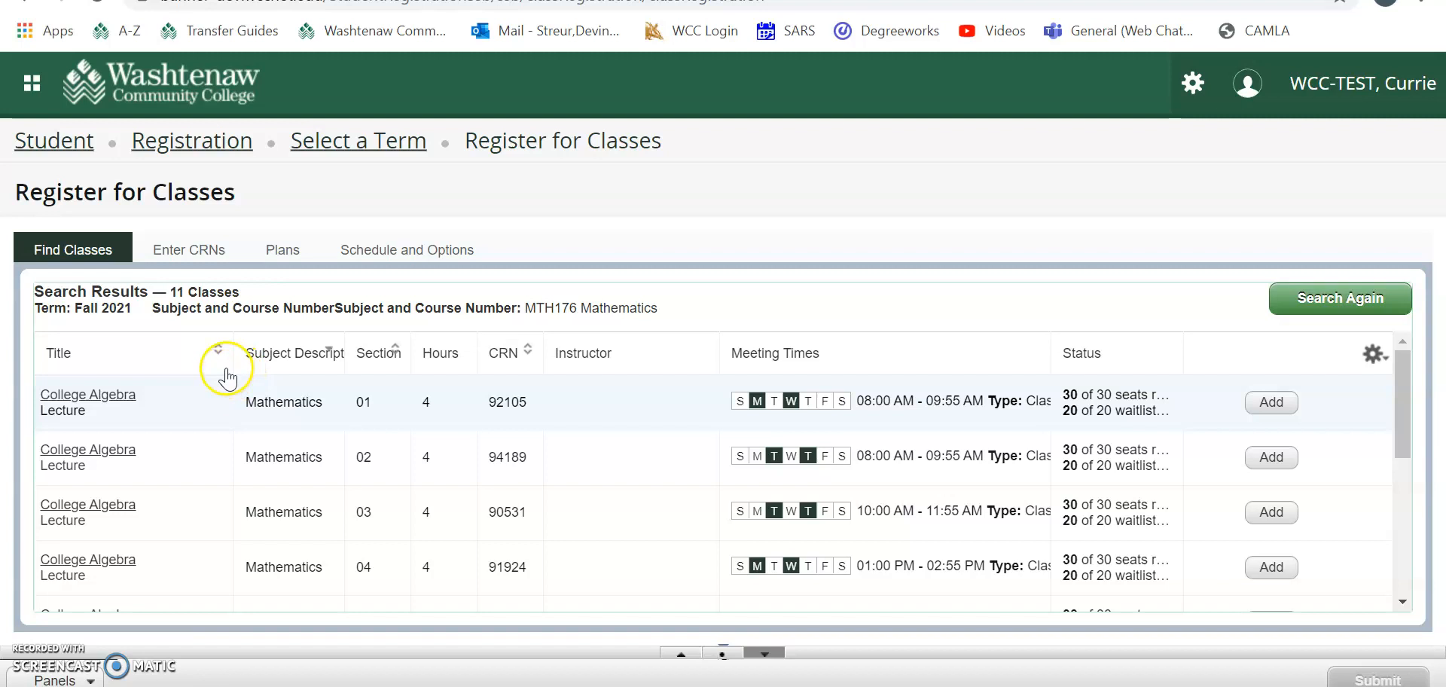
# Step: Narrow the Title column in the search results and sort the classes by CRN
pyautogui.moveTo(229, 353); pyautogui.dragTo(145, 365)
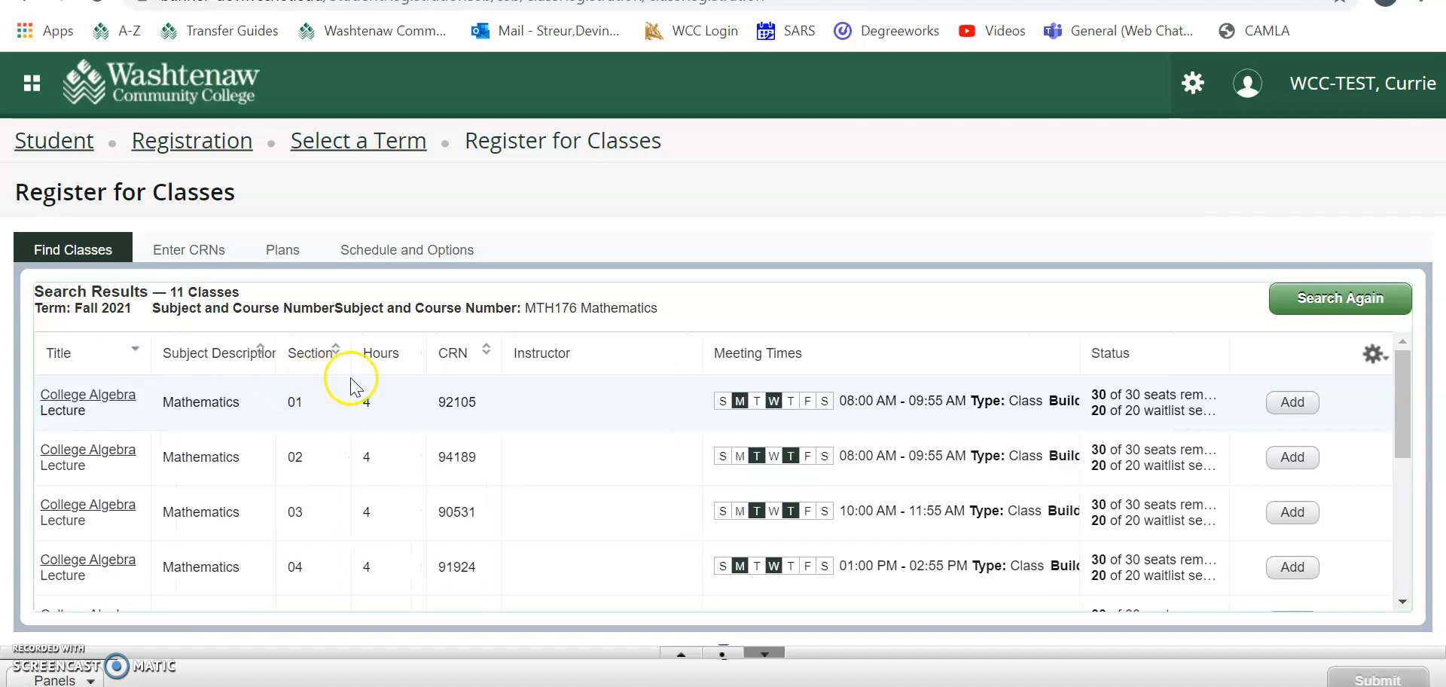
pyautogui.moveTo(428, 359); pyautogui.dragTo(403, 371)
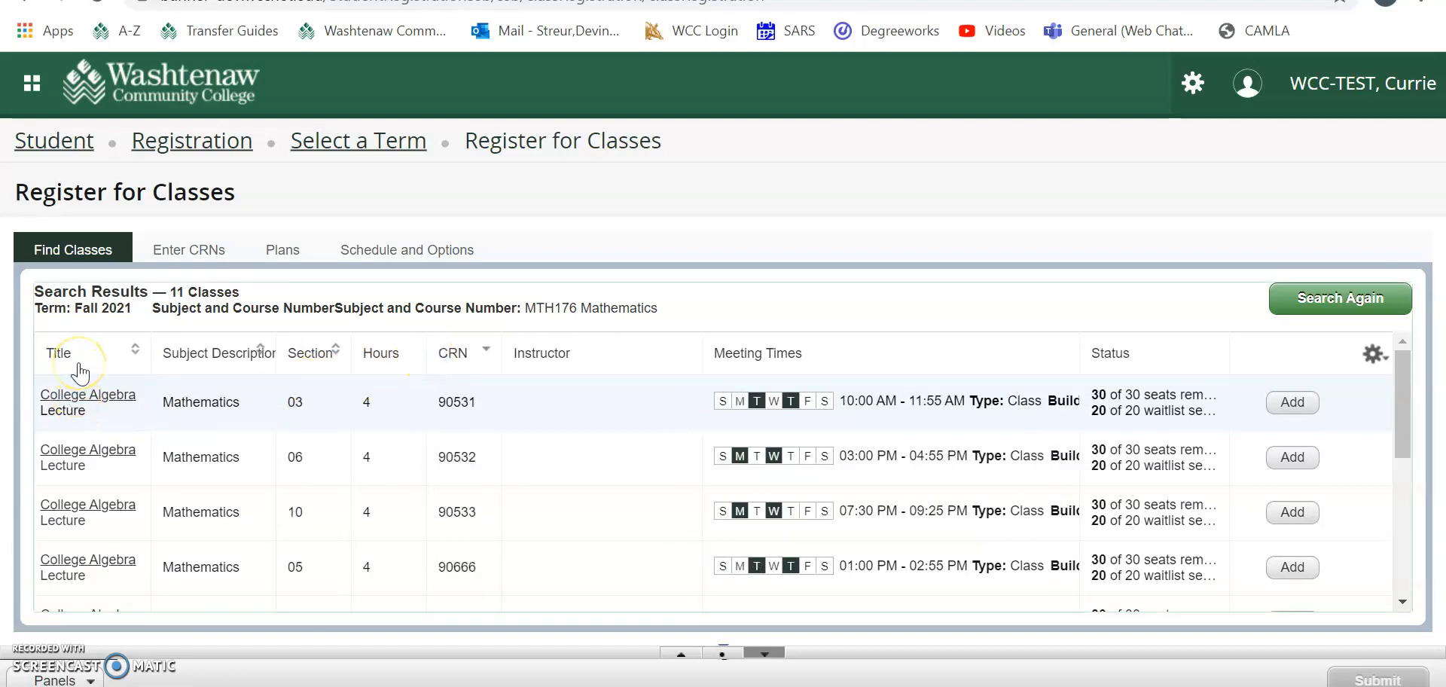
pyautogui.click(190, 377)
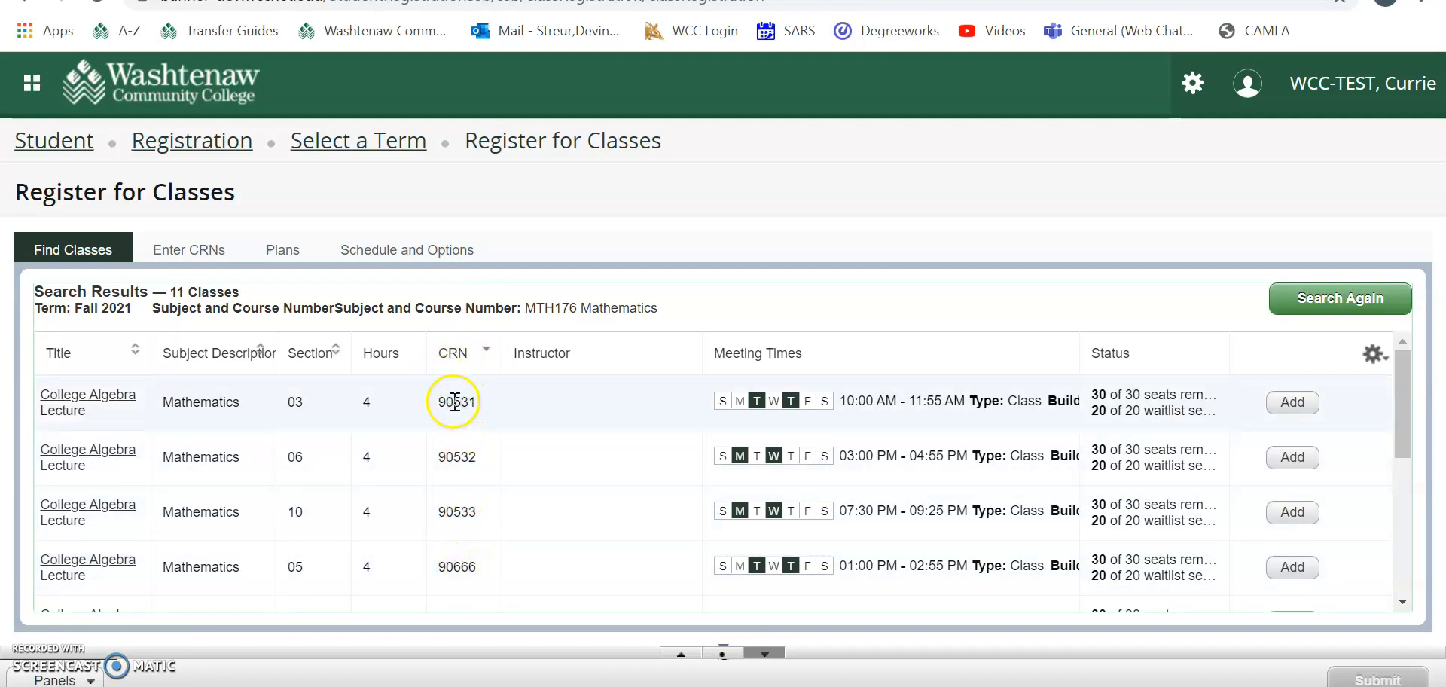
# Step: View the form for registering by course reference number, leaving it empty, and return to the MTH176 search results
pyautogui.click(175, 252)
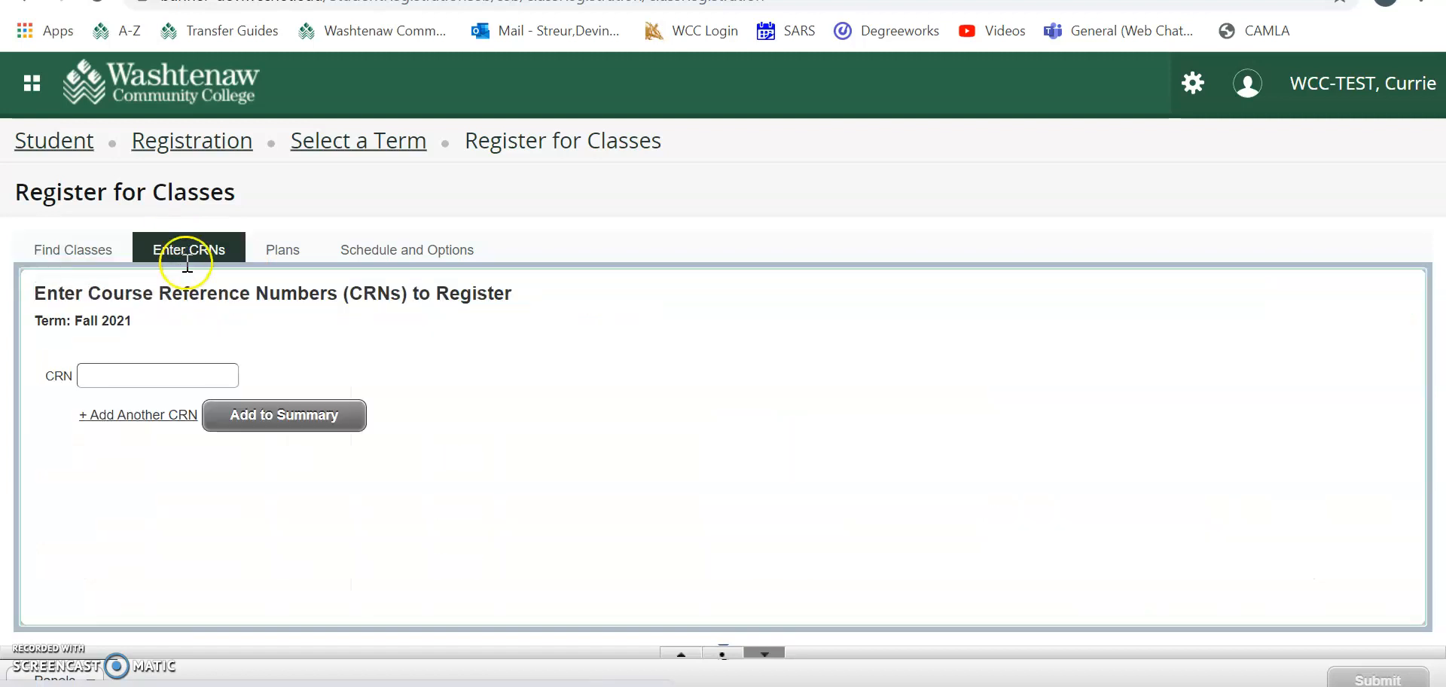
pyautogui.click(142, 375)
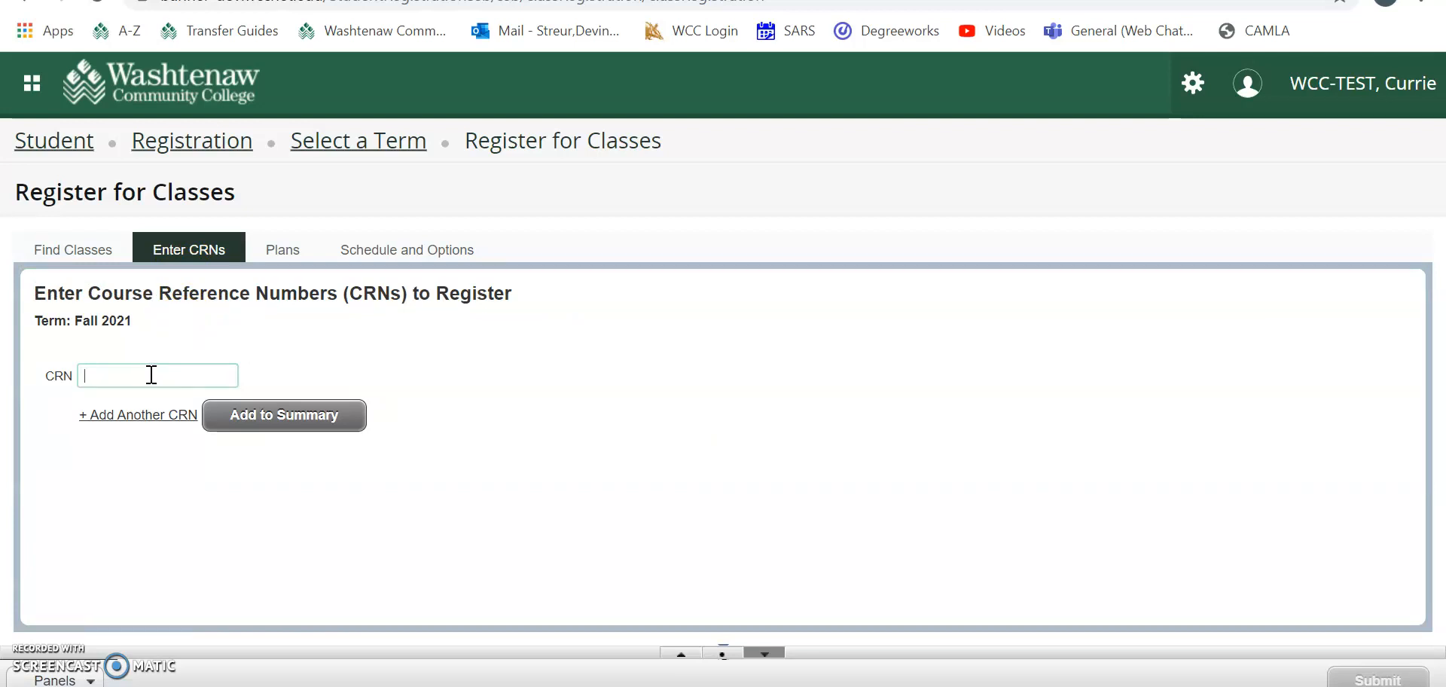
pyautogui.click(260, 421)
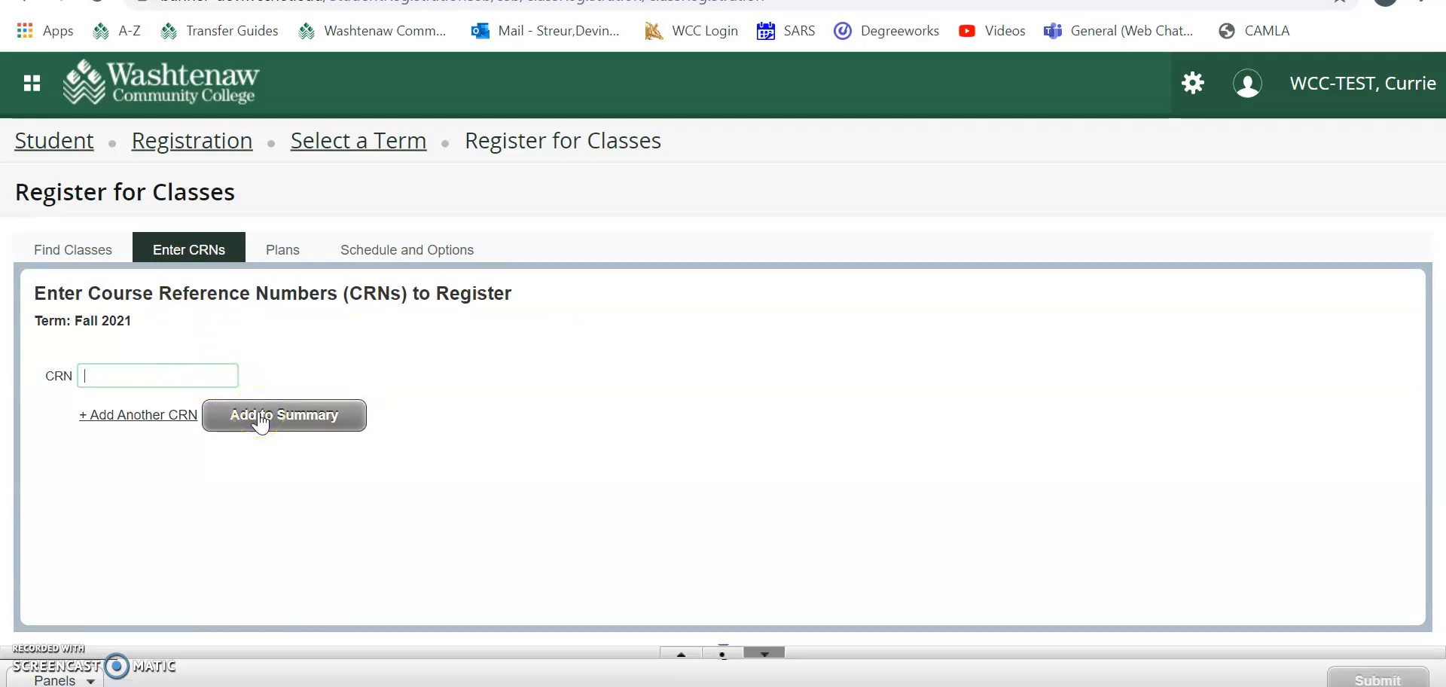
pyautogui.click(47, 248)
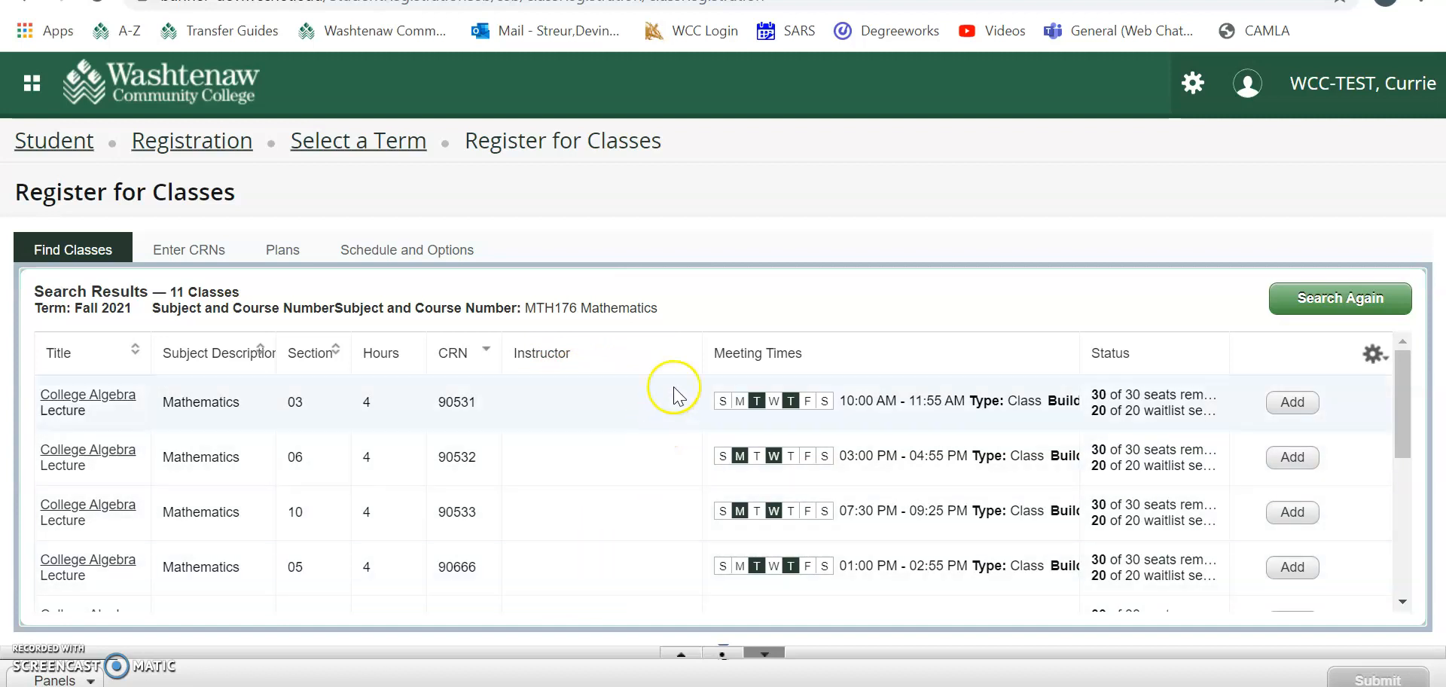
# Step: Shrink the Instructor column and widen the Meeting Times column to show the building, room and dates of the listed classes
pyautogui.moveTo(699, 358); pyautogui.dragTo(539, 368)
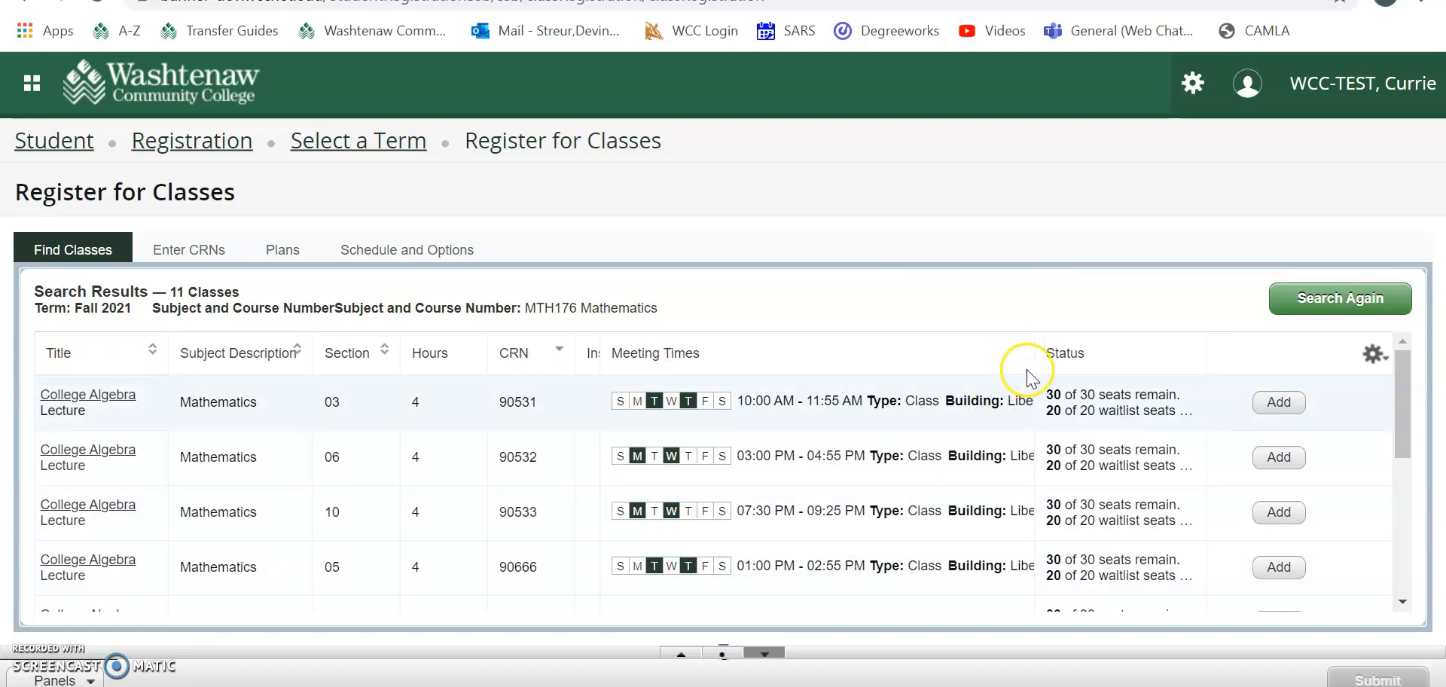
pyautogui.moveTo(1033, 363); pyautogui.dragTo(1409, 586)
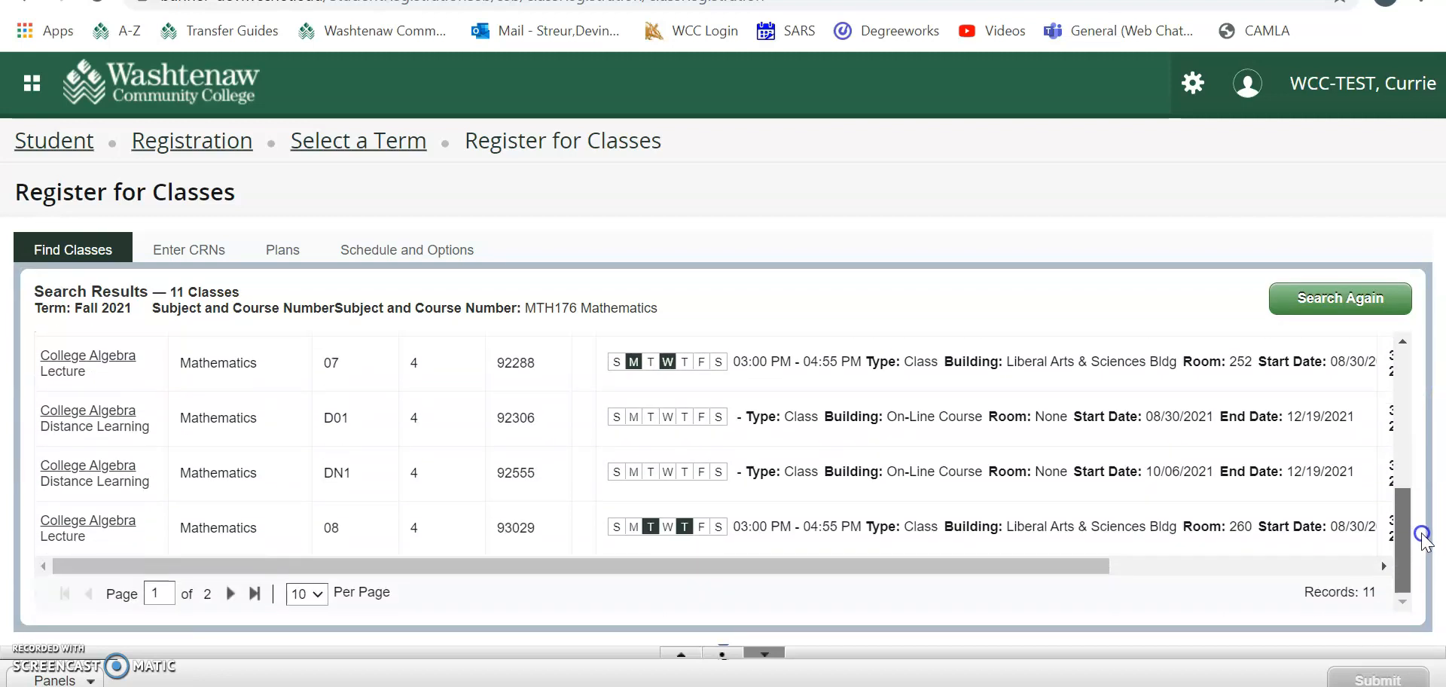
# Step: Widen the Meeting Times column enough to show the end dates of the MTH176 classes, and dismiss the Malwarebytes notification
pyautogui.moveTo(1007, 571); pyautogui.dragTo(1263, 562)
pyautogui.moveTo(1399, 525); pyautogui.dragTo(1398, 355)
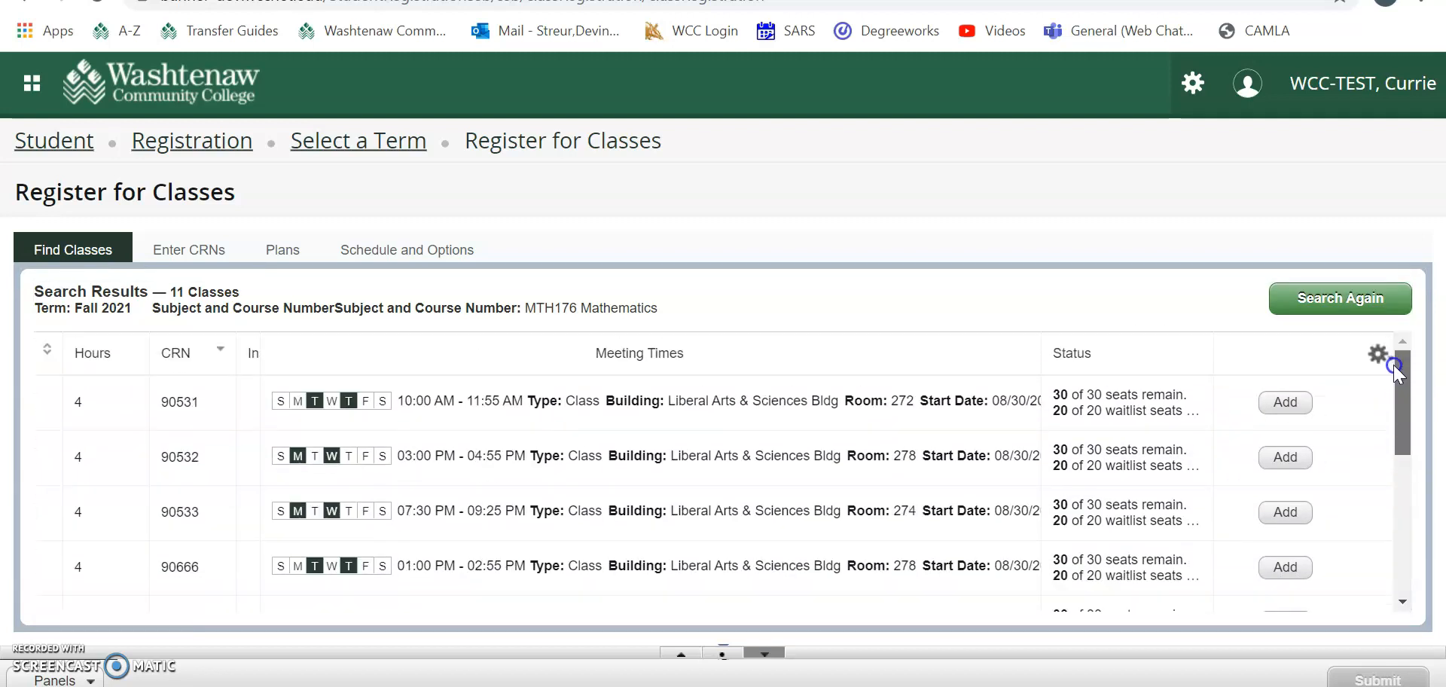
pyautogui.moveTo(1036, 351); pyautogui.dragTo(1201, 354)
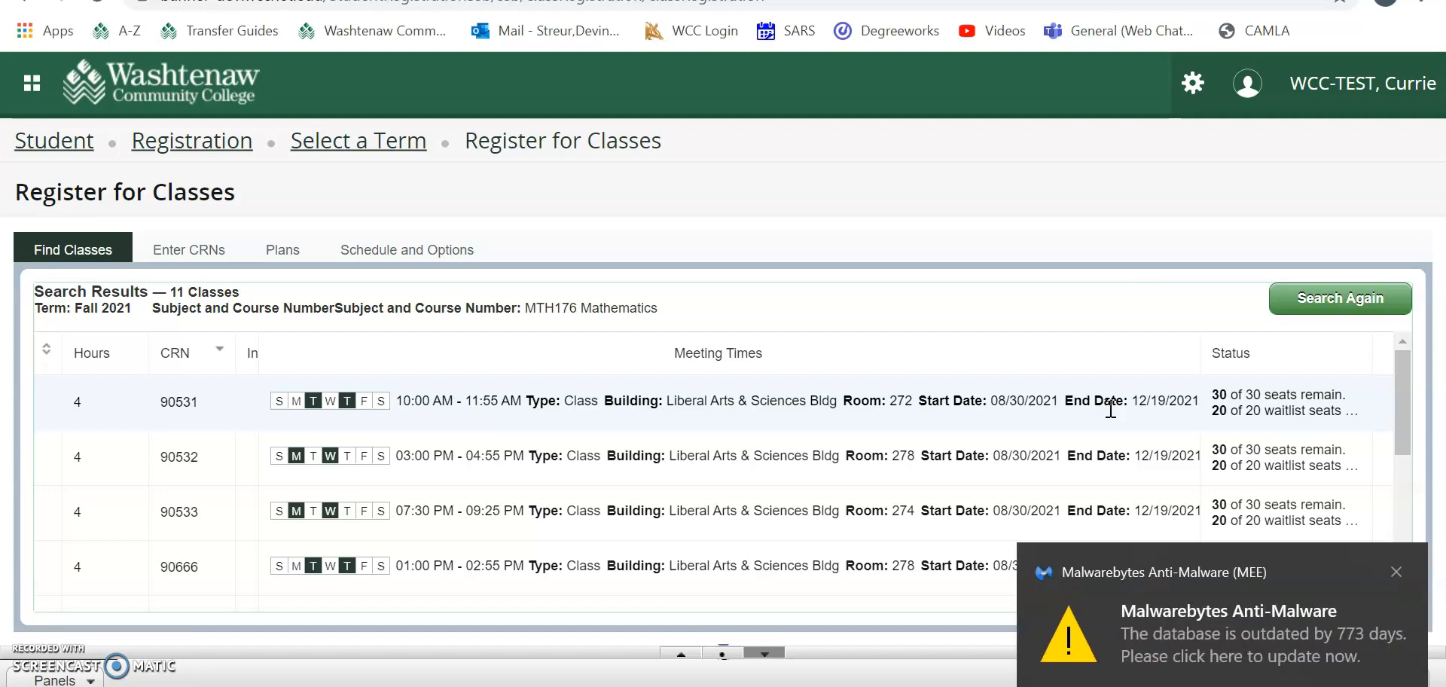
pyautogui.click(1396, 571)
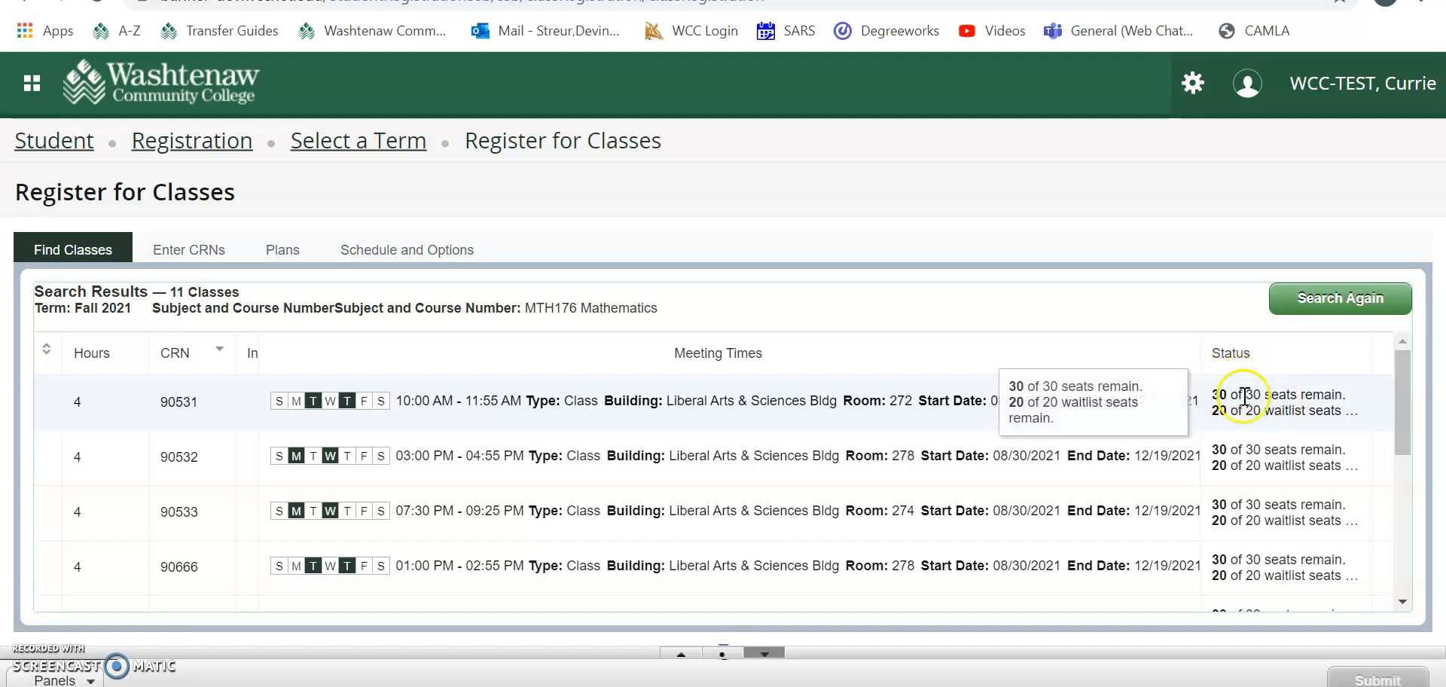
# Step: Add the Tuesday and Thursday 10:00 AM College Algebra class, CRN 90531, to the registration summary
pyautogui.moveTo(1397, 392); pyautogui.dragTo(1410, 521)
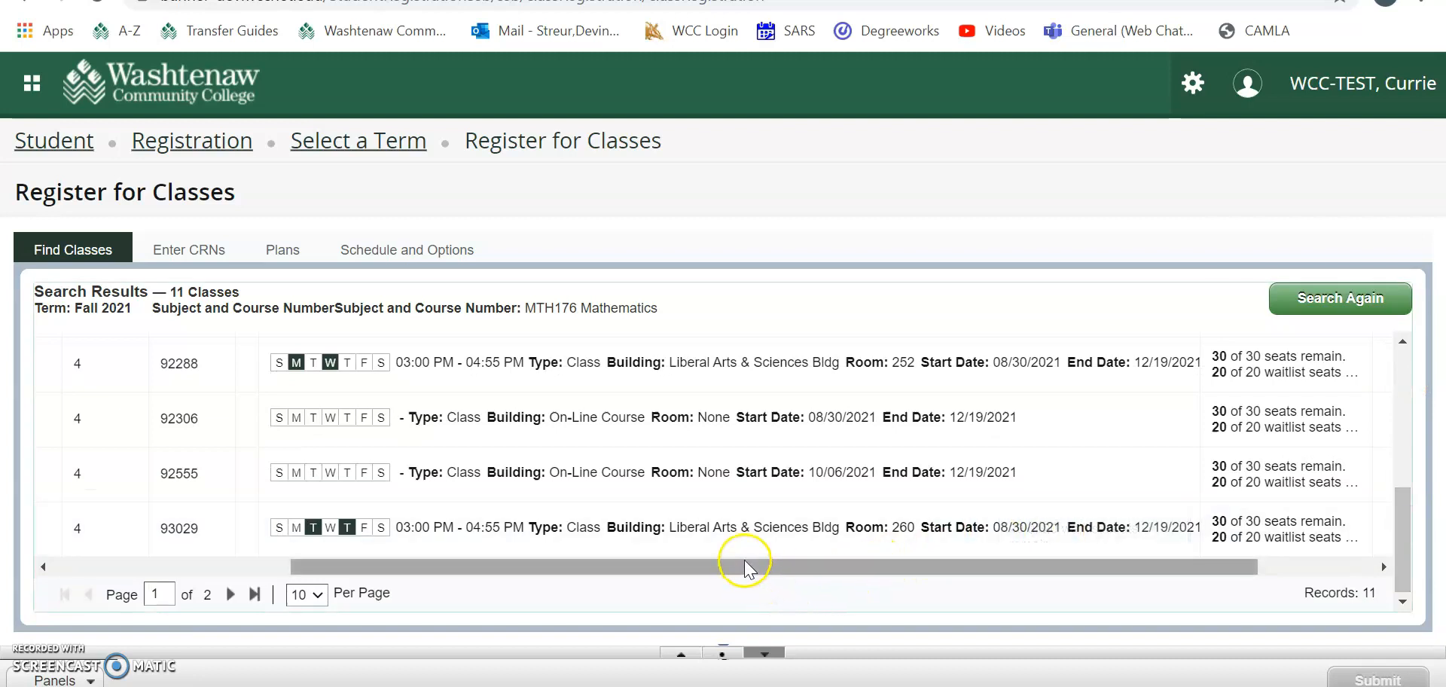
pyautogui.moveTo(745, 564); pyautogui.dragTo(877, 567)
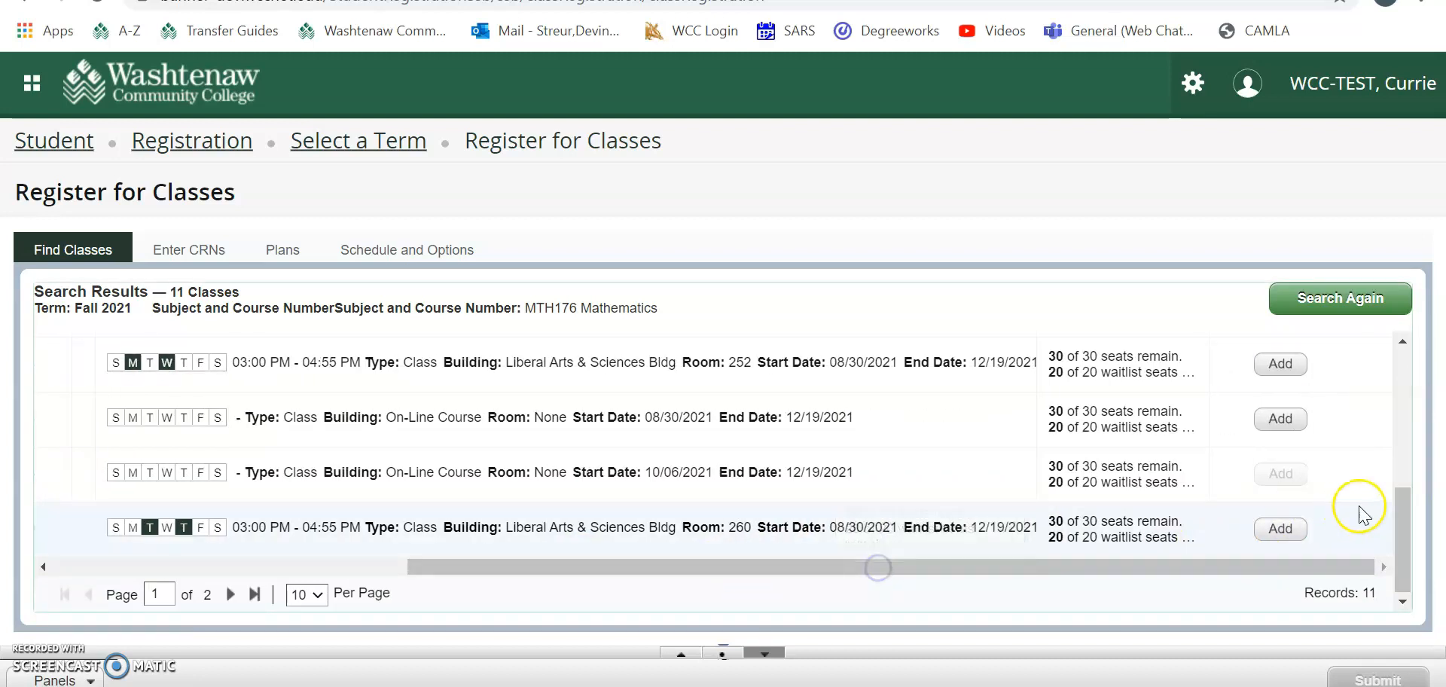
pyautogui.moveTo(1396, 496); pyautogui.dragTo(1397, 348)
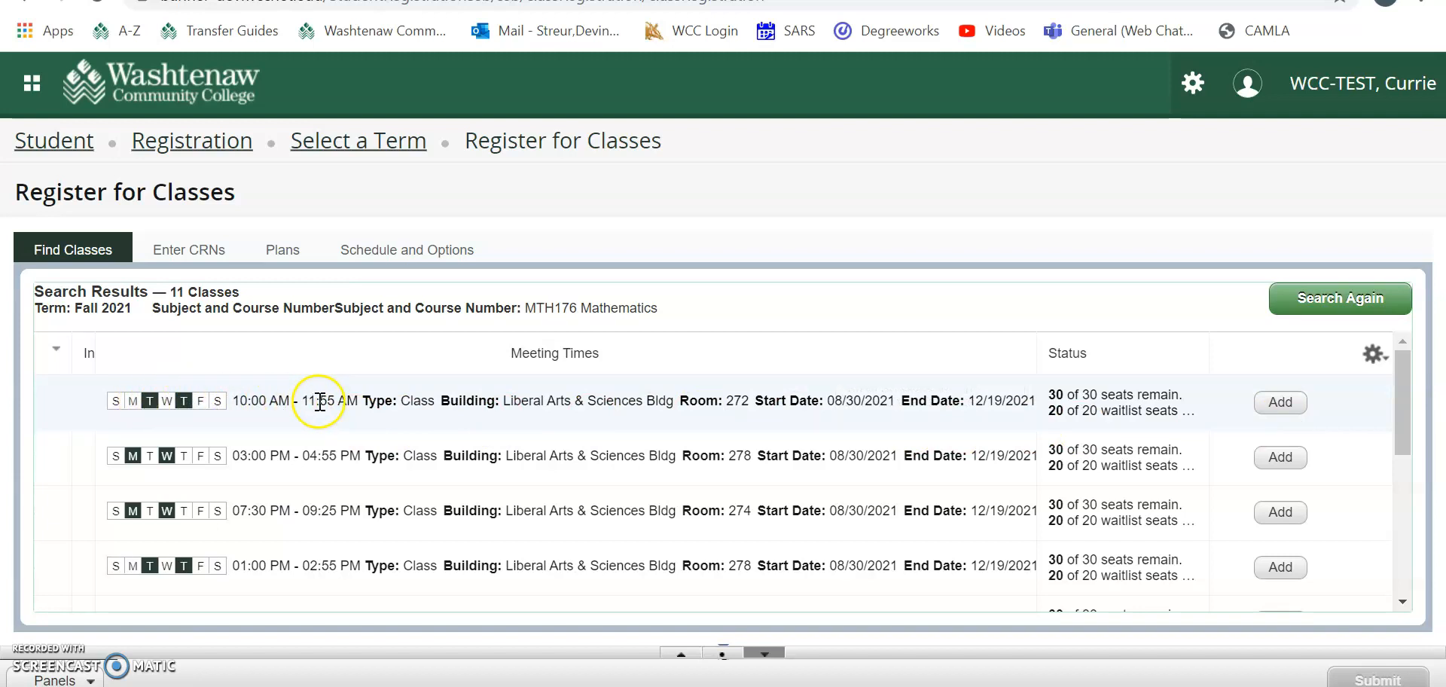
pyautogui.click(1284, 406)
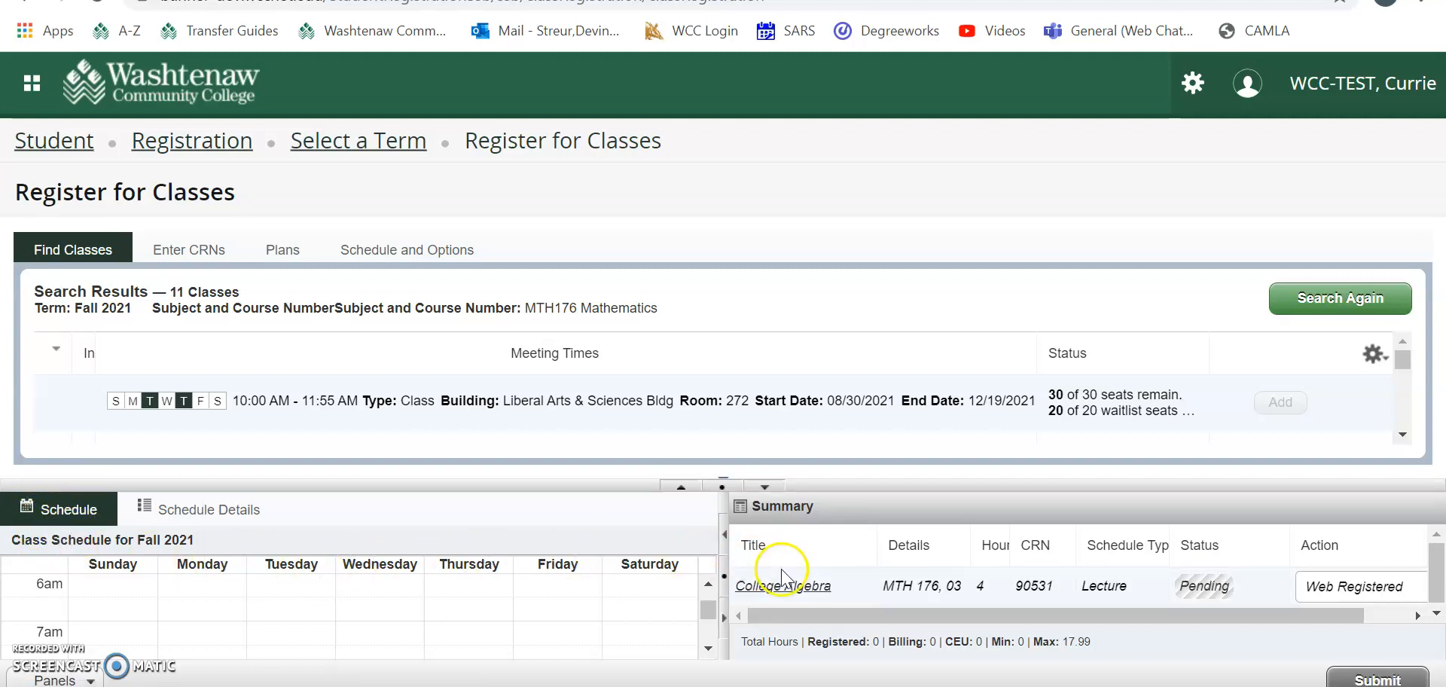
# Step: Enlarge the Fall 2021 class schedule to view the pending College Algebra meetings, keeping the class's action at Web Registered
pyautogui.click(682, 486)
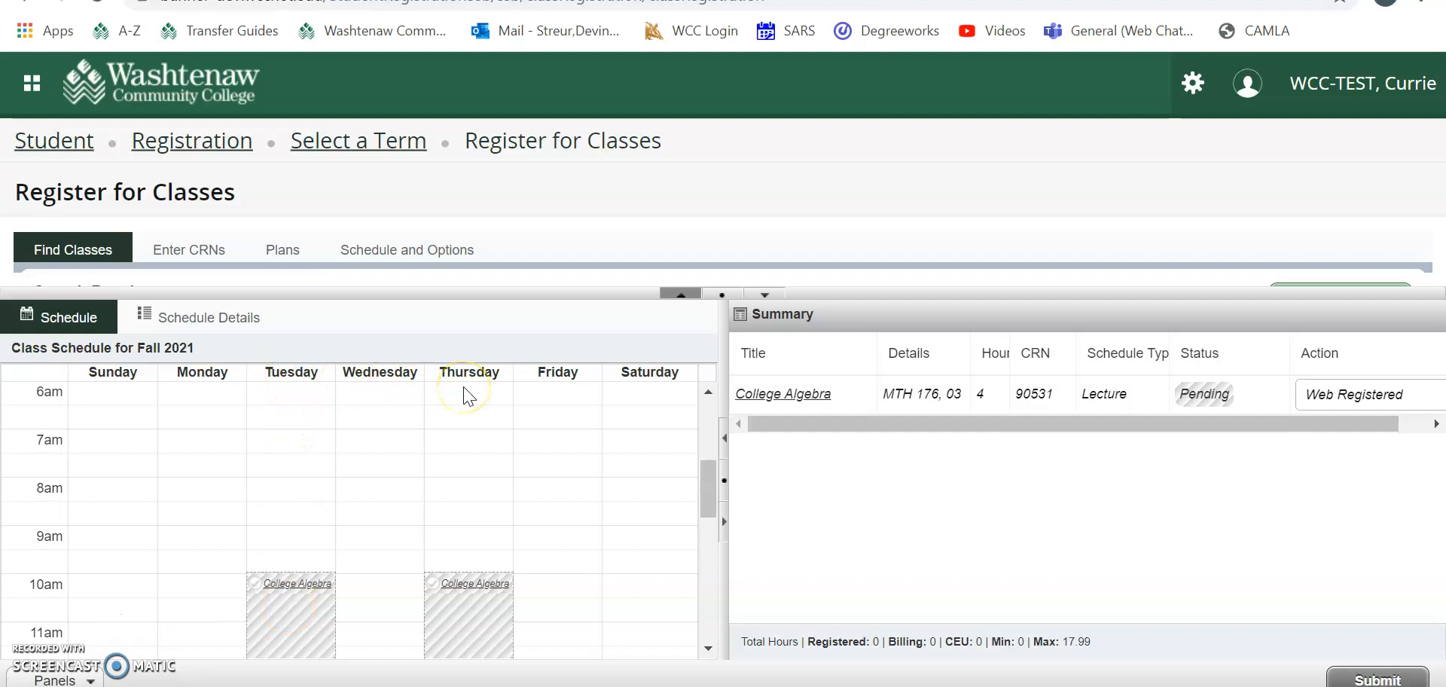
pyautogui.moveTo(703, 485); pyautogui.dragTo(708, 500)
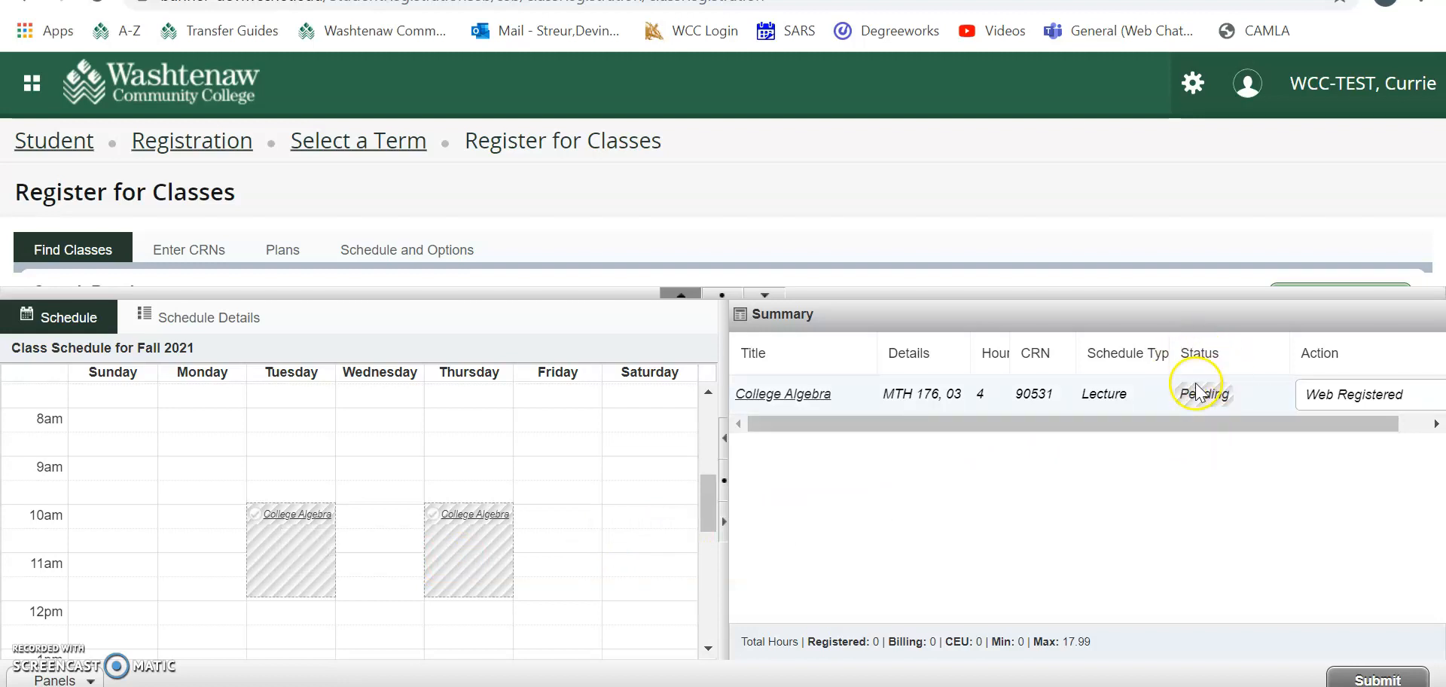
pyautogui.click(1335, 403)
pyautogui.click(1336, 403)
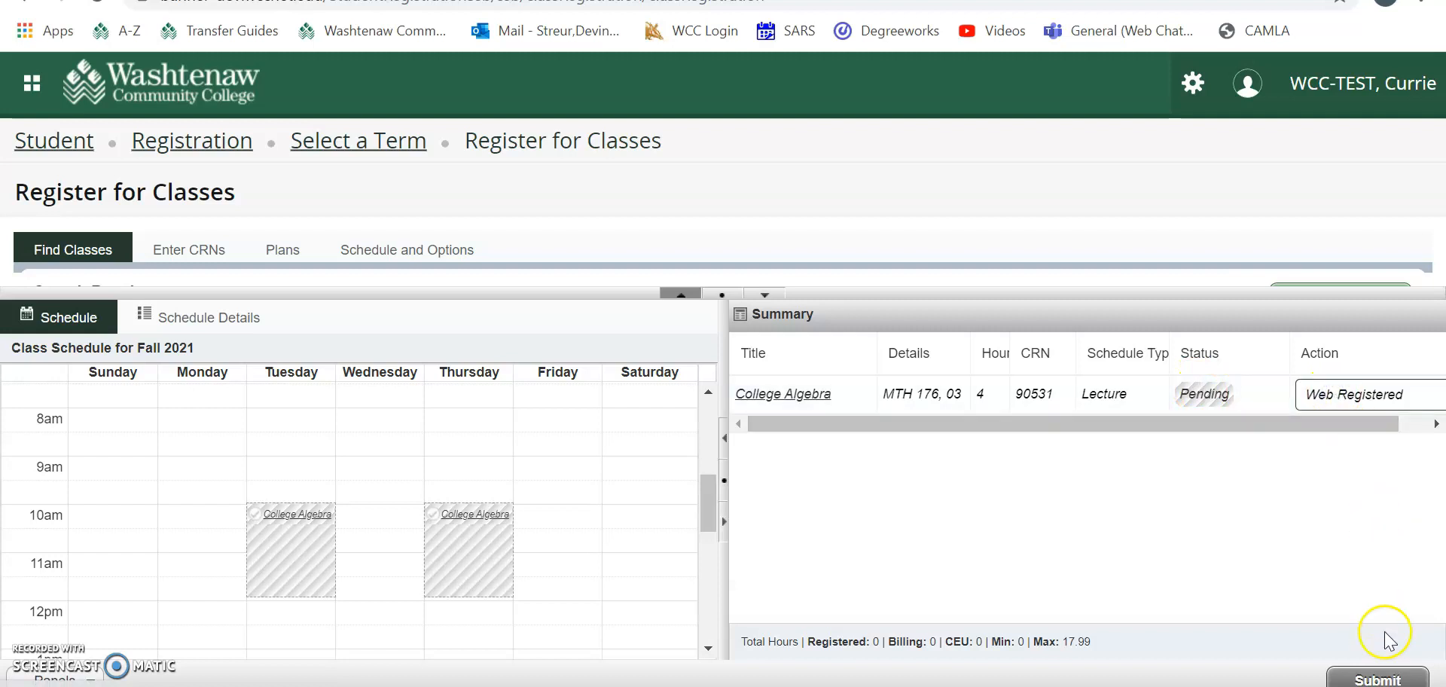
# Step: Submit the College Algebra registration, view the class on the enlarged schedule, and return to the full search results
pyautogui.click(1386, 678)
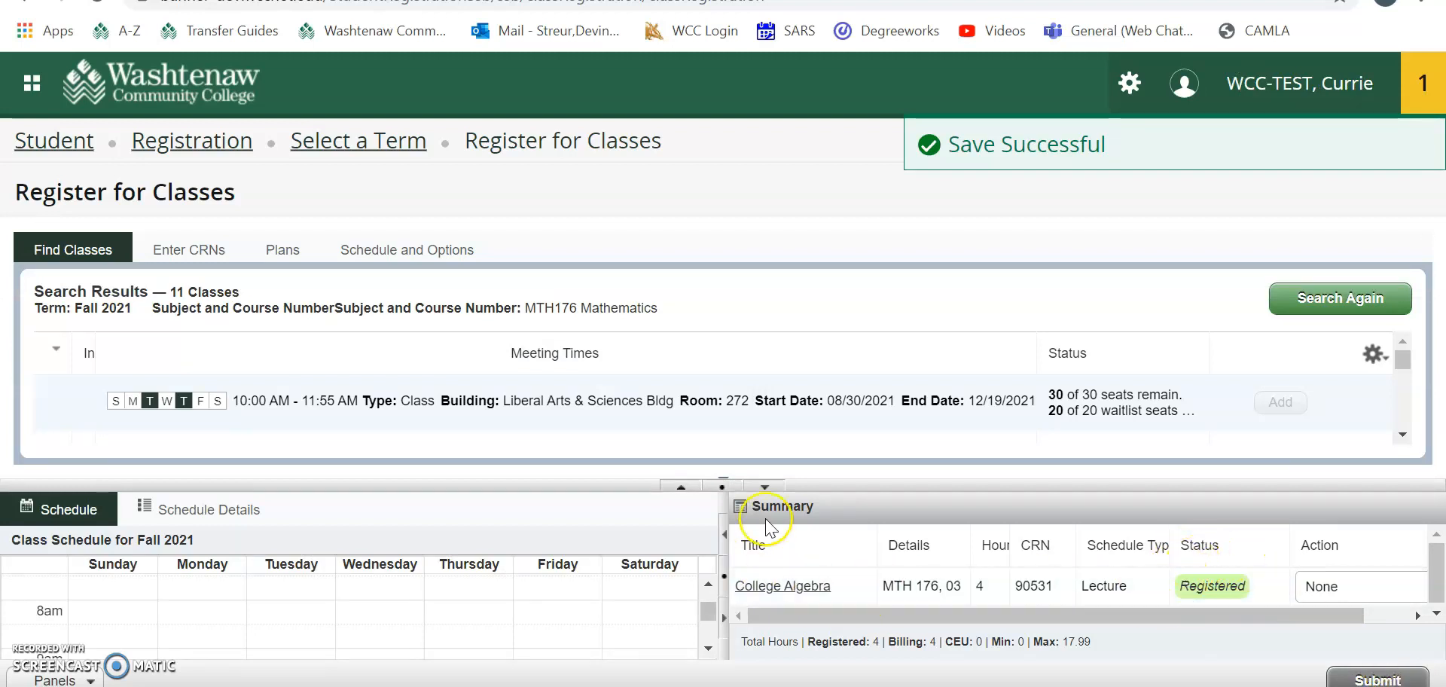
pyautogui.click(681, 486)
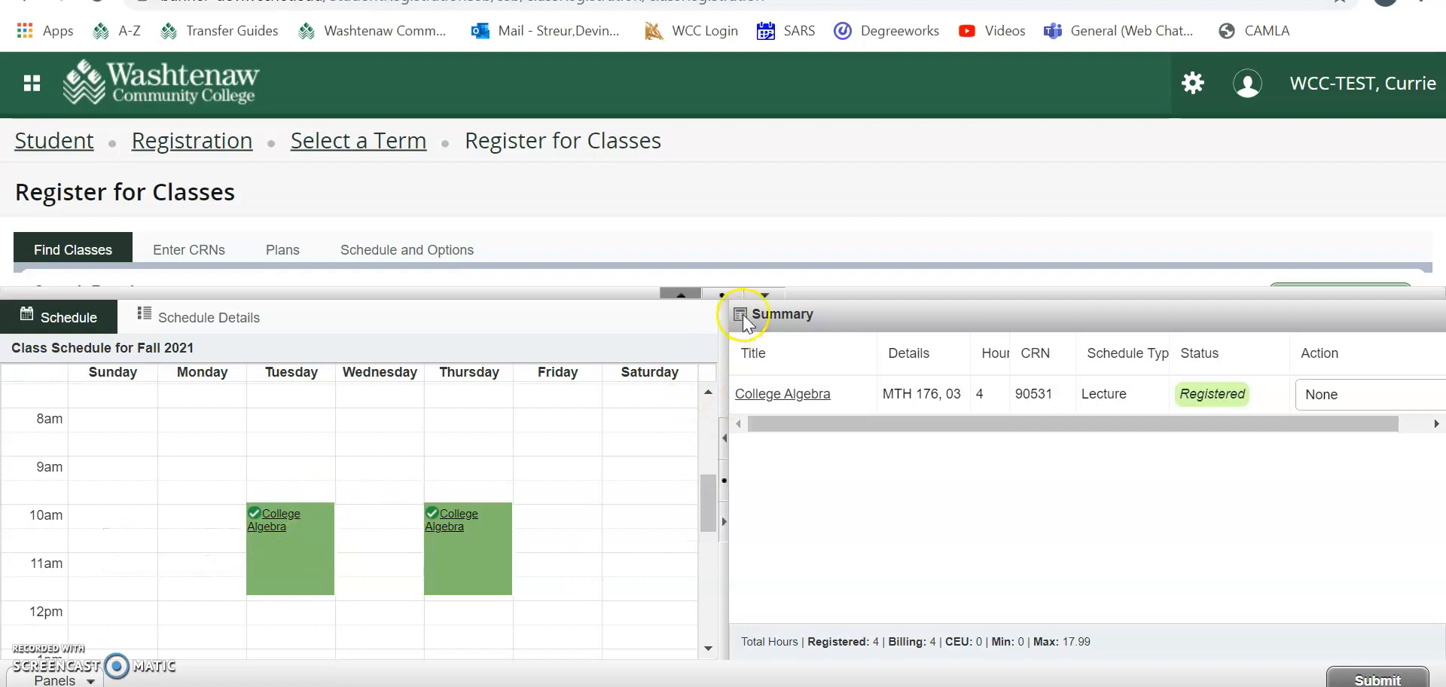
pyautogui.click(763, 294)
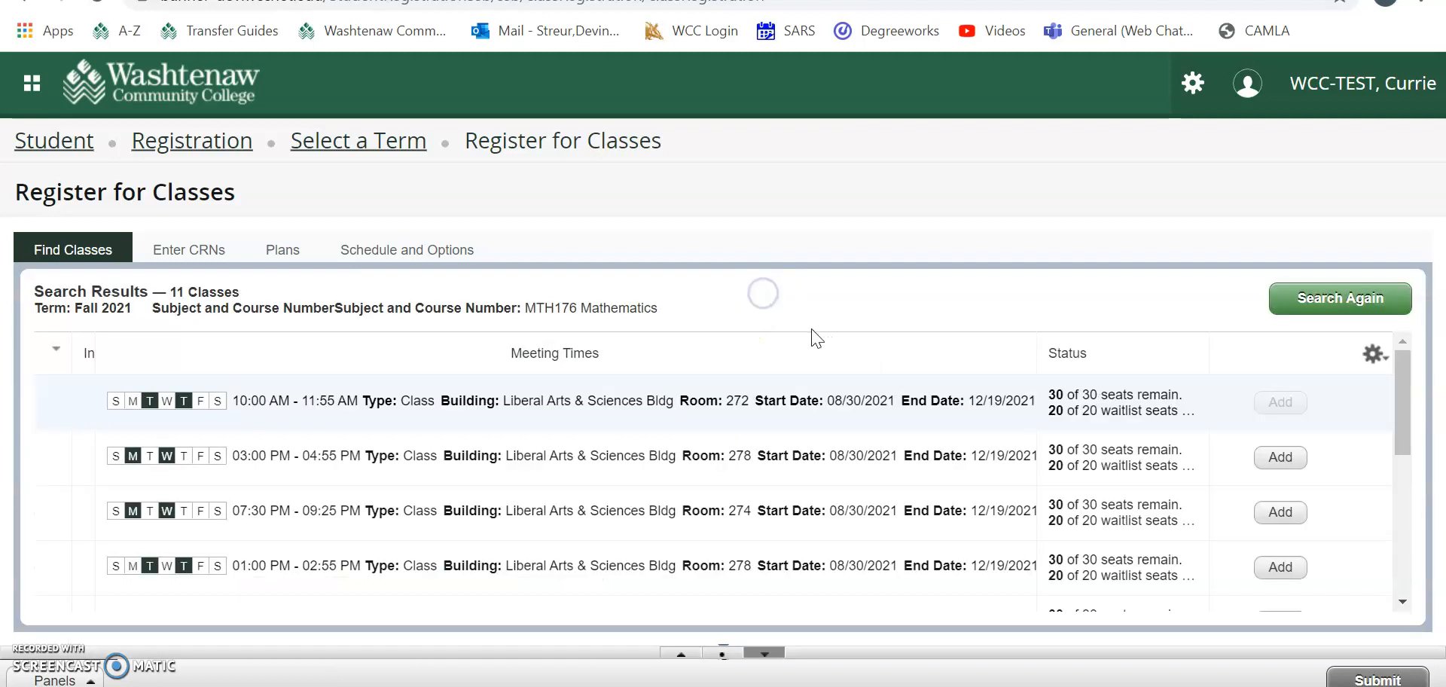
# Step: Start a new class search, replacing MTH176 with COM101 Communication as the subject and course number
pyautogui.click(1332, 303)
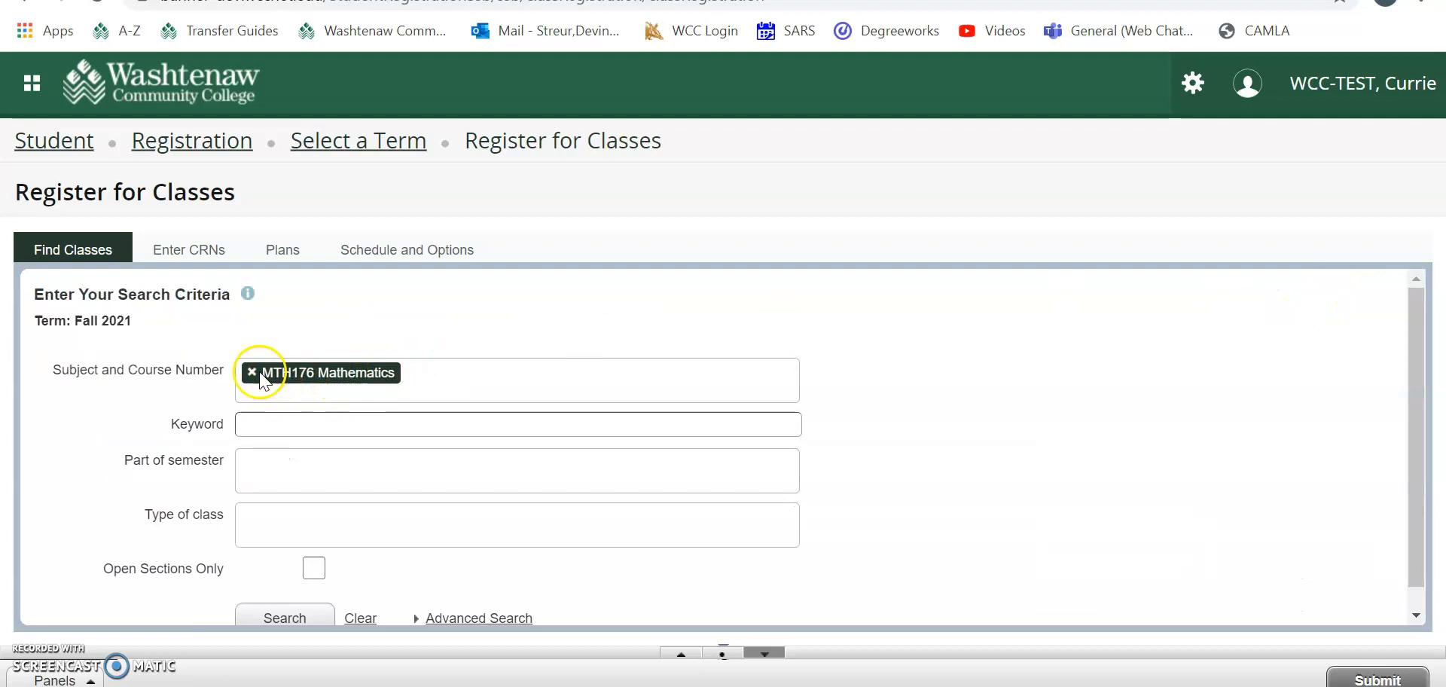
pyautogui.click(252, 372)
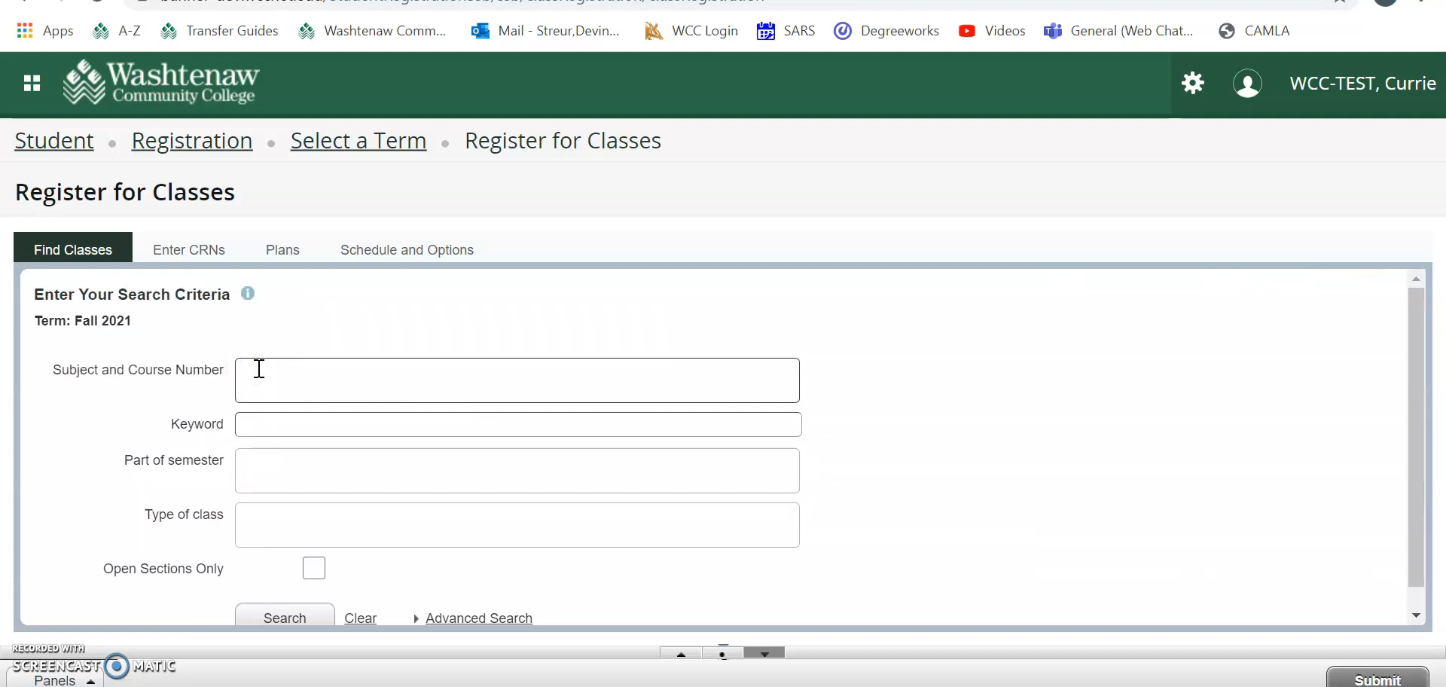
pyautogui.write('COM 101')
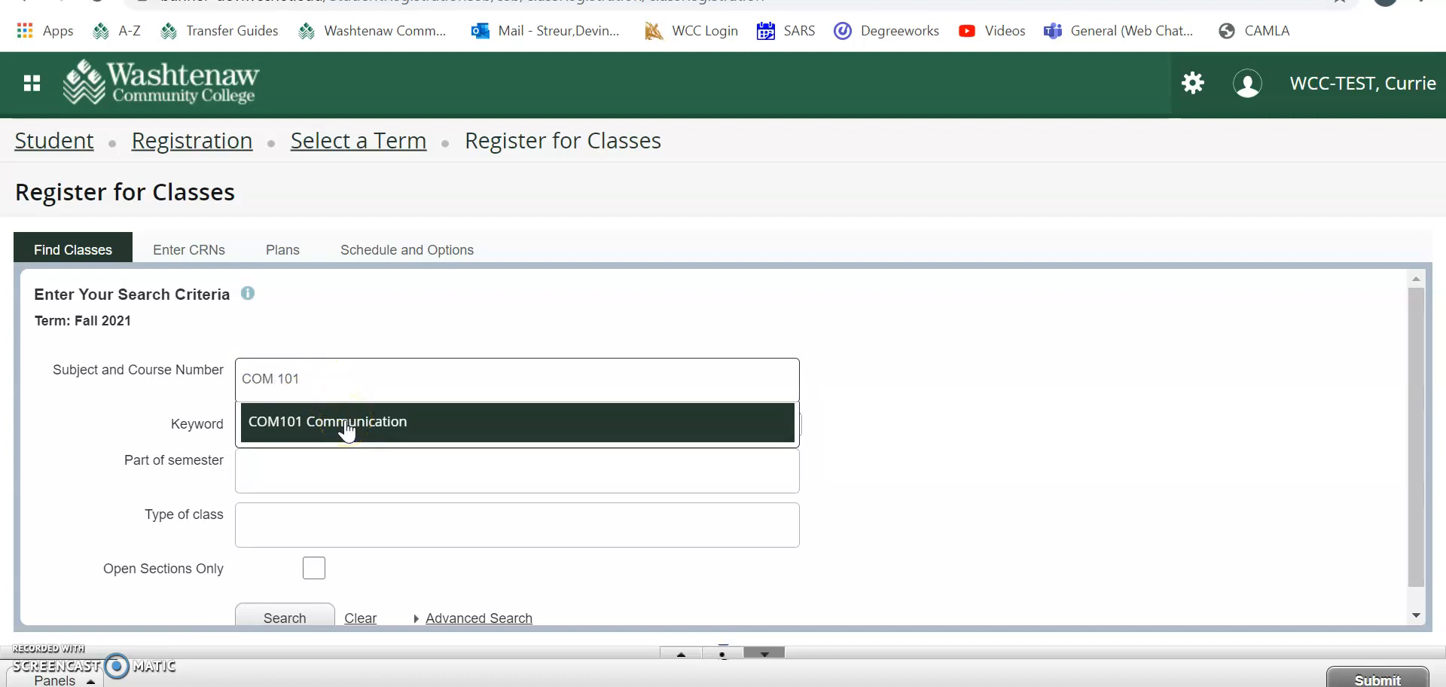
pyautogui.click(346, 423)
pyautogui.click(284, 619)
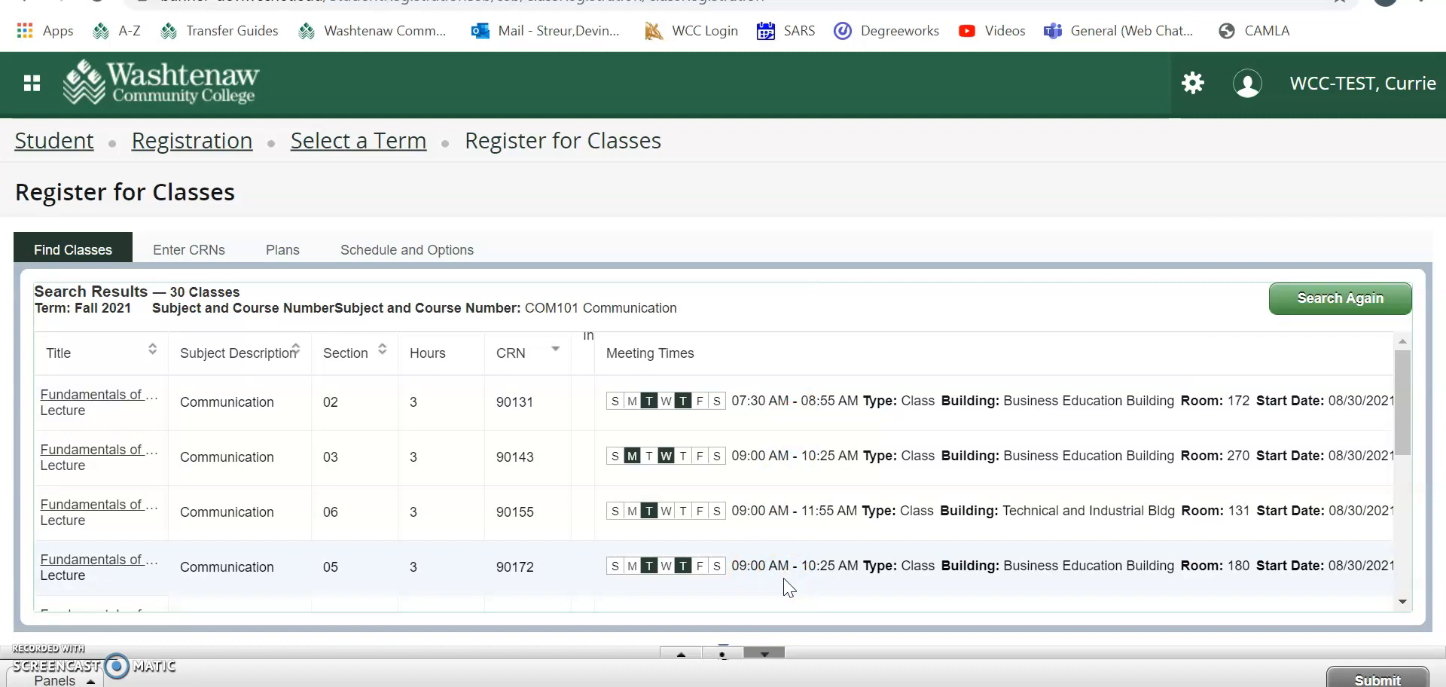
# Step: Look through the COM101 classes and narrow the Meeting Times column until the Status column and add options fit in view
pyautogui.moveTo(1400, 392); pyautogui.dragTo(1401, 424)
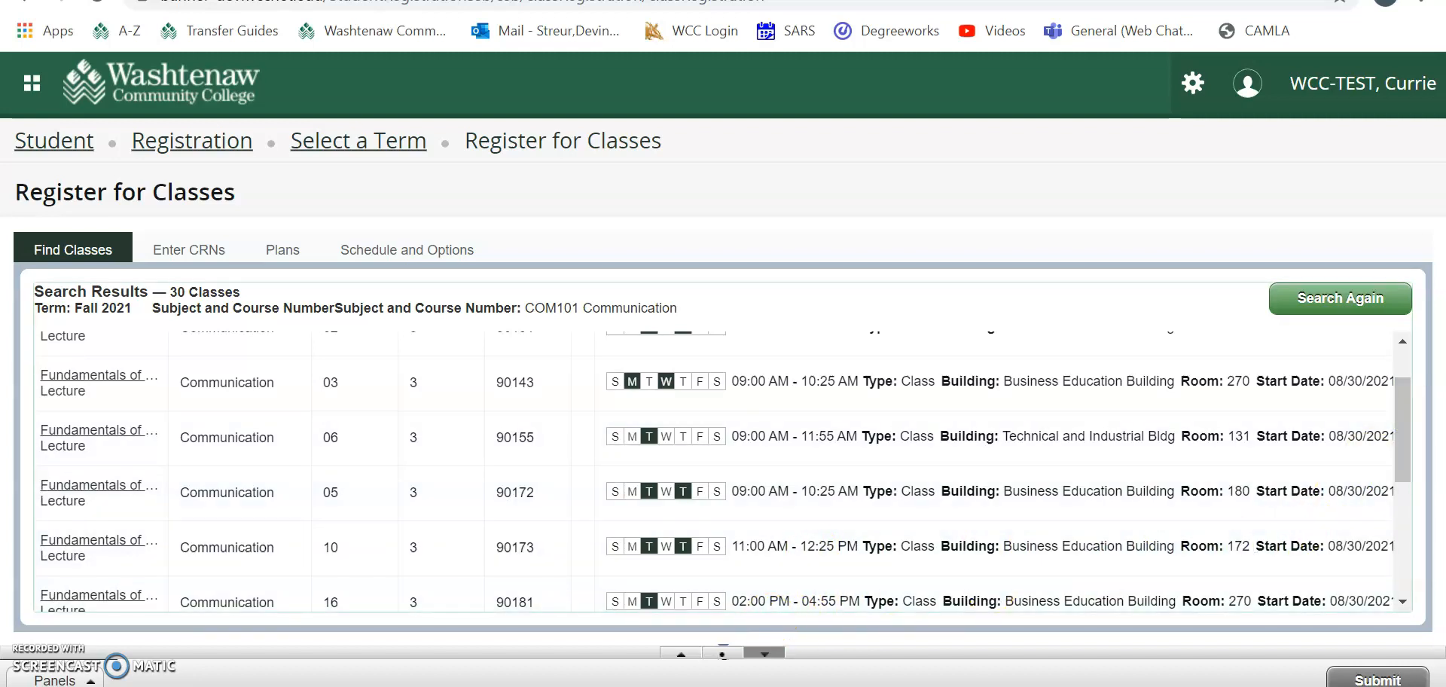
pyautogui.click(1405, 409)
pyautogui.moveTo(1405, 409); pyautogui.dragTo(1400, 596)
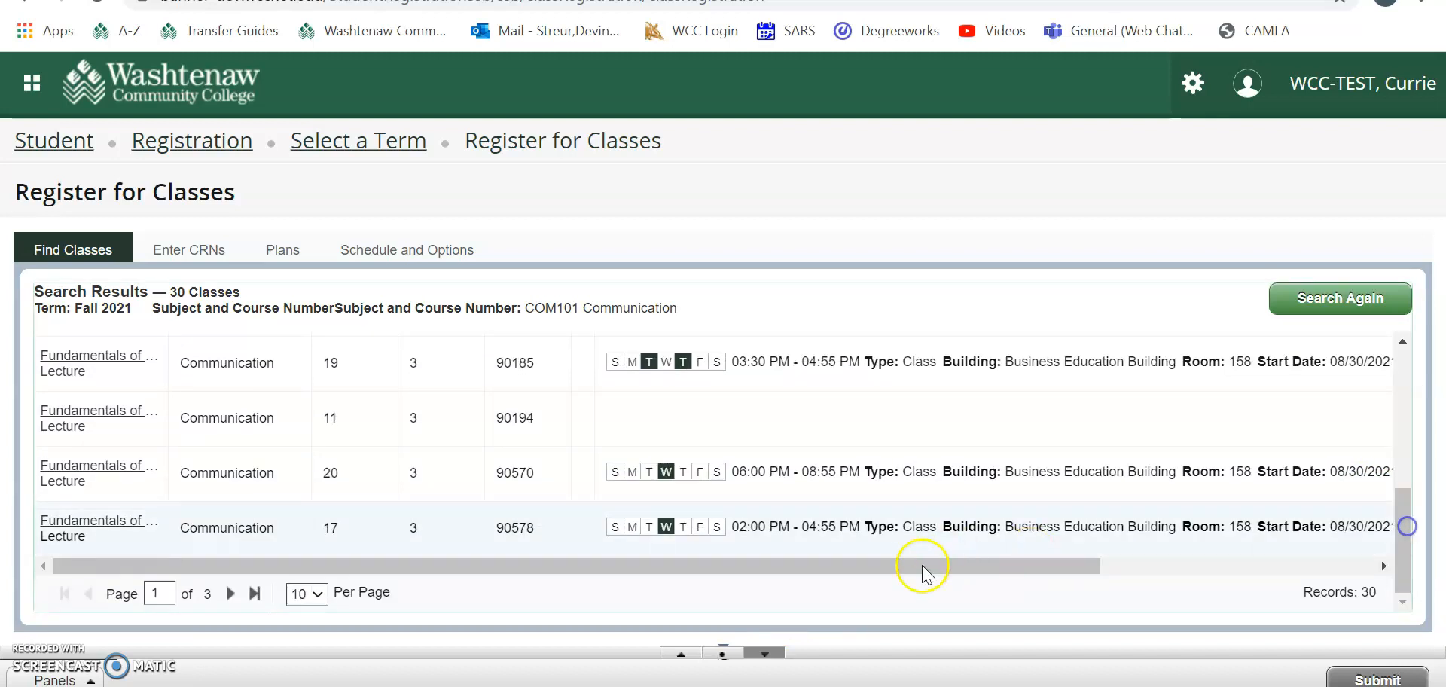
pyautogui.moveTo(894, 568); pyautogui.dragTo(1179, 566)
pyautogui.moveTo(1402, 539); pyautogui.dragTo(1396, 405)
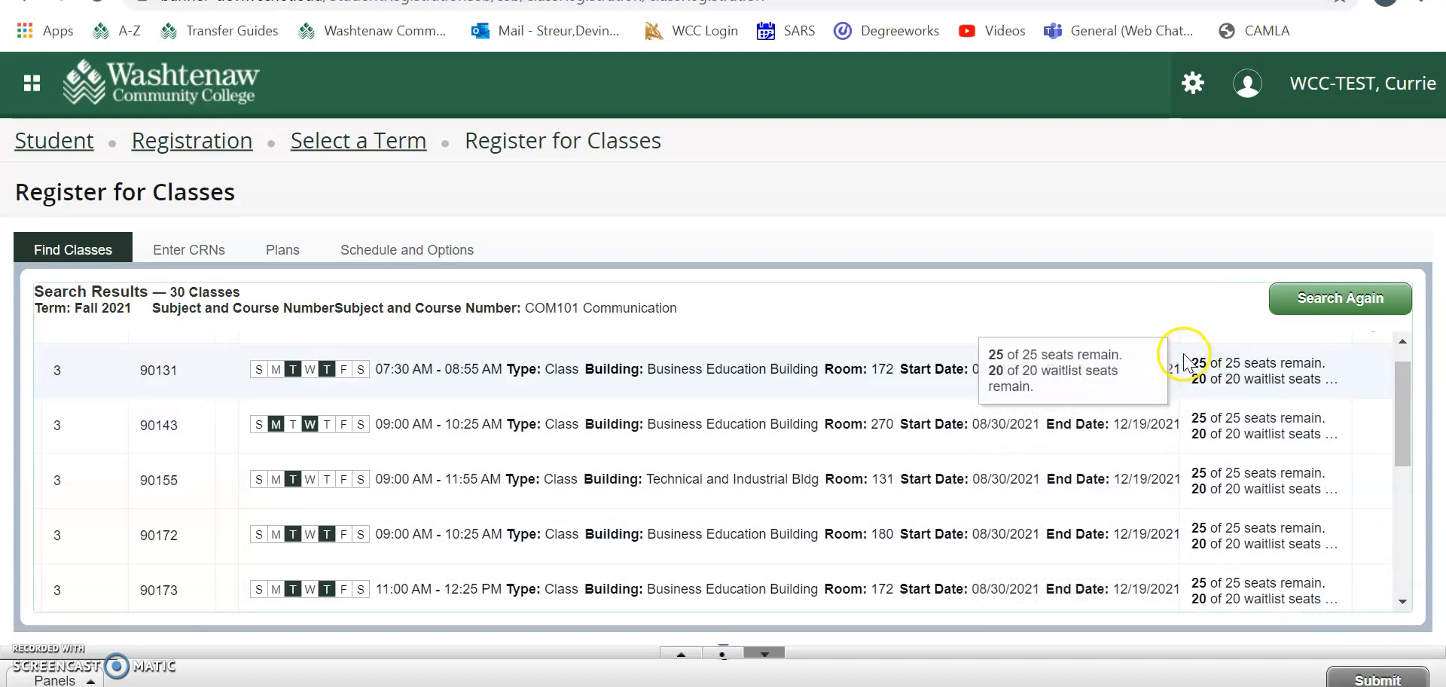
pyautogui.moveTo(1179, 337); pyautogui.dragTo(969, 346)
pyautogui.moveTo(1393, 451); pyautogui.dragTo(1288, 569)
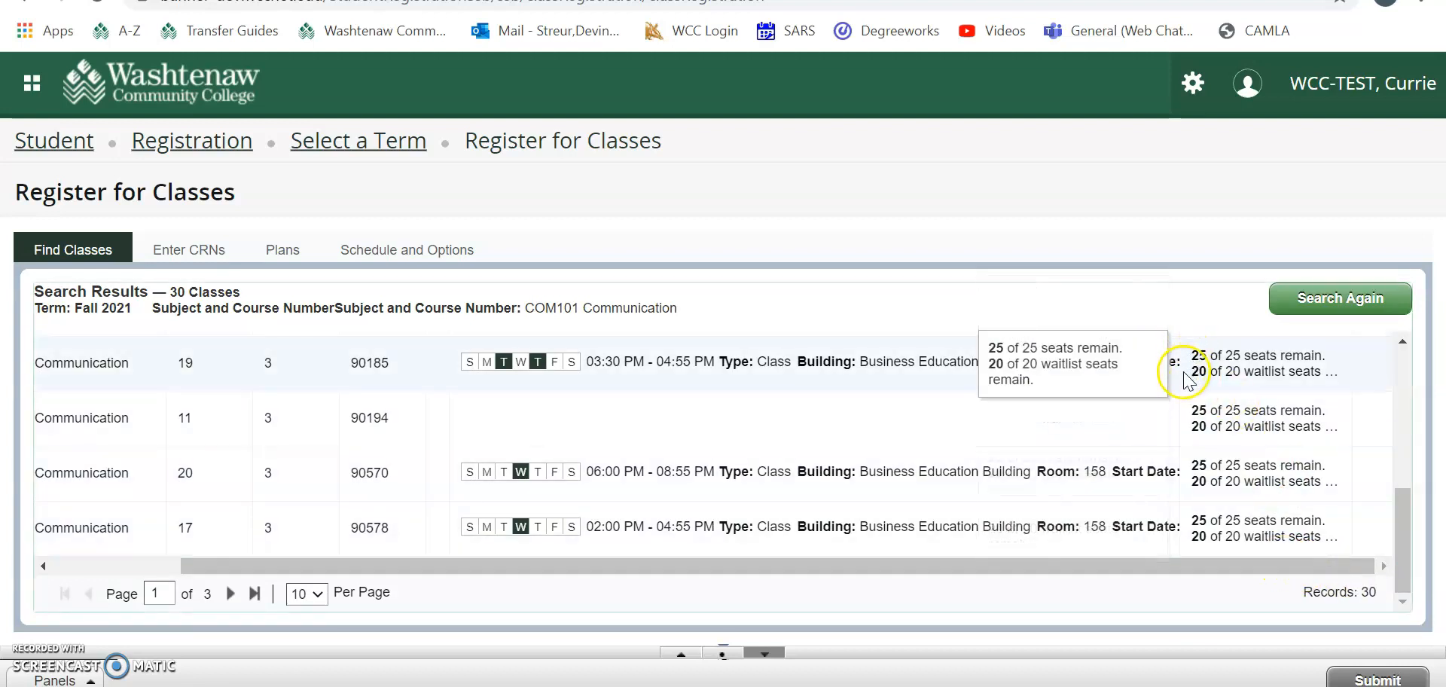
pyautogui.moveTo(1400, 519); pyautogui.dragTo(1405, 367)
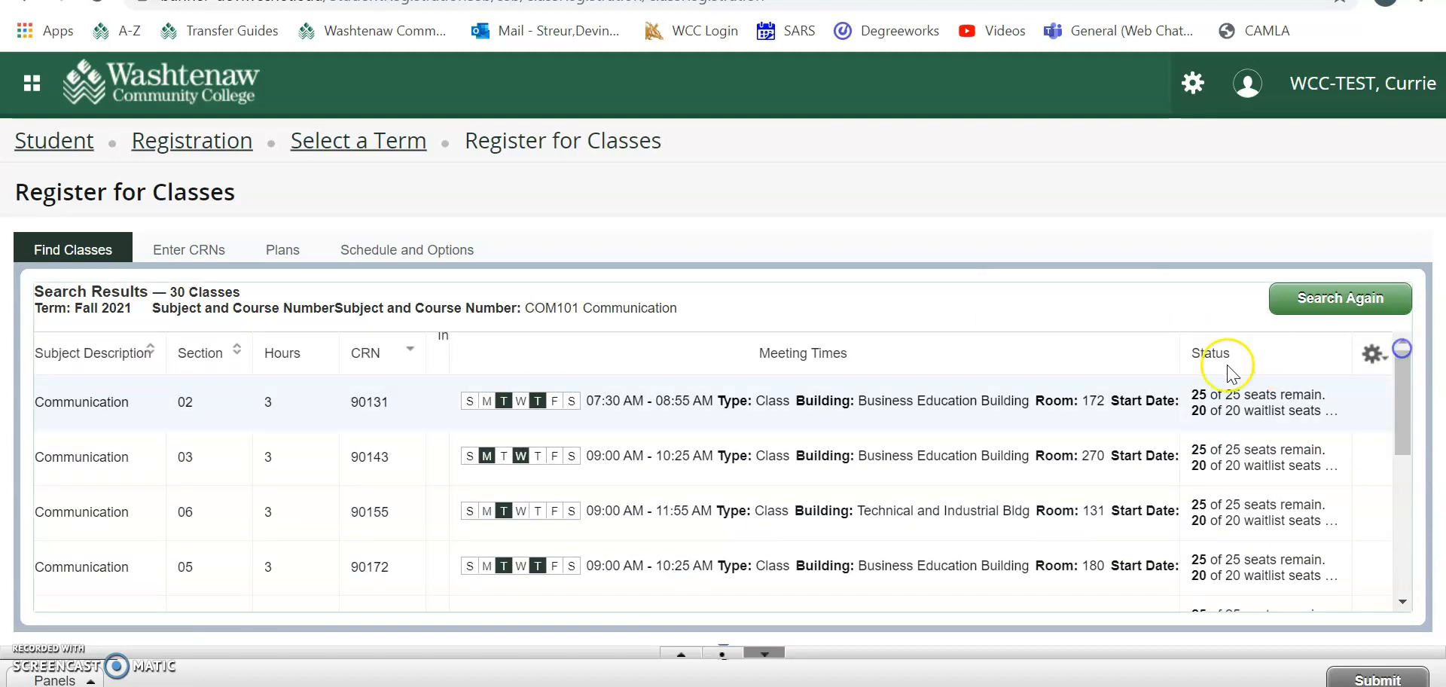
pyautogui.moveTo(1179, 347); pyautogui.dragTo(889, 363)
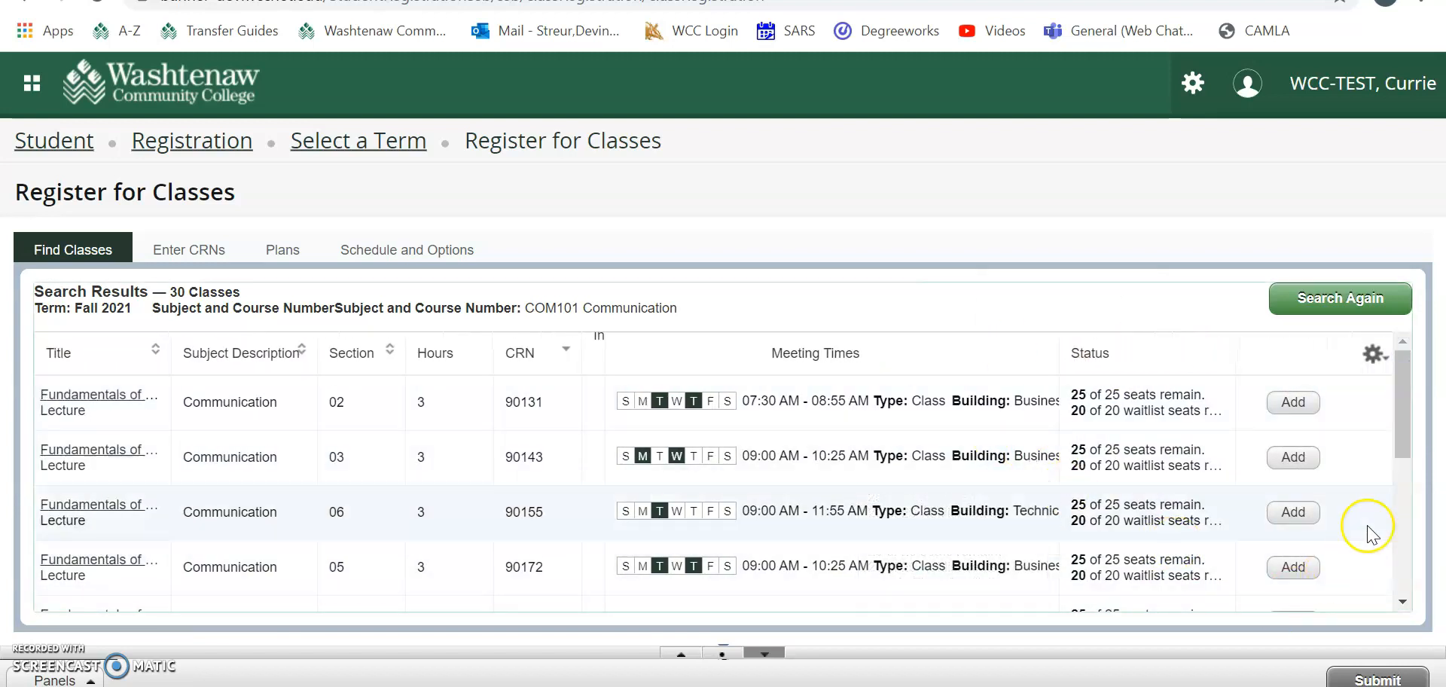
# Step: Try to register for the Tuesday and Thursday 11:00 AM COM101 section, CRN 90173, checking how it fits the class schedule
pyautogui.moveTo(1395, 399); pyautogui.dragTo(1398, 436)
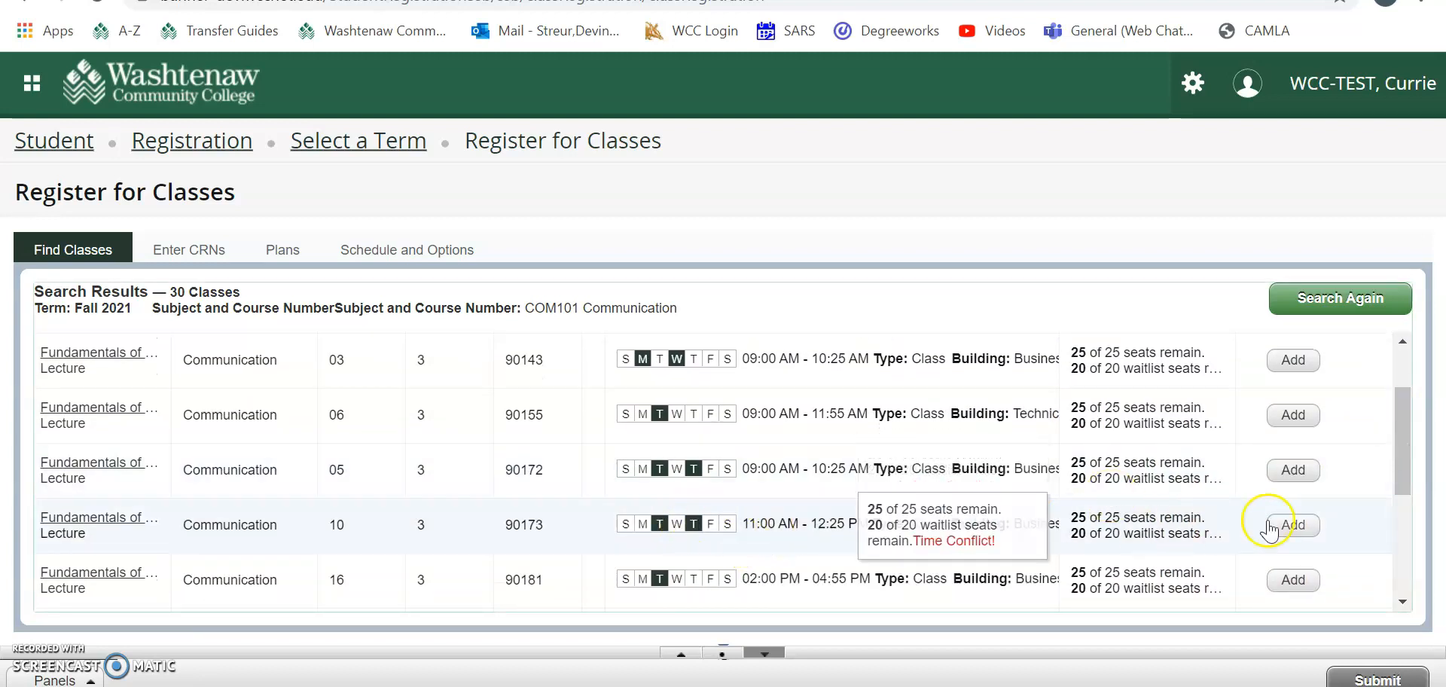
pyautogui.click(1306, 540)
pyautogui.click(1294, 591)
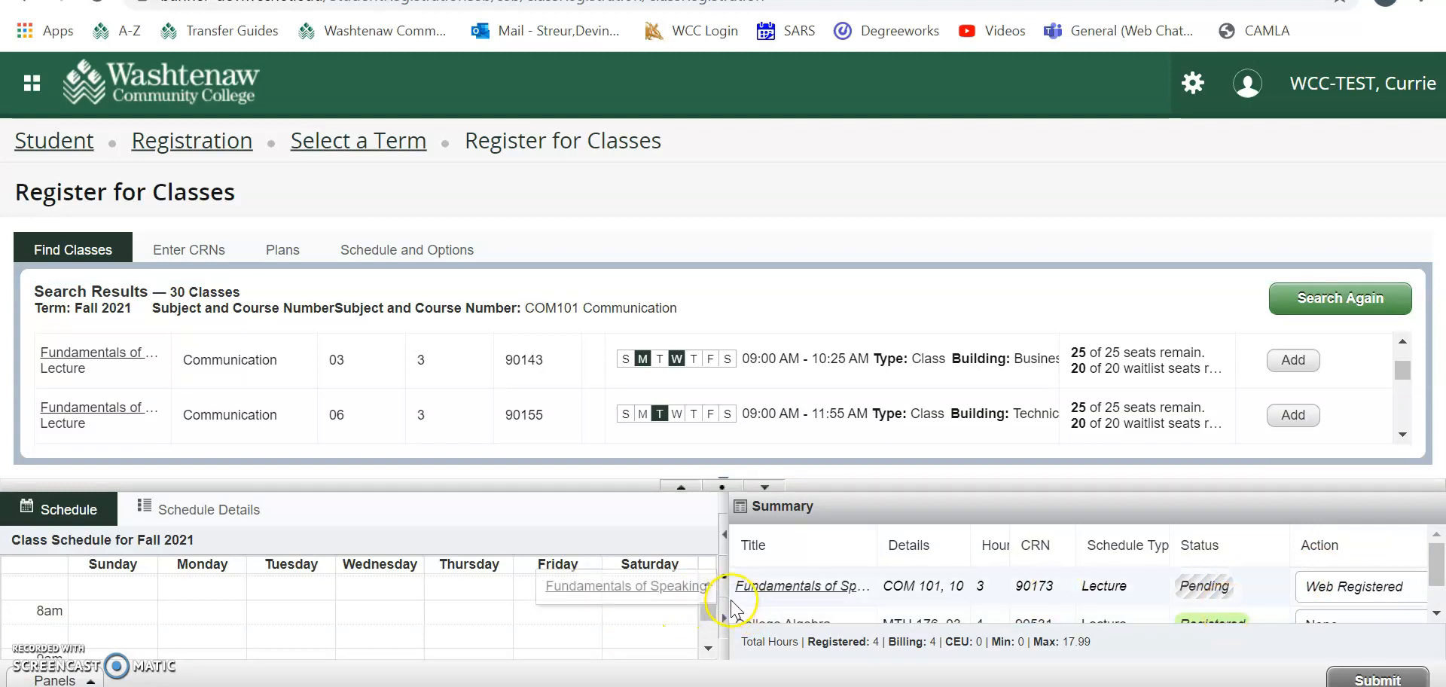
pyautogui.click(708, 648)
pyautogui.click(708, 647)
pyautogui.click(712, 647)
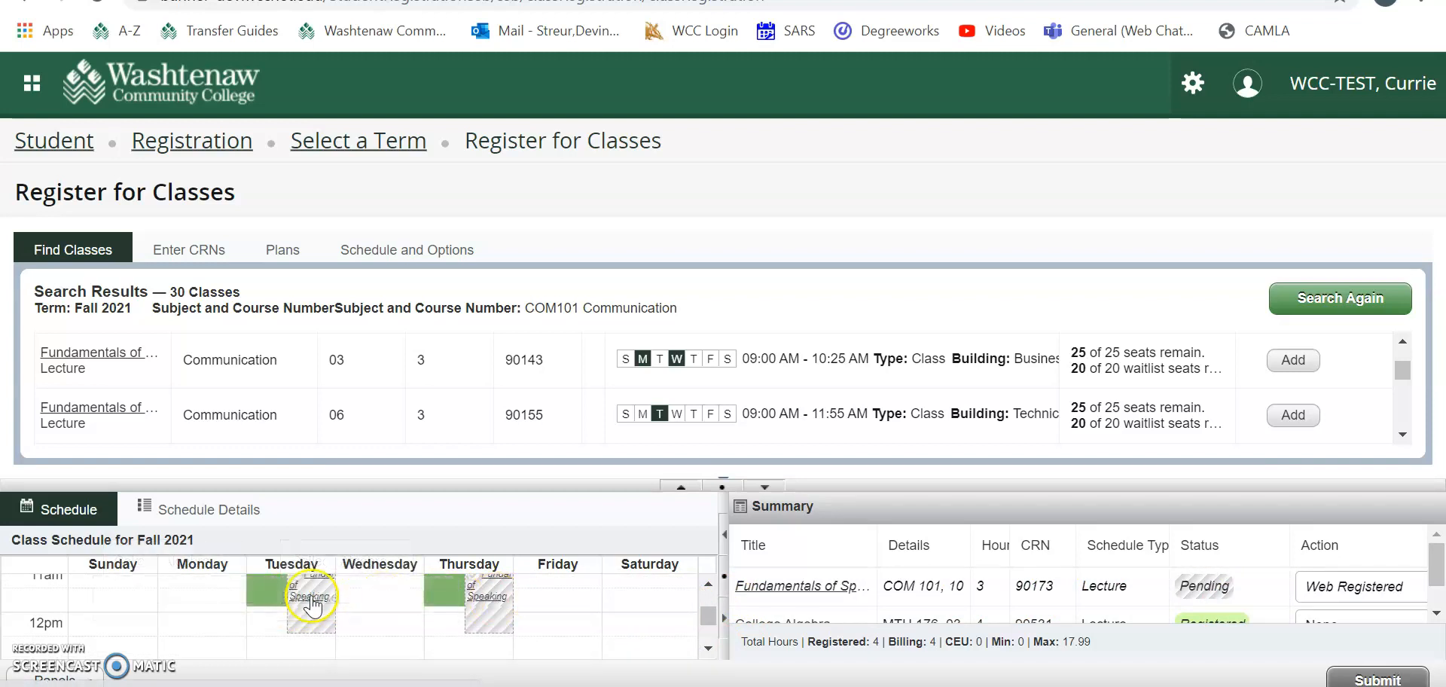
pyautogui.click(1367, 680)
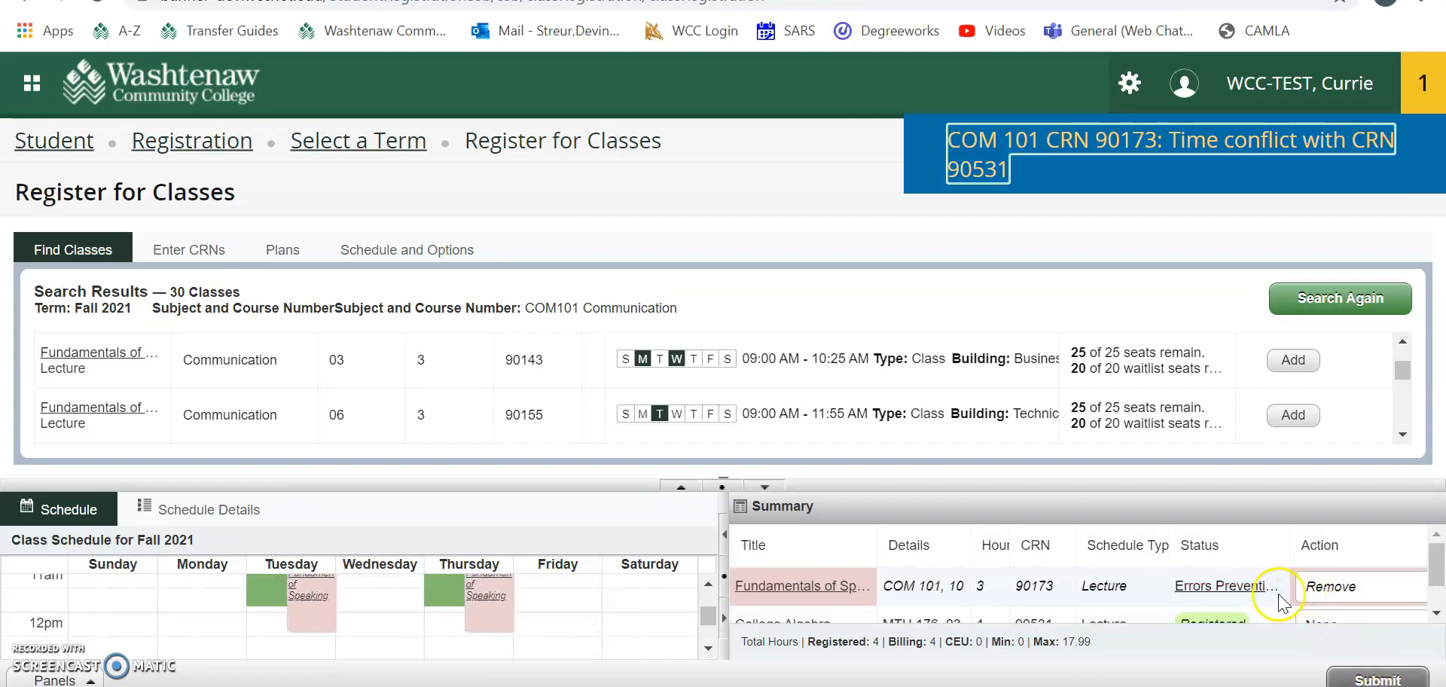
pyautogui.moveTo(1205, 583)
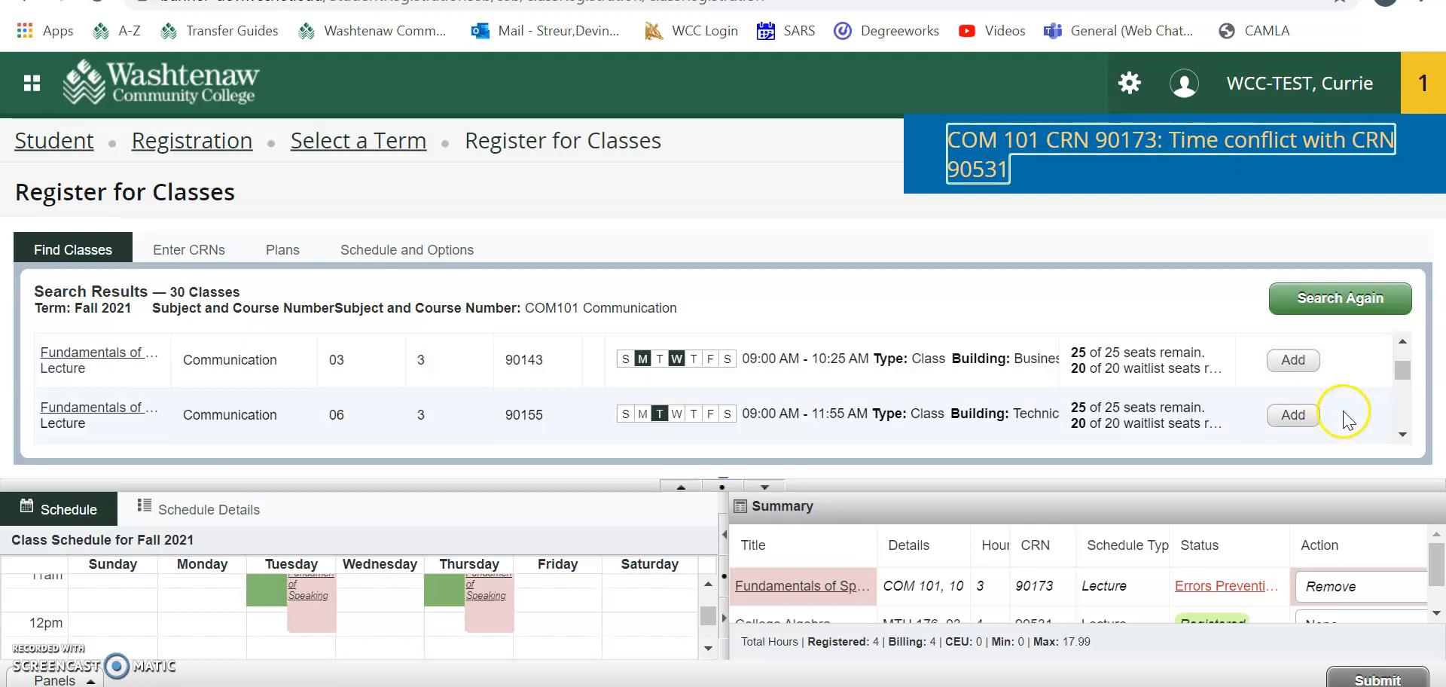
# Step: Add the Monday and Wednesday 9:00 AM COM101 section, CRN 90143, and submit the registration
pyautogui.click(765, 485)
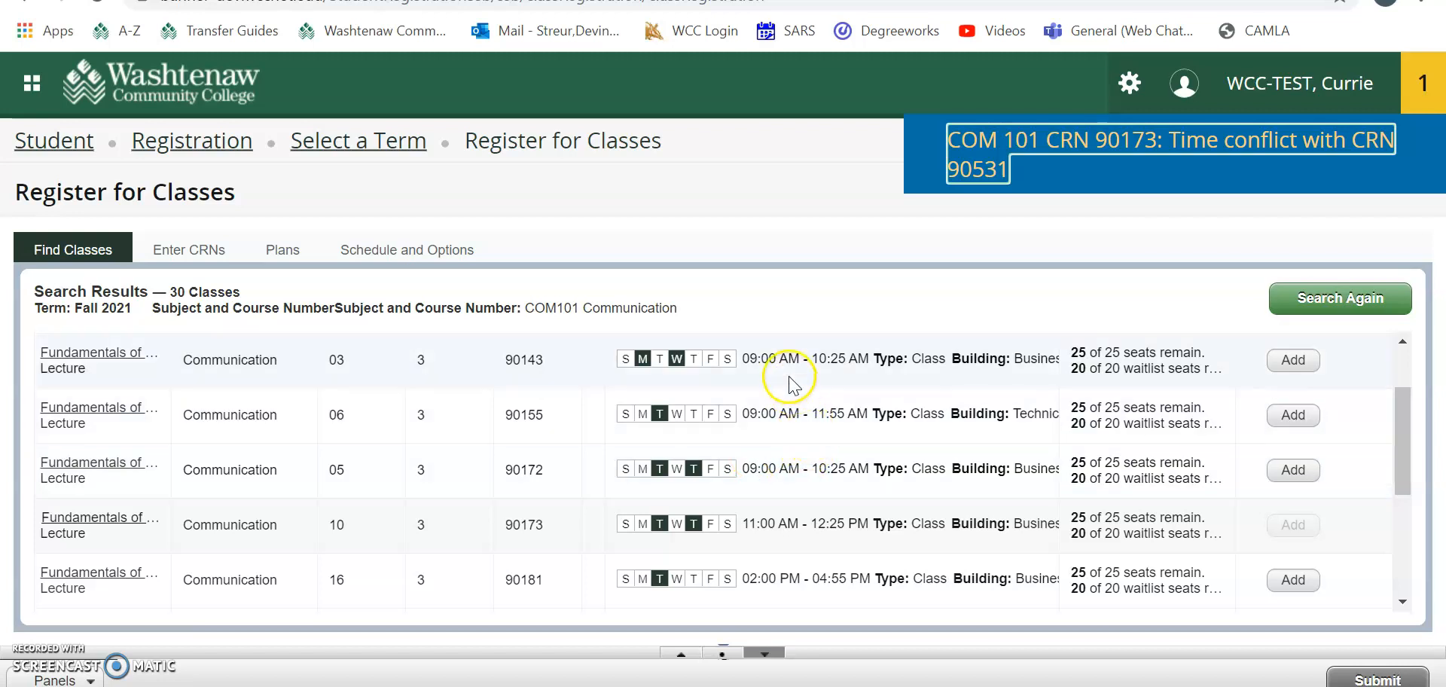
pyautogui.click(1293, 362)
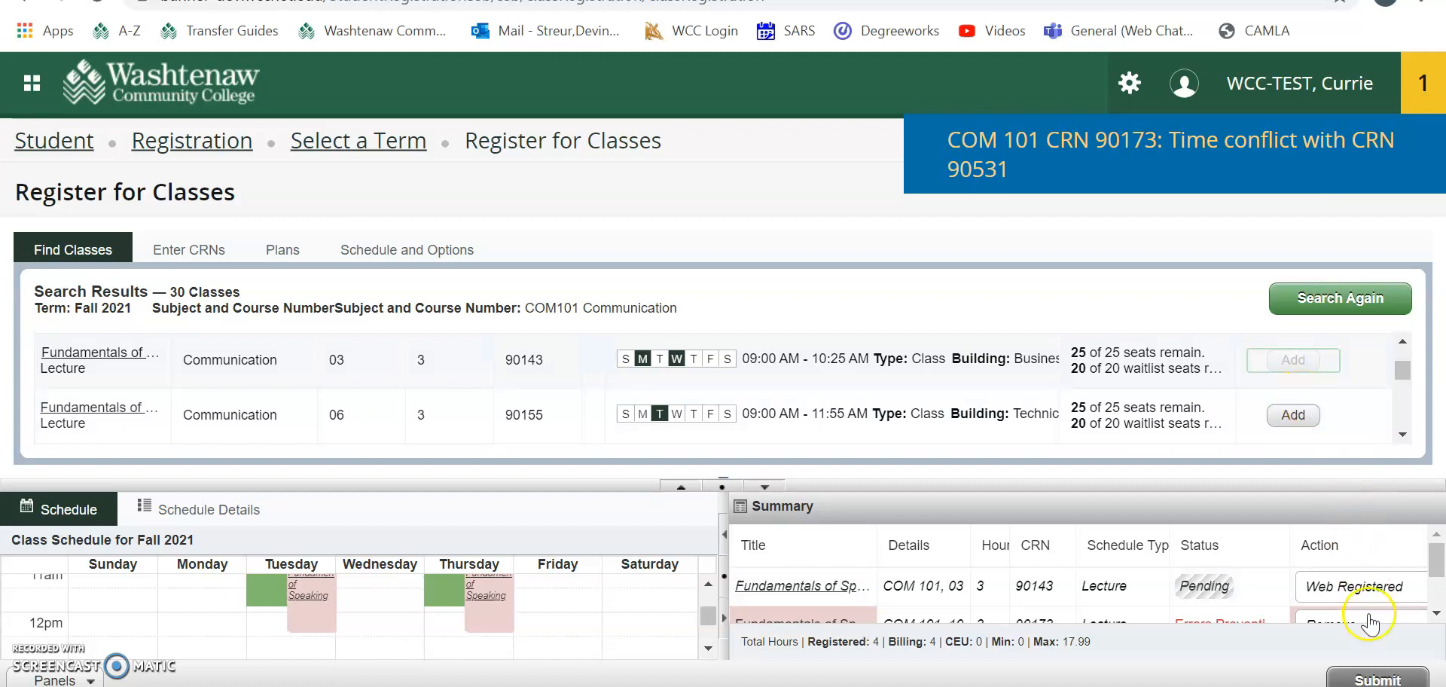
pyautogui.click(1378, 678)
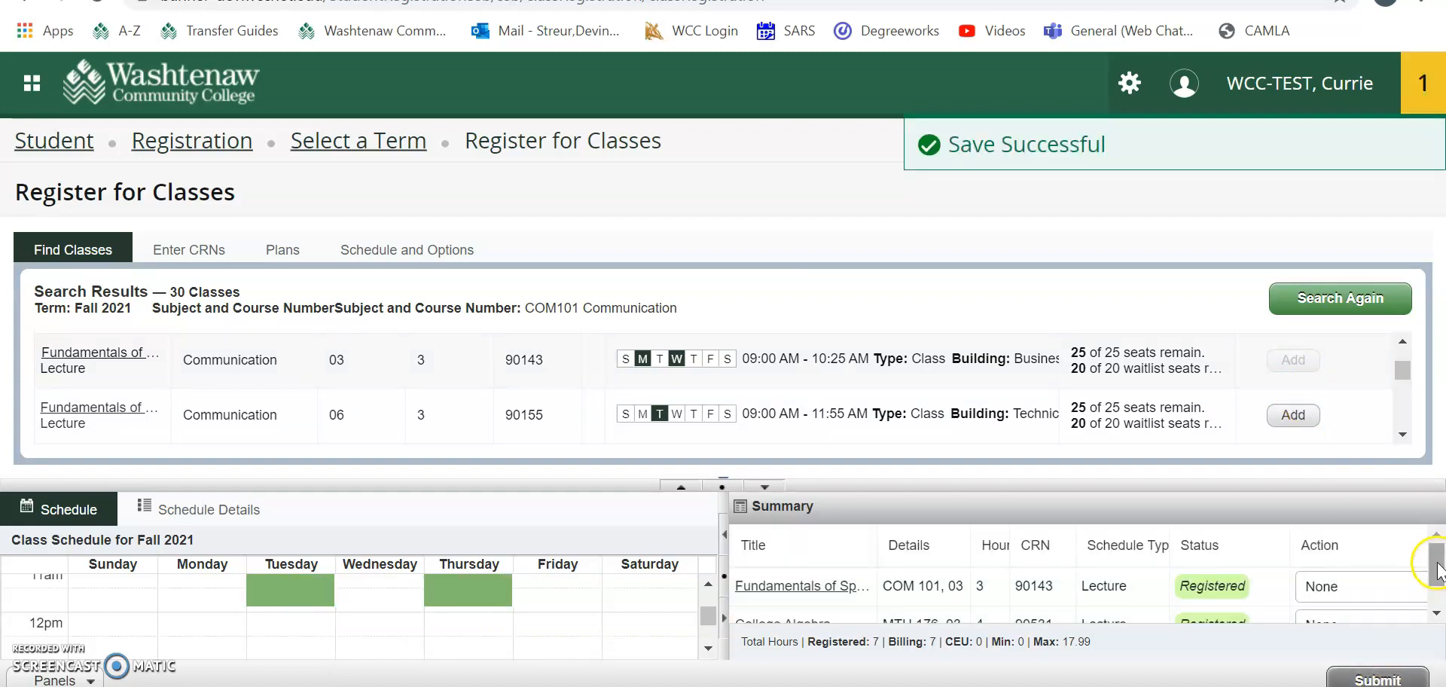
# Step: Enlarge the Fall 2021 class schedule to review the Fundamentals of Speaking and College Algebra times, and collapse it again
pyautogui.click(674, 497)
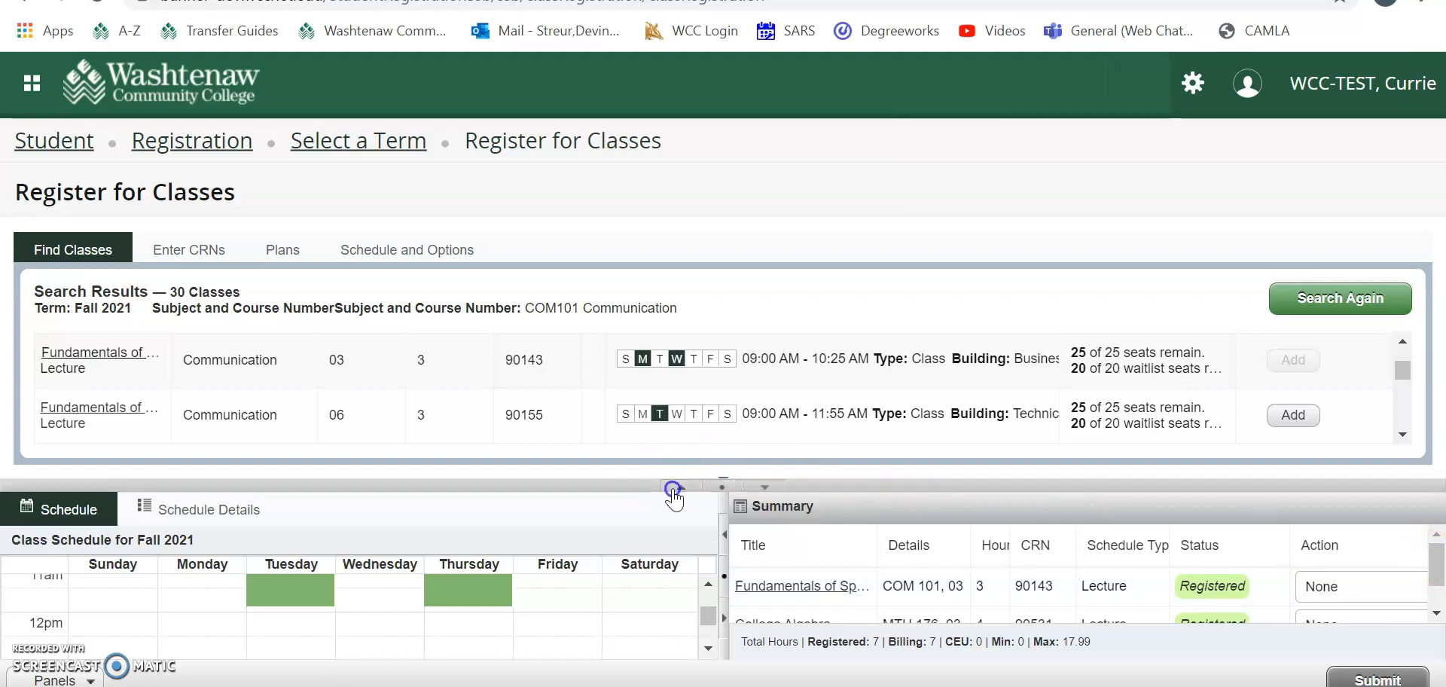
pyautogui.click(685, 490)
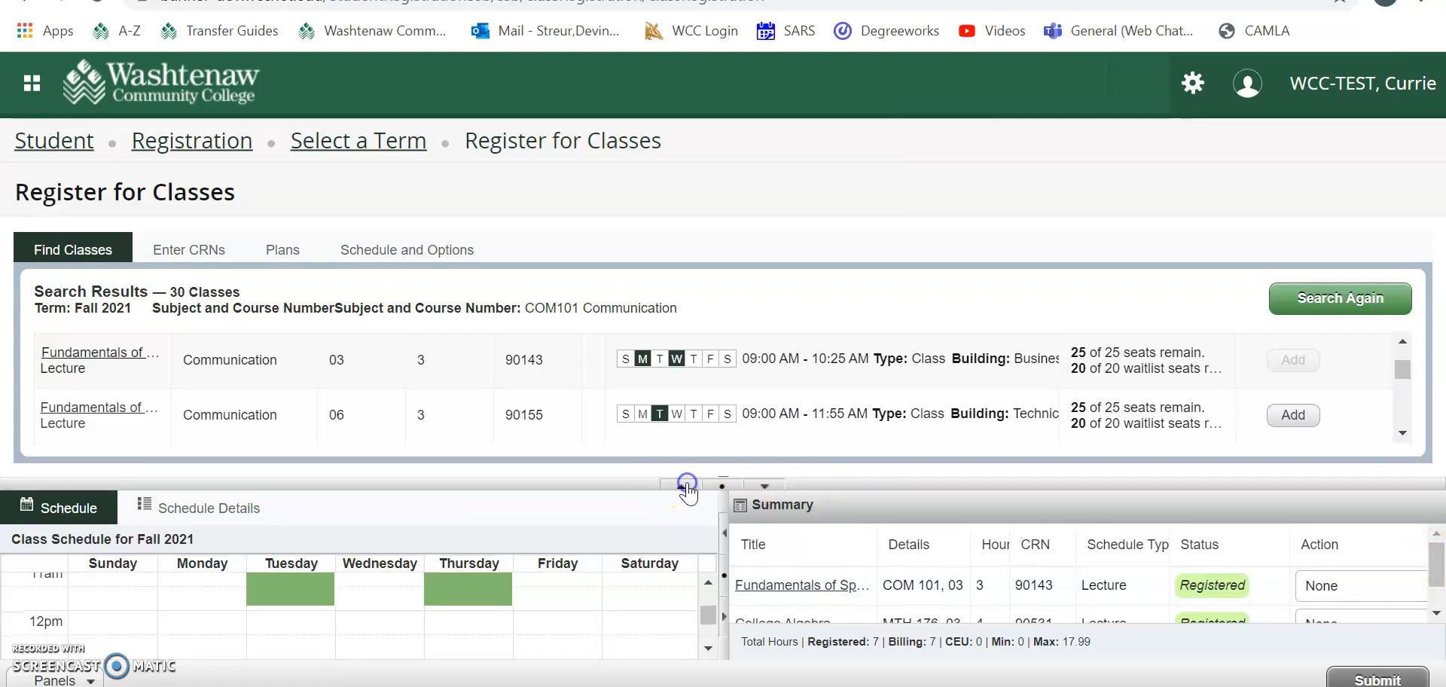
pyautogui.click(682, 488)
pyautogui.moveTo(707, 532); pyautogui.dragTo(708, 487)
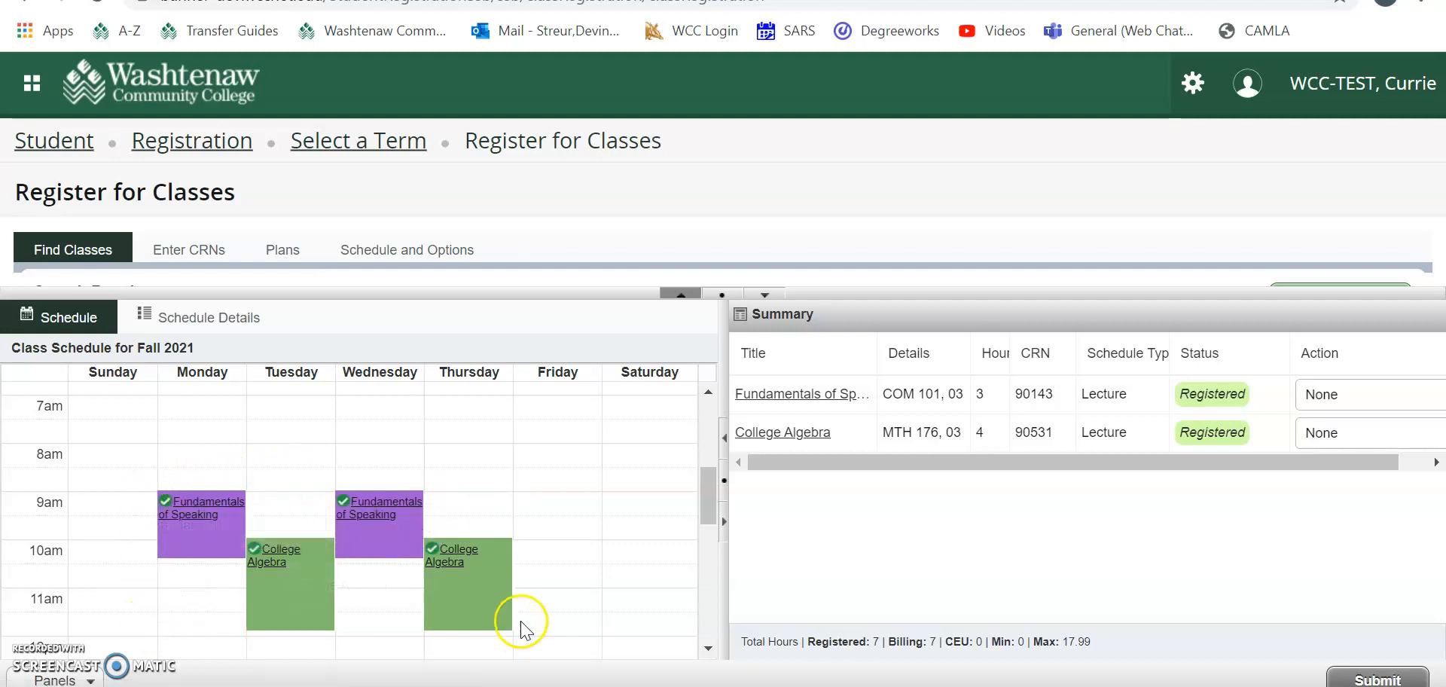
pyautogui.click(765, 293)
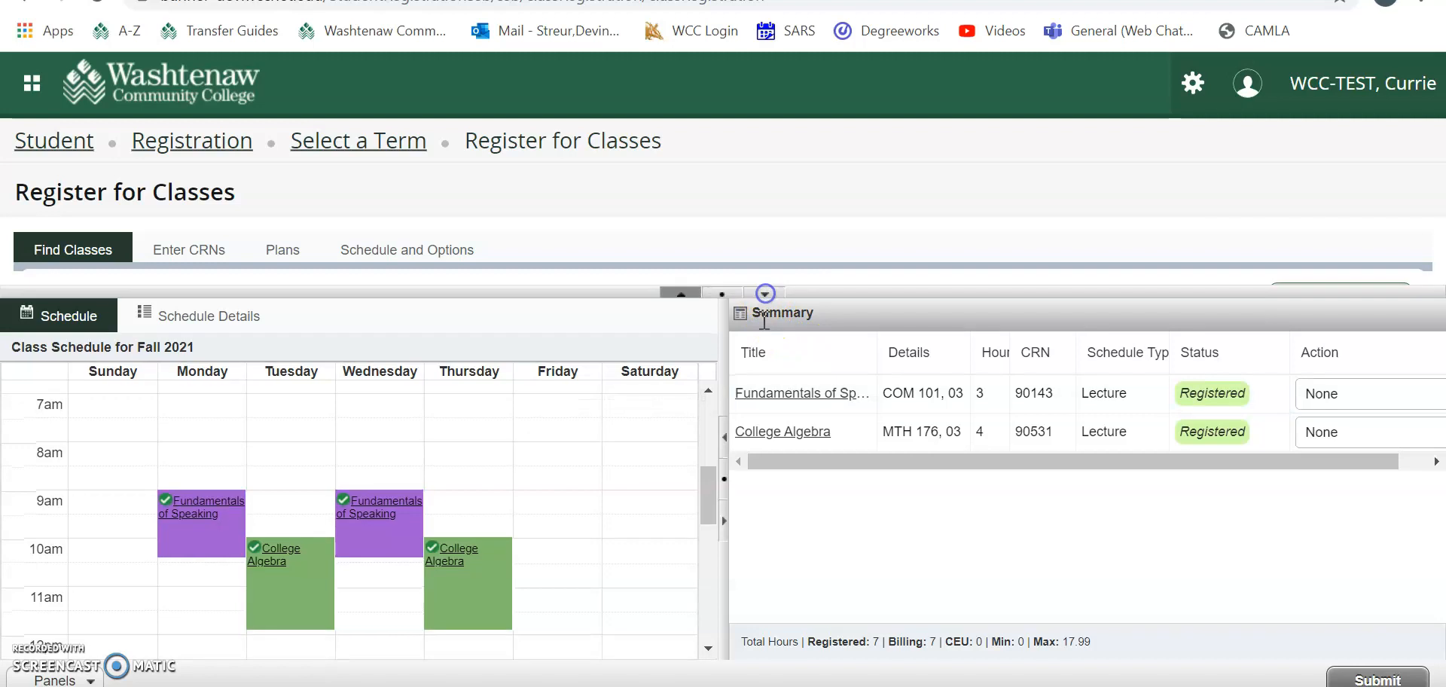
# Step: Collapse the class schedule and replace the COM101 search with a search for ENG226 English classes
pyautogui.click(768, 296)
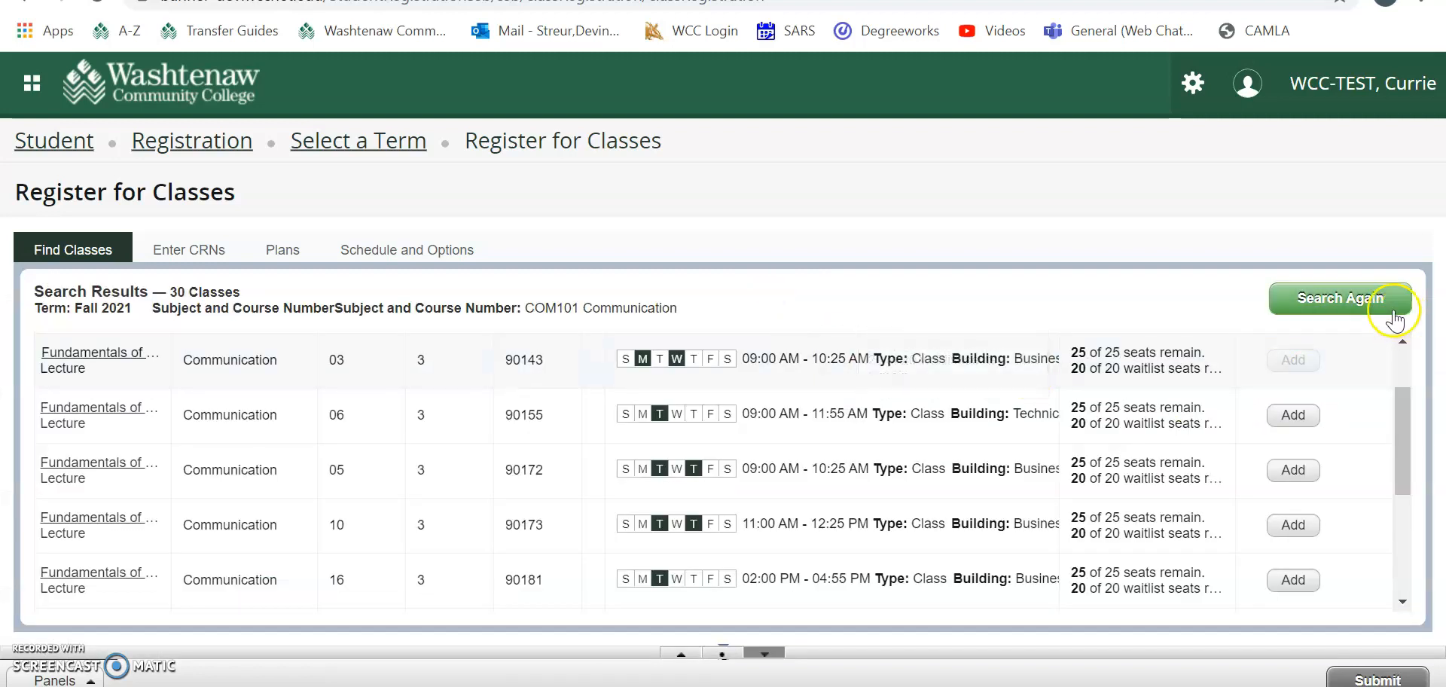
pyautogui.click(1362, 298)
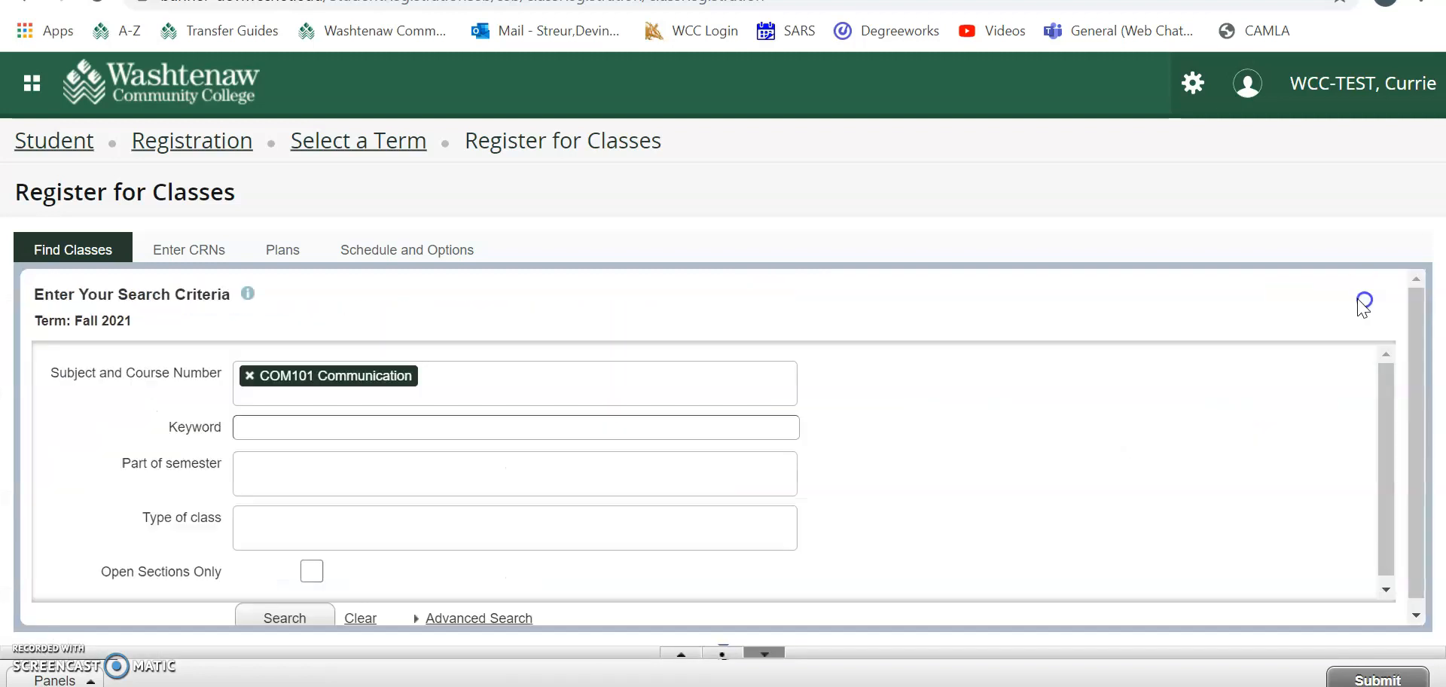
pyautogui.click(251, 372)
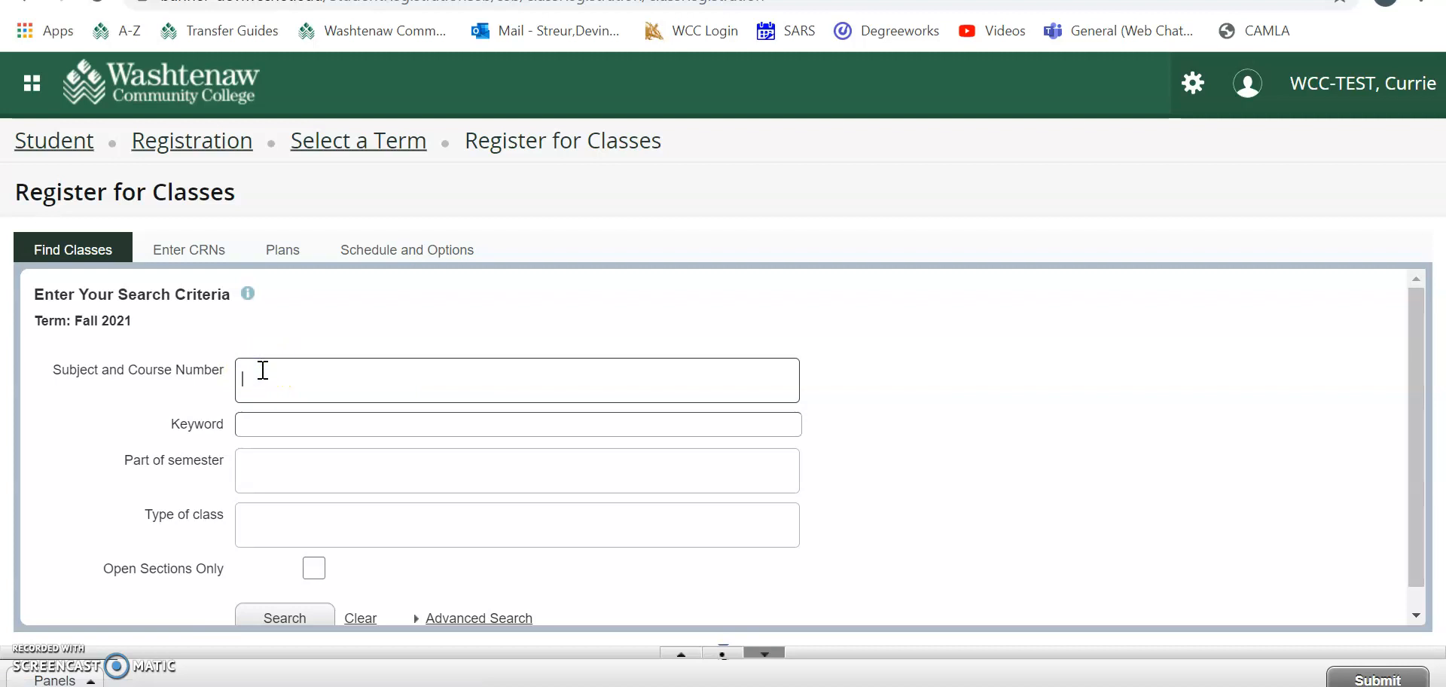
pyautogui.write('eng 226')
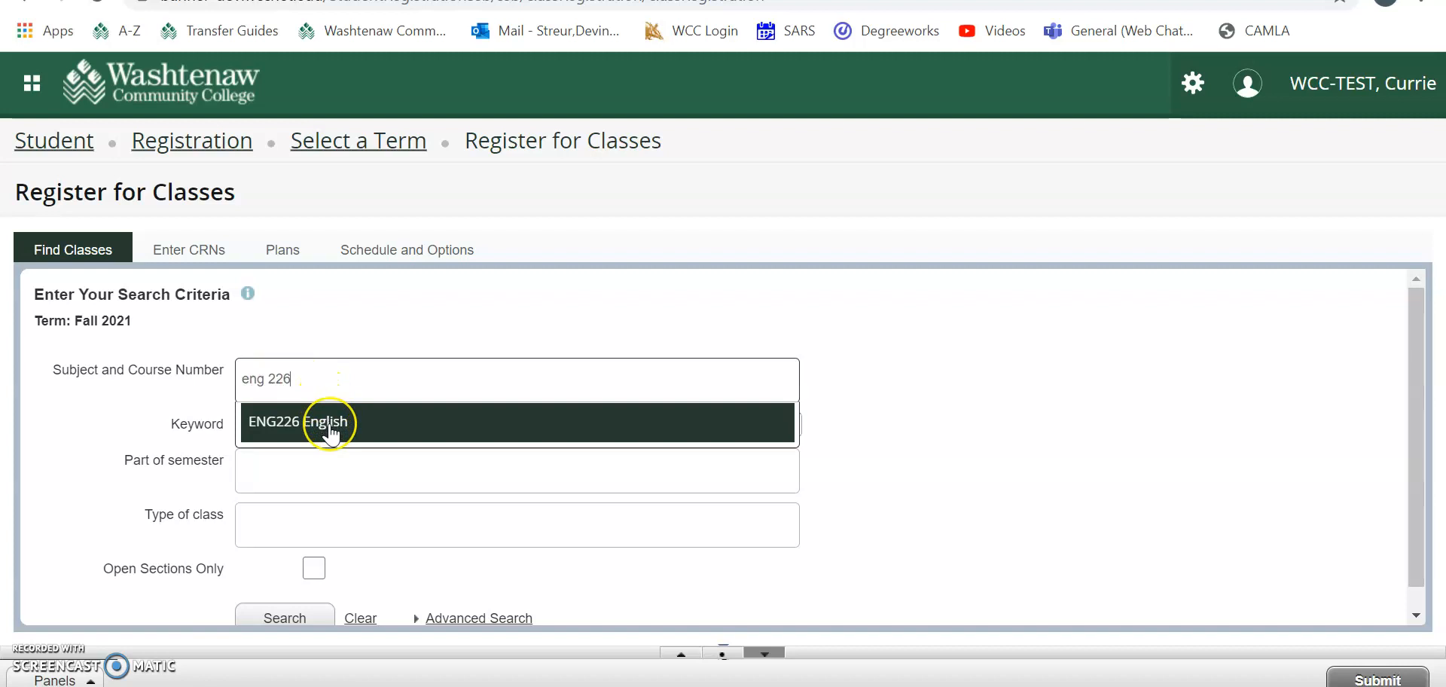
pyautogui.click(331, 433)
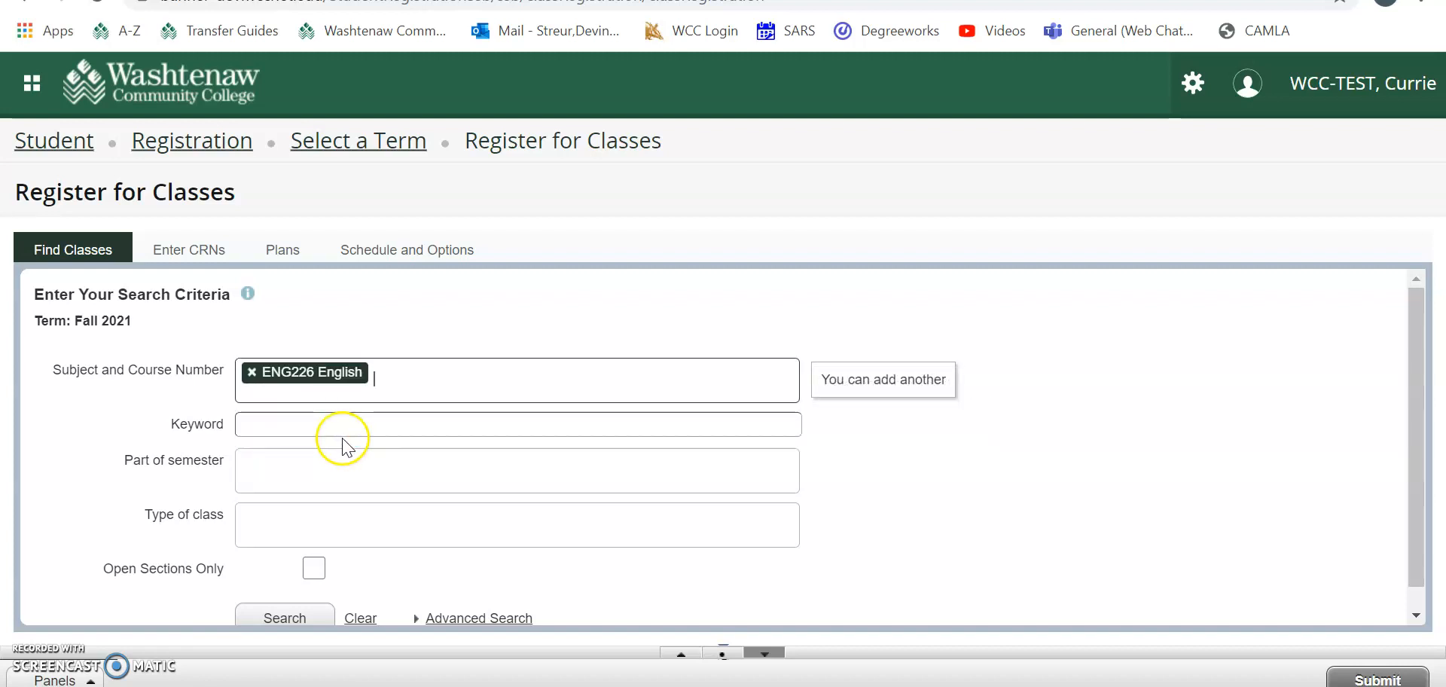
pyautogui.click(315, 607)
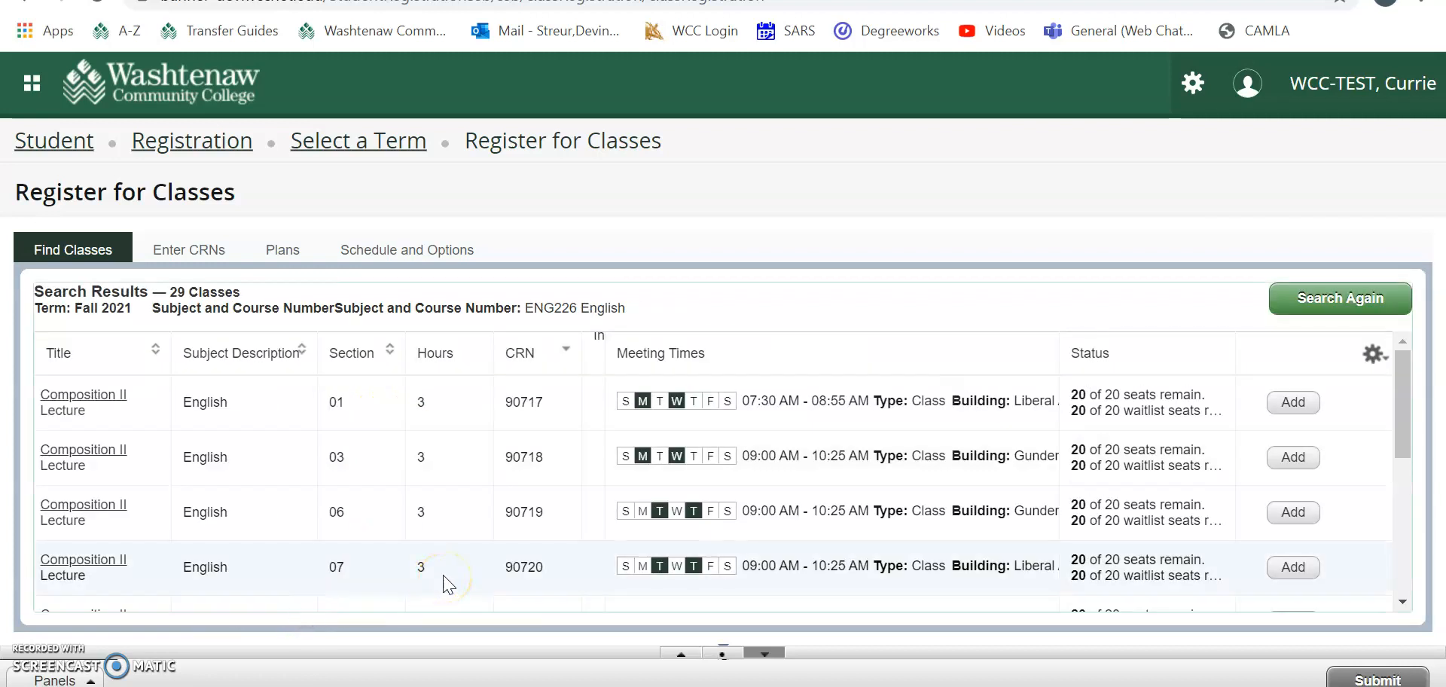
# Step: Try to register for the Monday and Wednesday 7:30 AM ENG226 section, CRN 90717
pyautogui.click(1289, 403)
pyautogui.click(1378, 680)
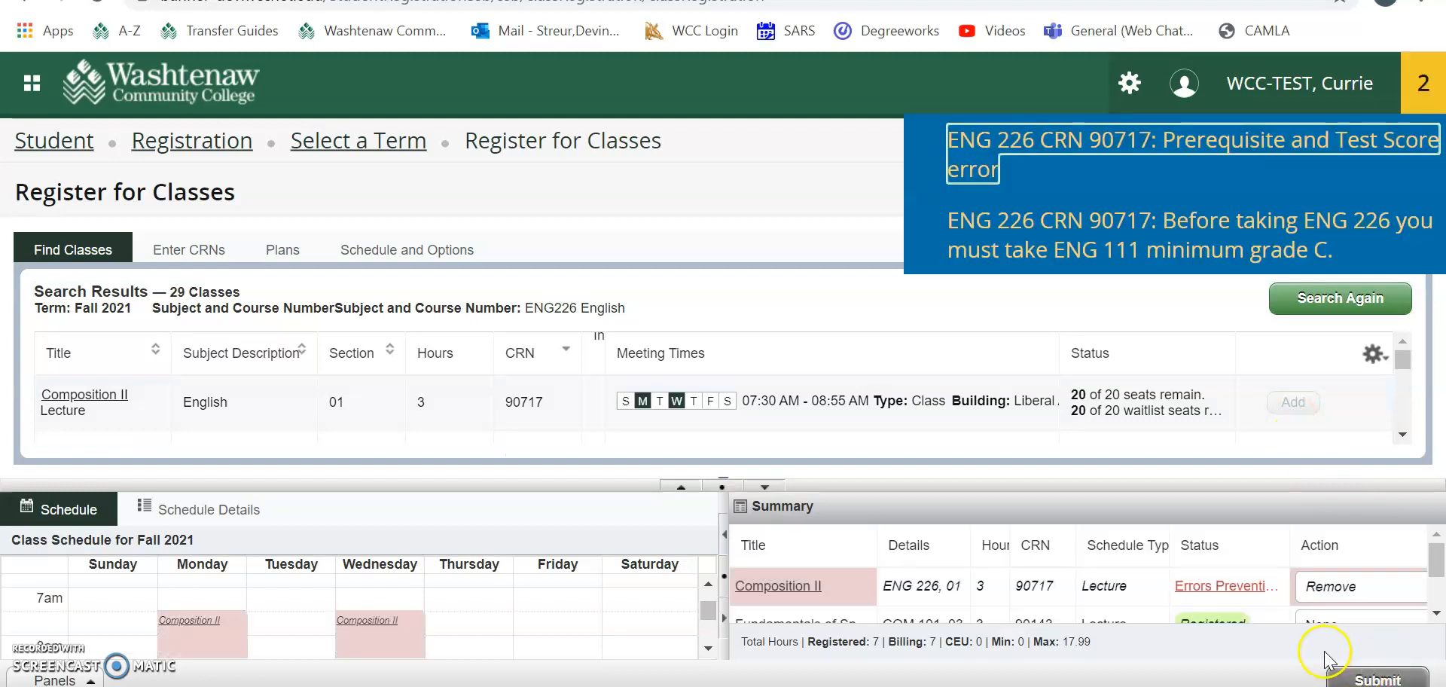
pyautogui.moveTo(1229, 586)
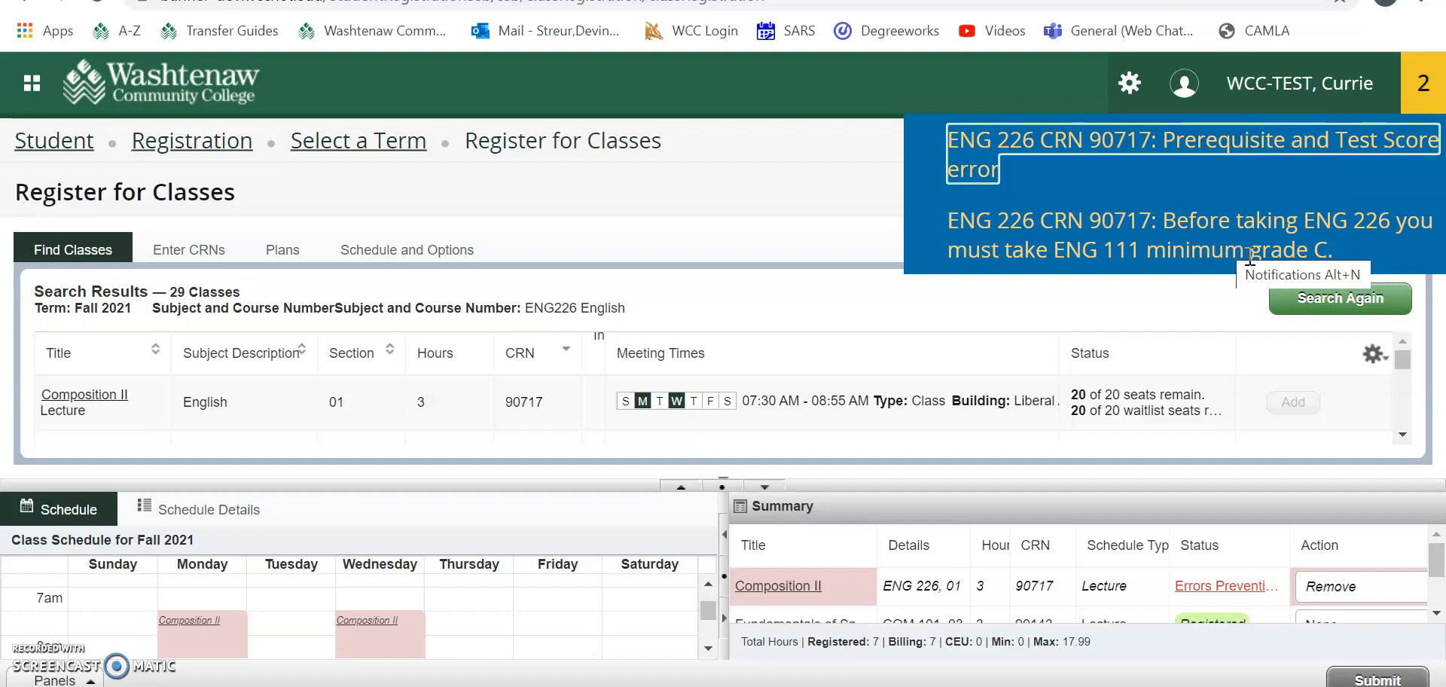
# Step: Examine the prerequisite error notice and the Composition II entry's status in the registration summary
pyautogui.click(1240, 261)
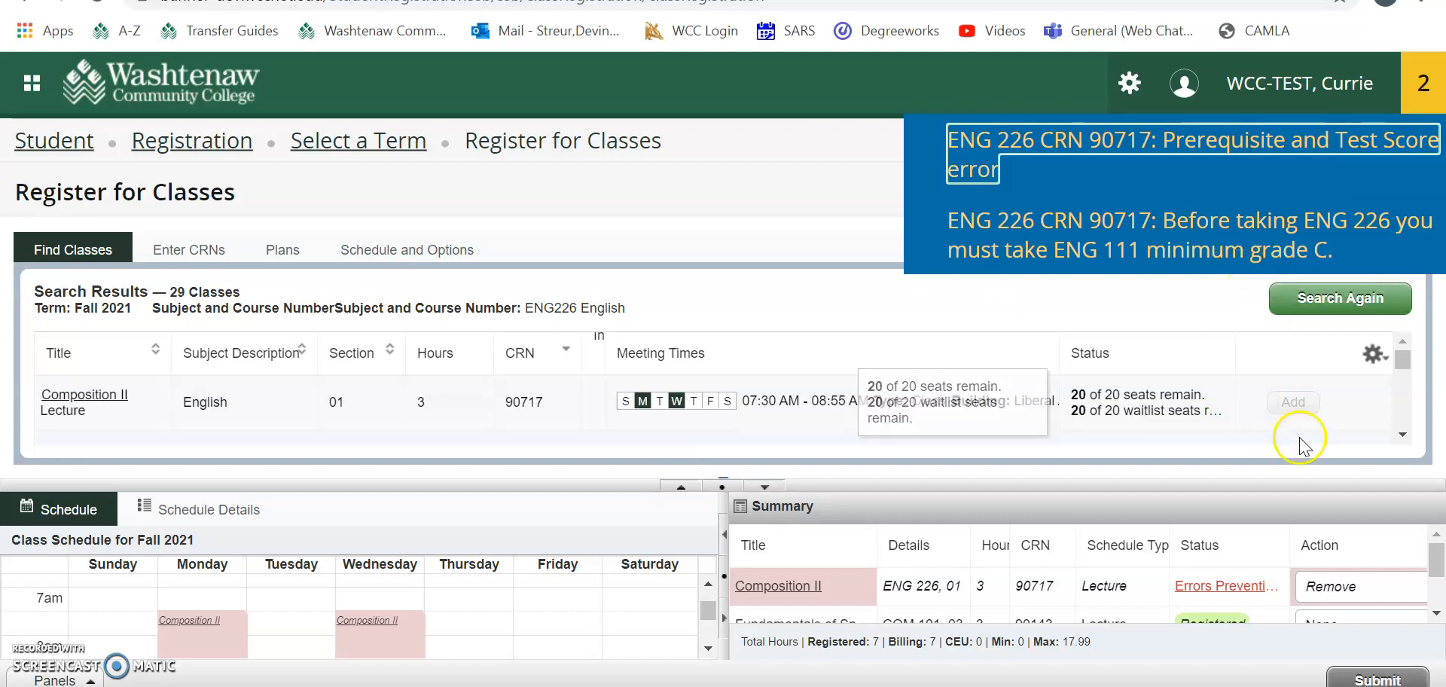
pyautogui.click(1437, 561)
pyautogui.moveTo(1439, 561); pyautogui.dragTo(1411, 580)
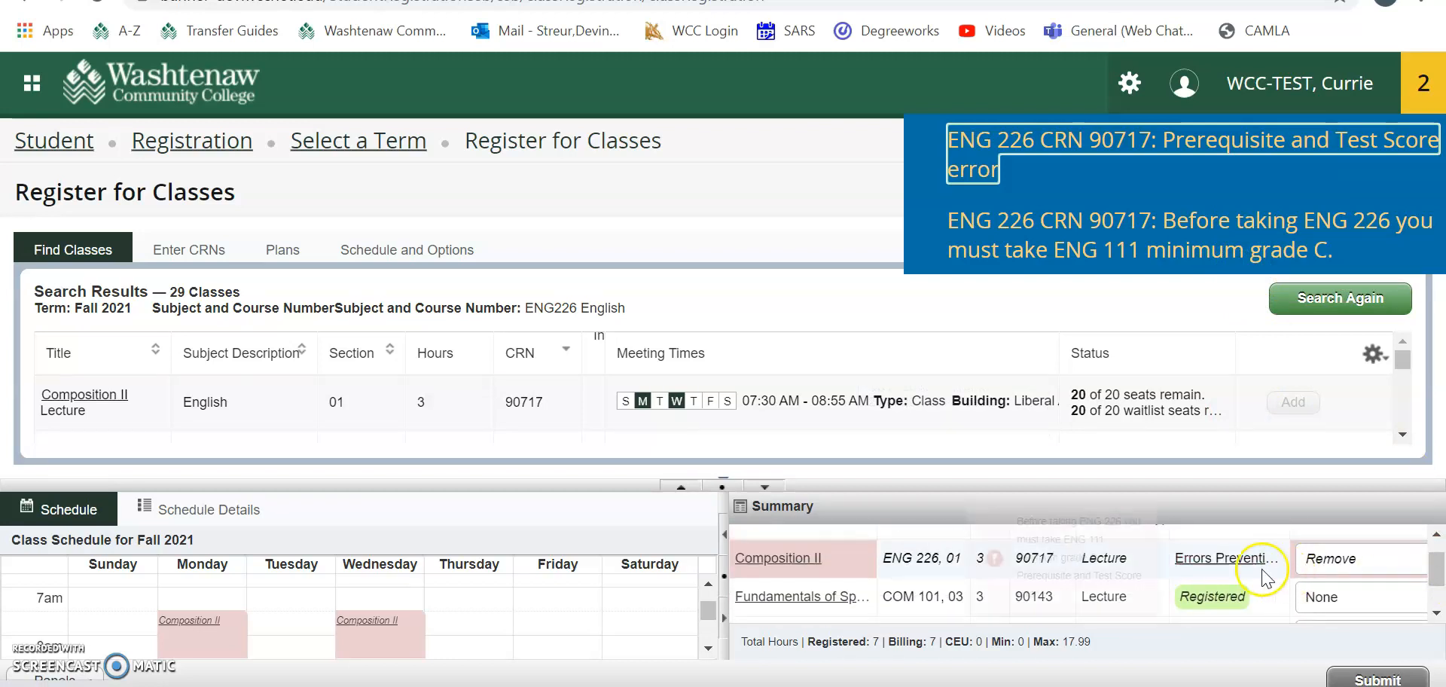
pyautogui.click(1224, 558)
pyautogui.click(1309, 455)
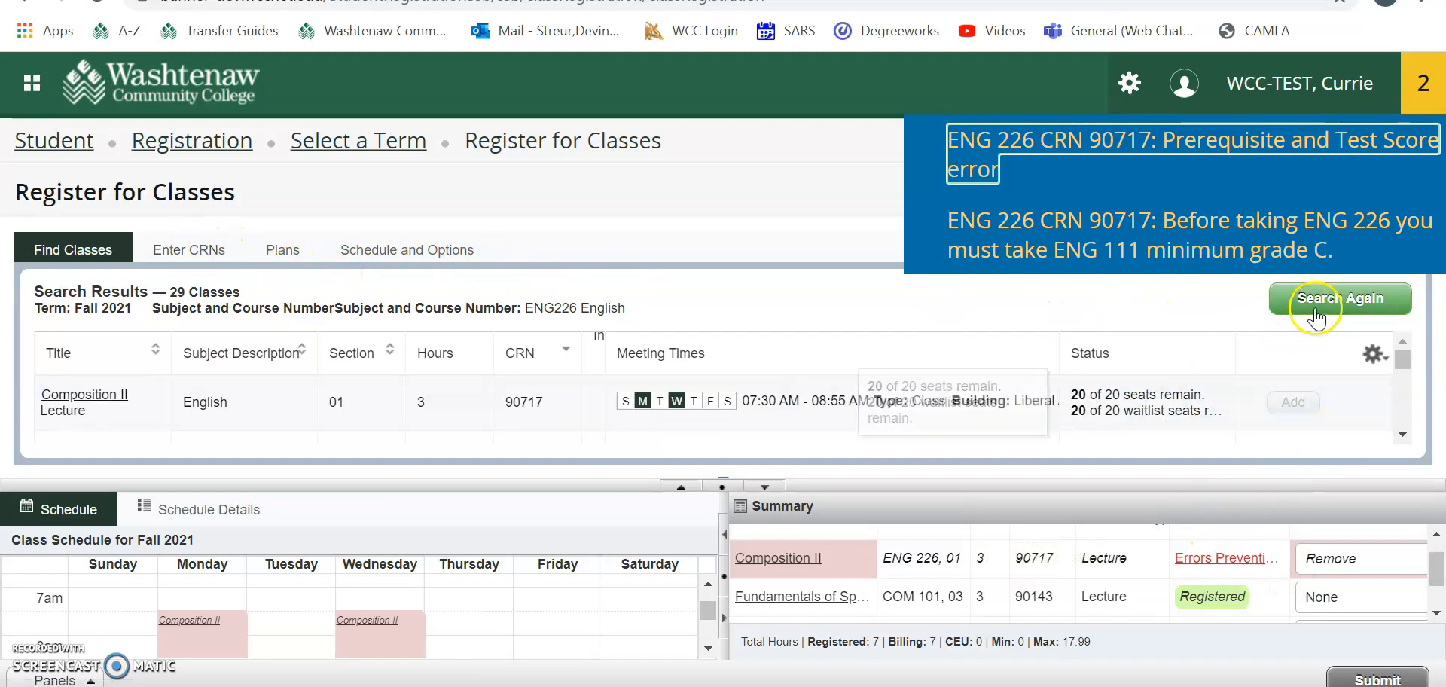
# Step: Replace the ENG226 search with a search for ENG111 English classes, collapsing the schedule to make room
pyautogui.click(1340, 298)
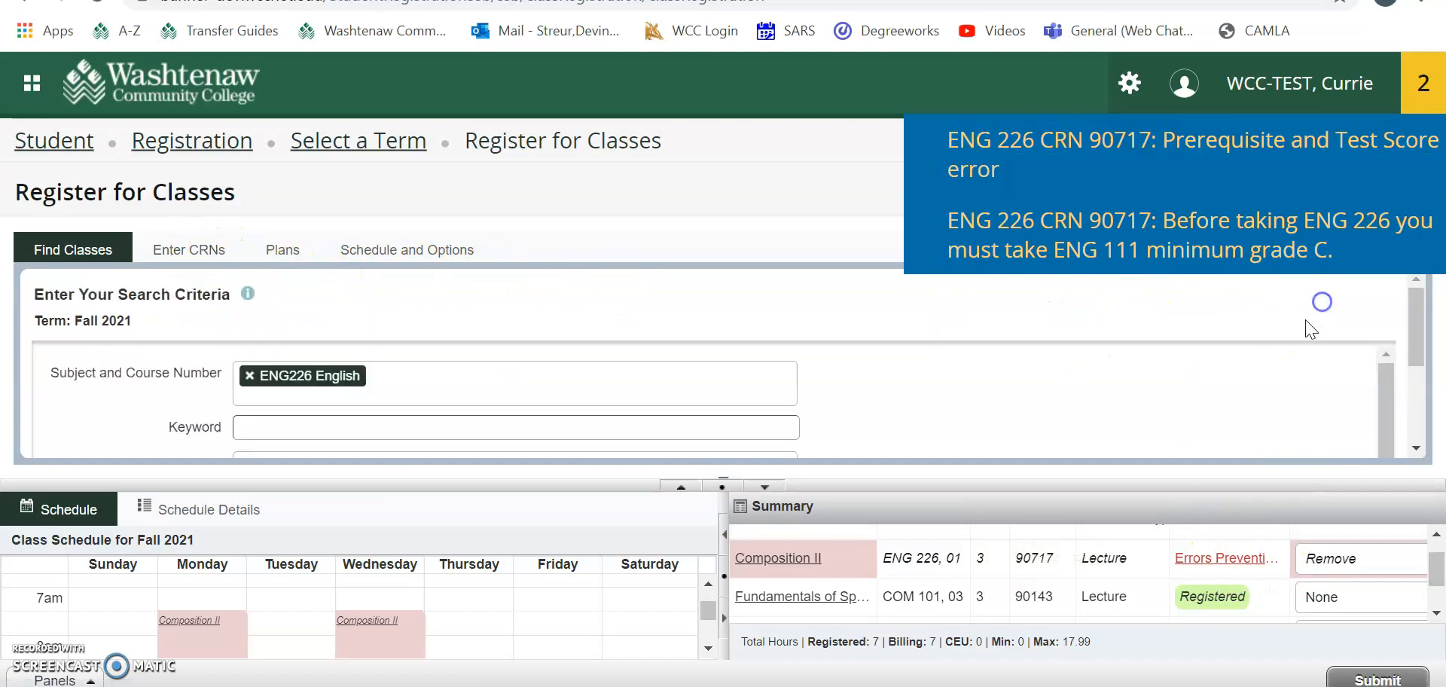
pyautogui.click(251, 372)
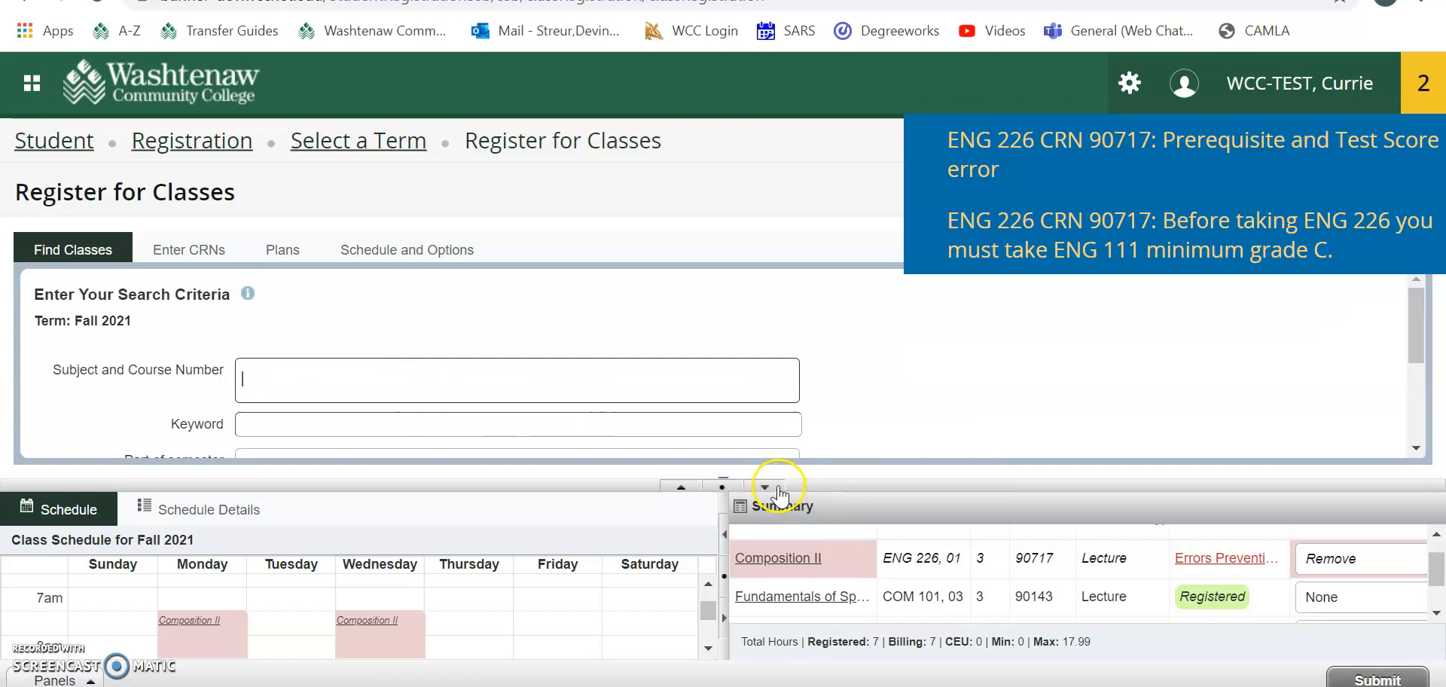
pyautogui.click(772, 485)
pyautogui.click(495, 384)
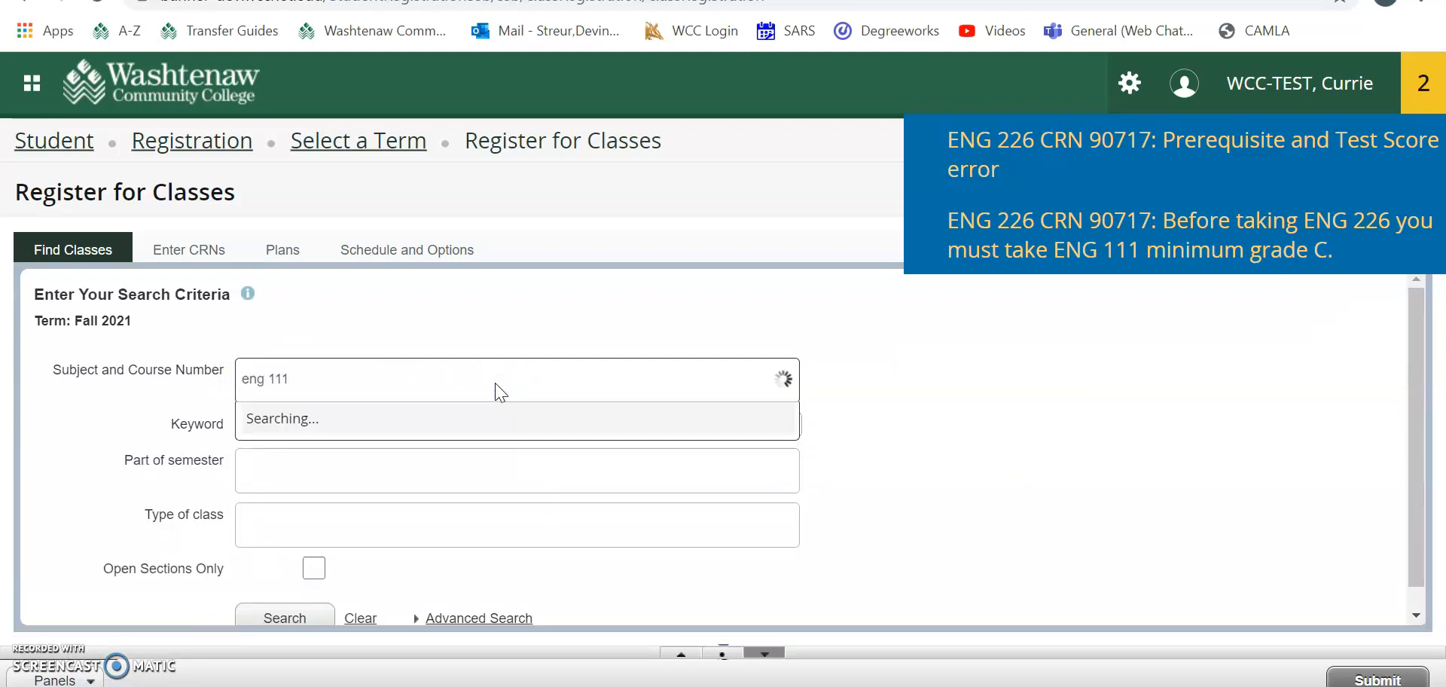
pyautogui.click(452, 418)
pyautogui.click(305, 616)
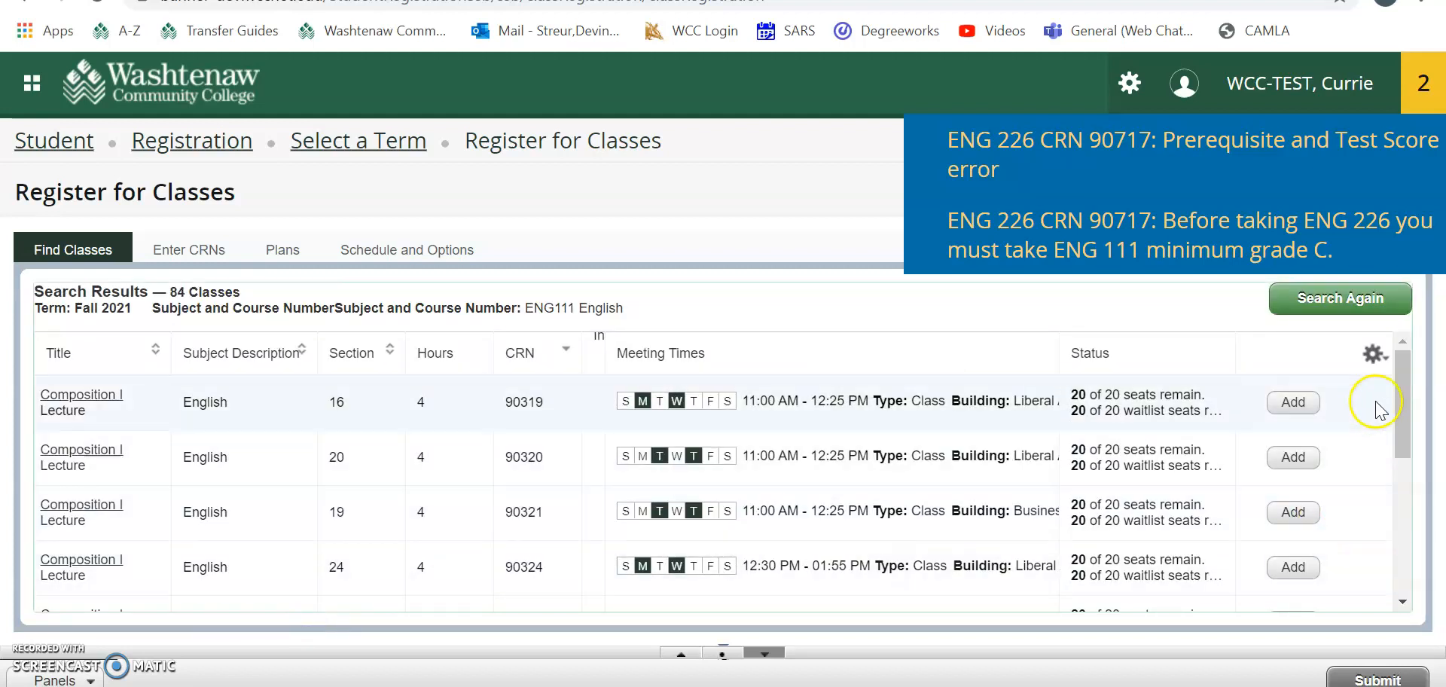
# Step: Show 50 ENG111 results per page and browse the list as far as the Distance Learning sections
pyautogui.click(1403, 364)
pyautogui.moveTo(1403, 364); pyautogui.dragTo(1416, 517)
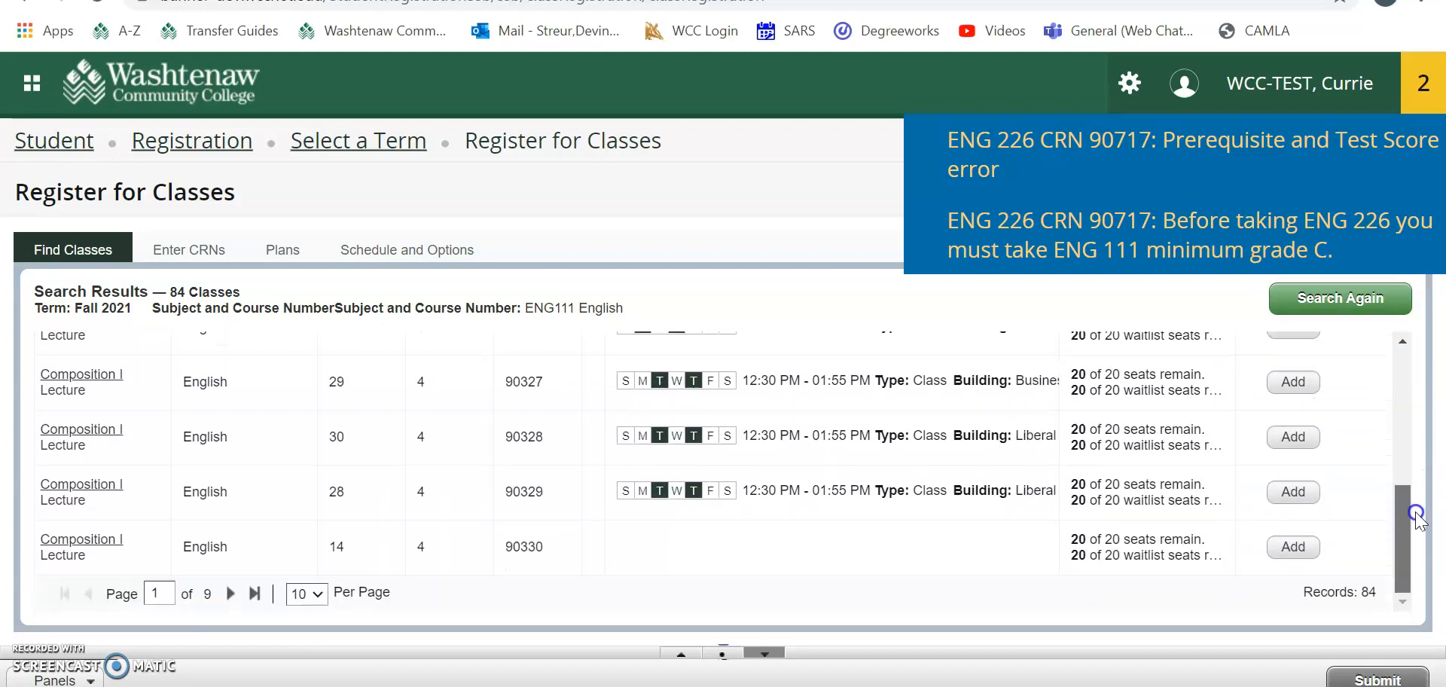
pyautogui.click(318, 594)
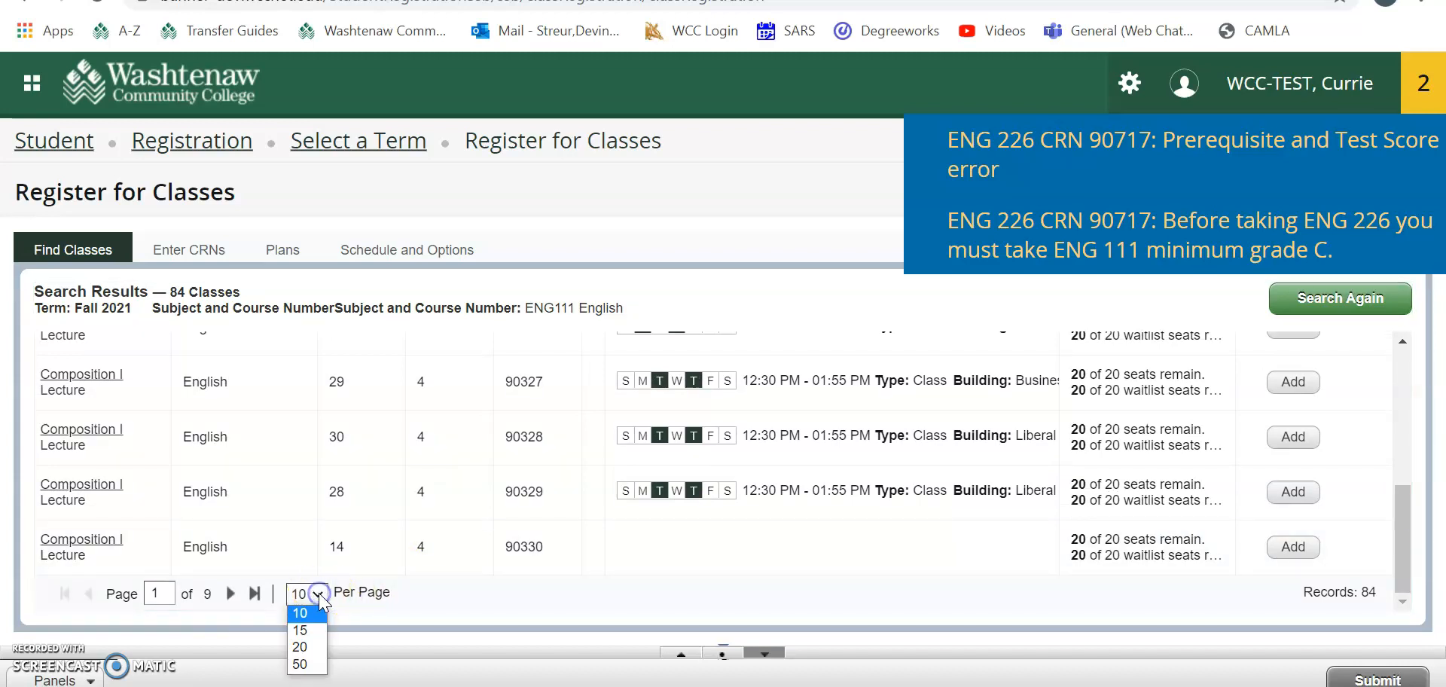
pyautogui.click(309, 664)
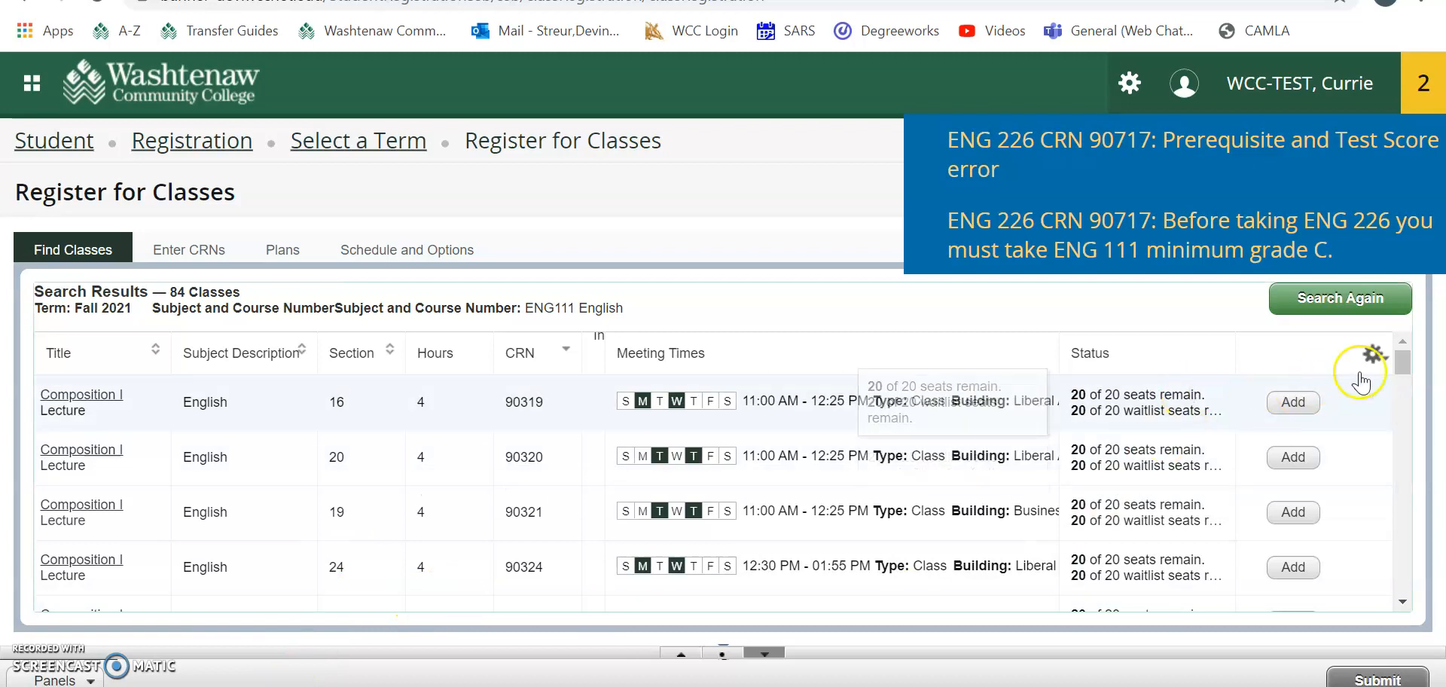
pyautogui.moveTo(1402, 356); pyautogui.dragTo(1415, 513)
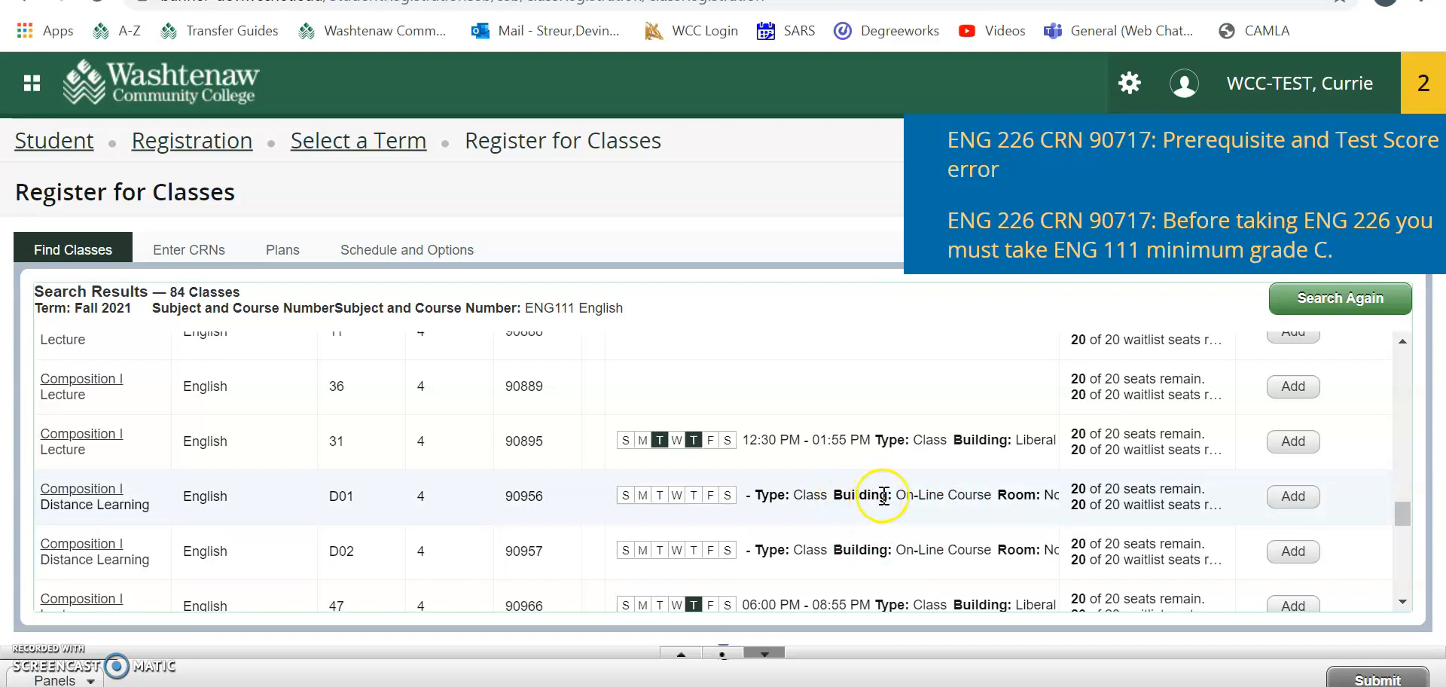
# Step: Review the bookstore links, prerequisites and fees in the class details of Composition I section D01, and close the details
pyautogui.click(81, 493)
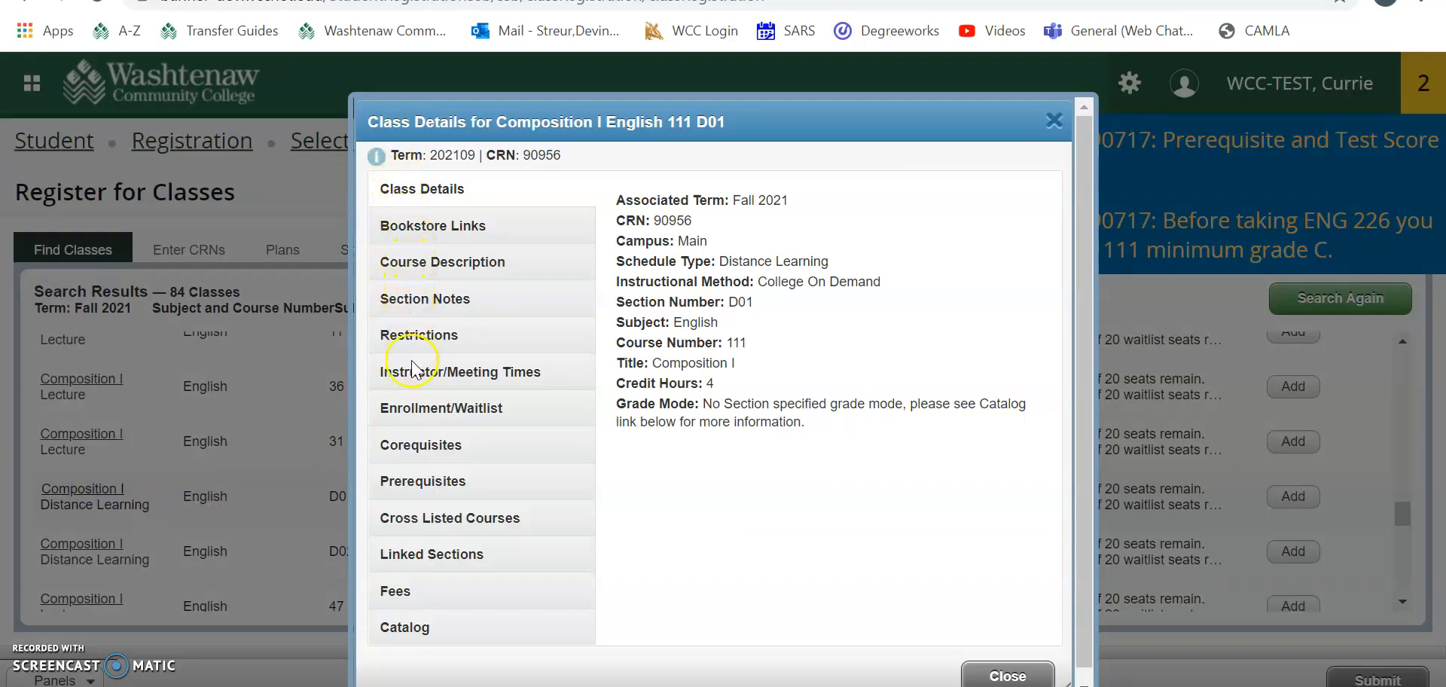
pyautogui.click(426, 230)
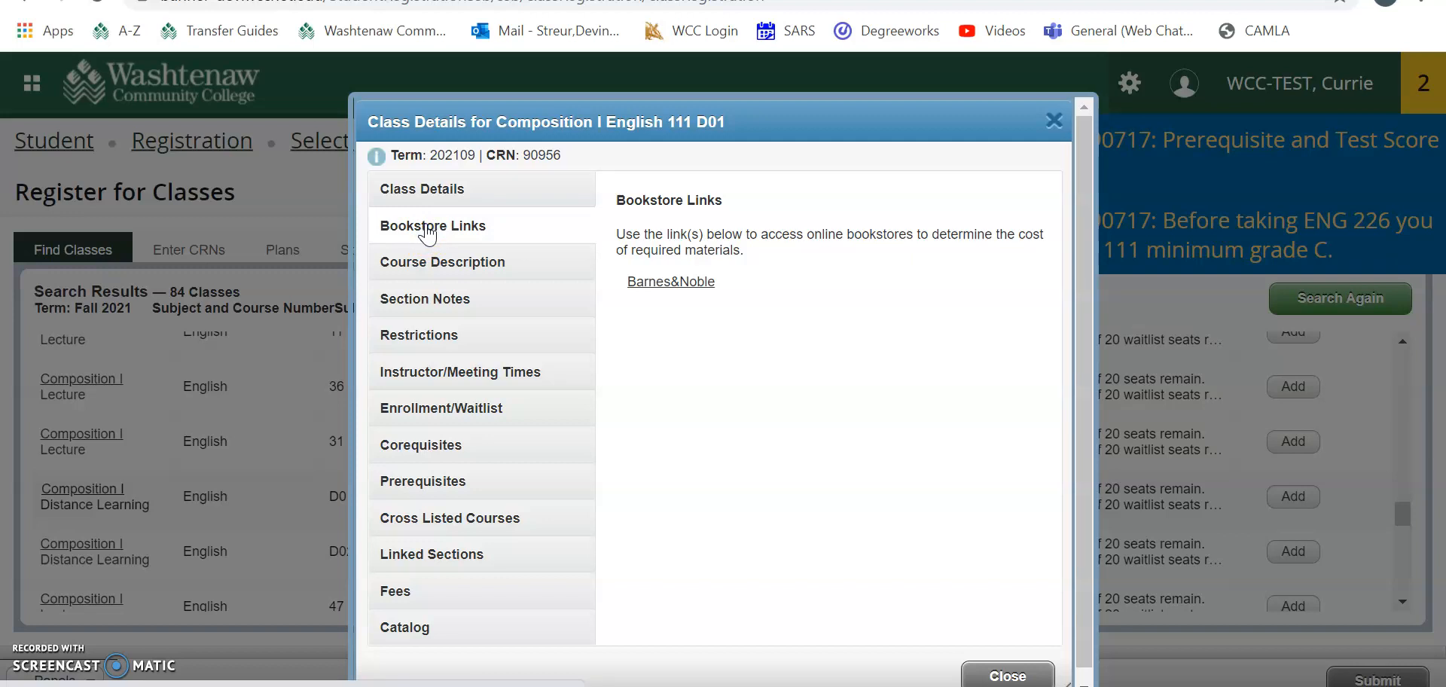
pyautogui.click(430, 488)
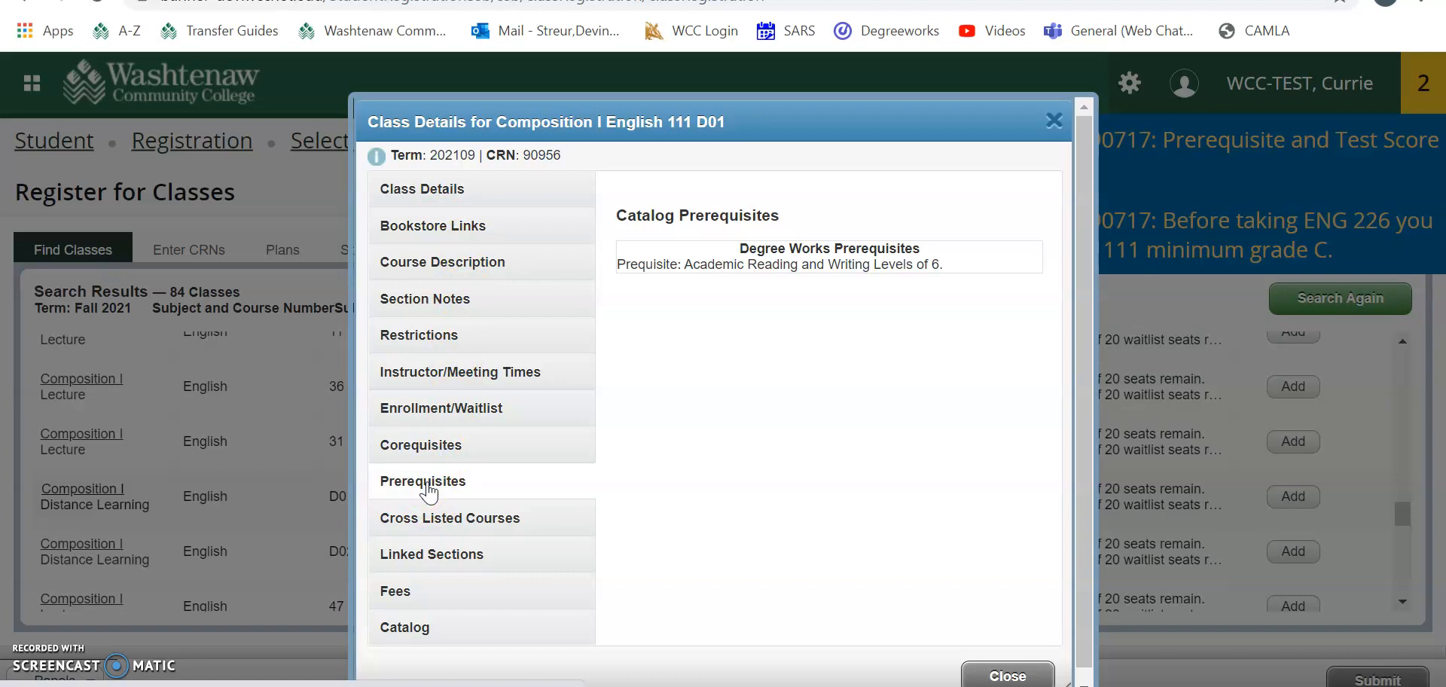
pyautogui.click(394, 594)
pyautogui.click(1054, 122)
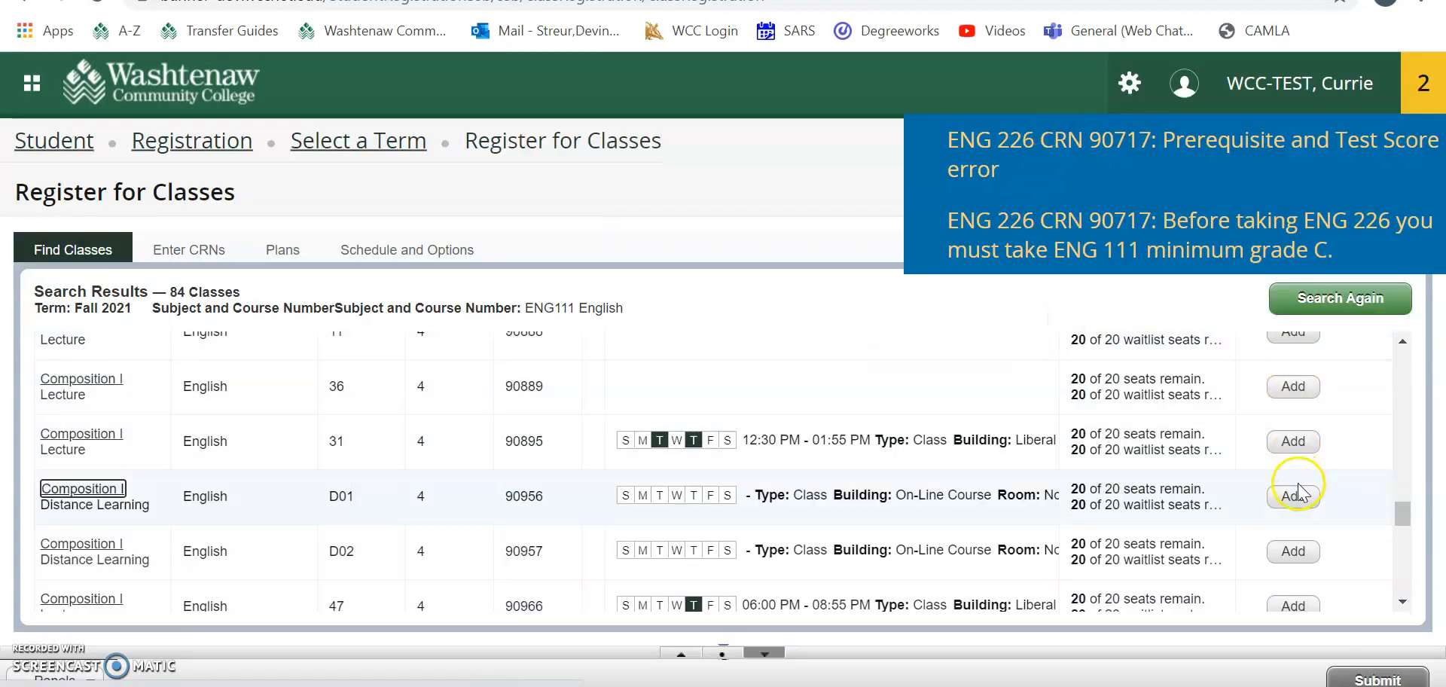
# Step: Add the Thursday 6:00 PM ENG111 section, CRN 90966, and submit it together with the removal of Composition II
pyautogui.click(1293, 496)
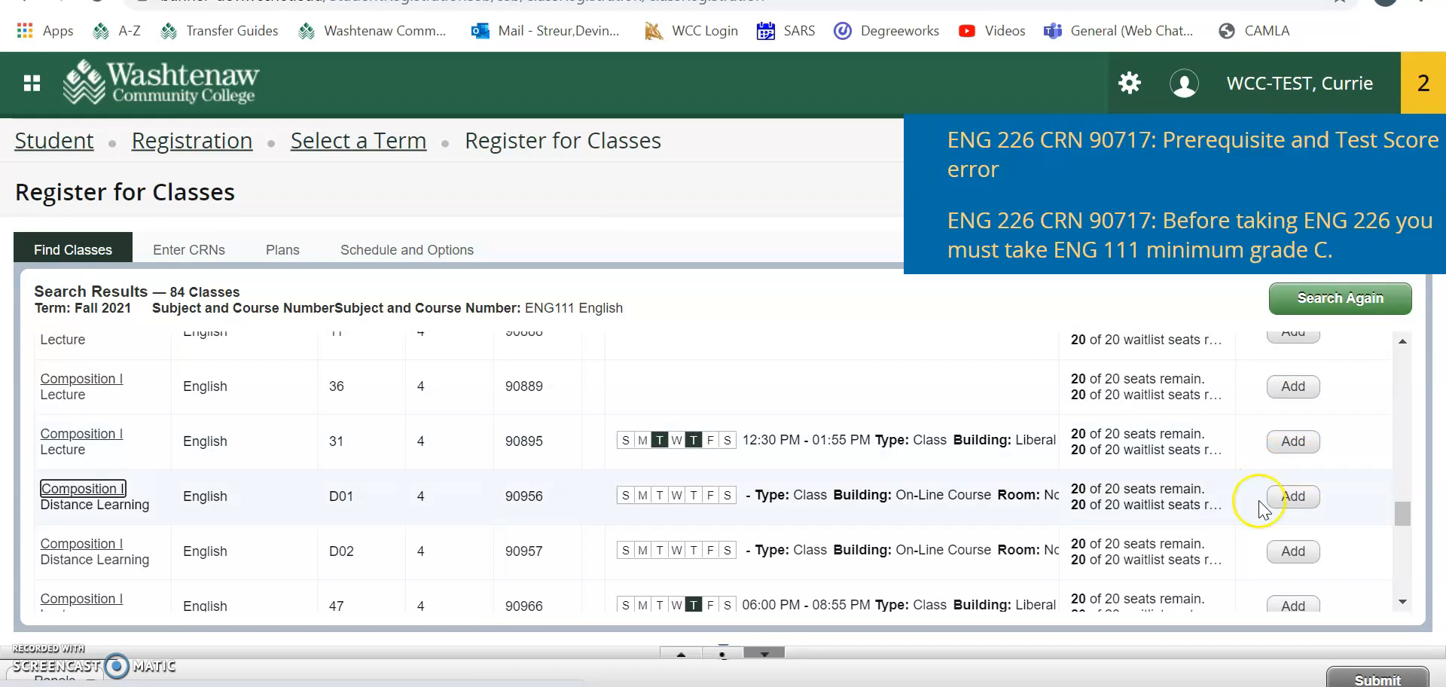
pyautogui.click(1293, 605)
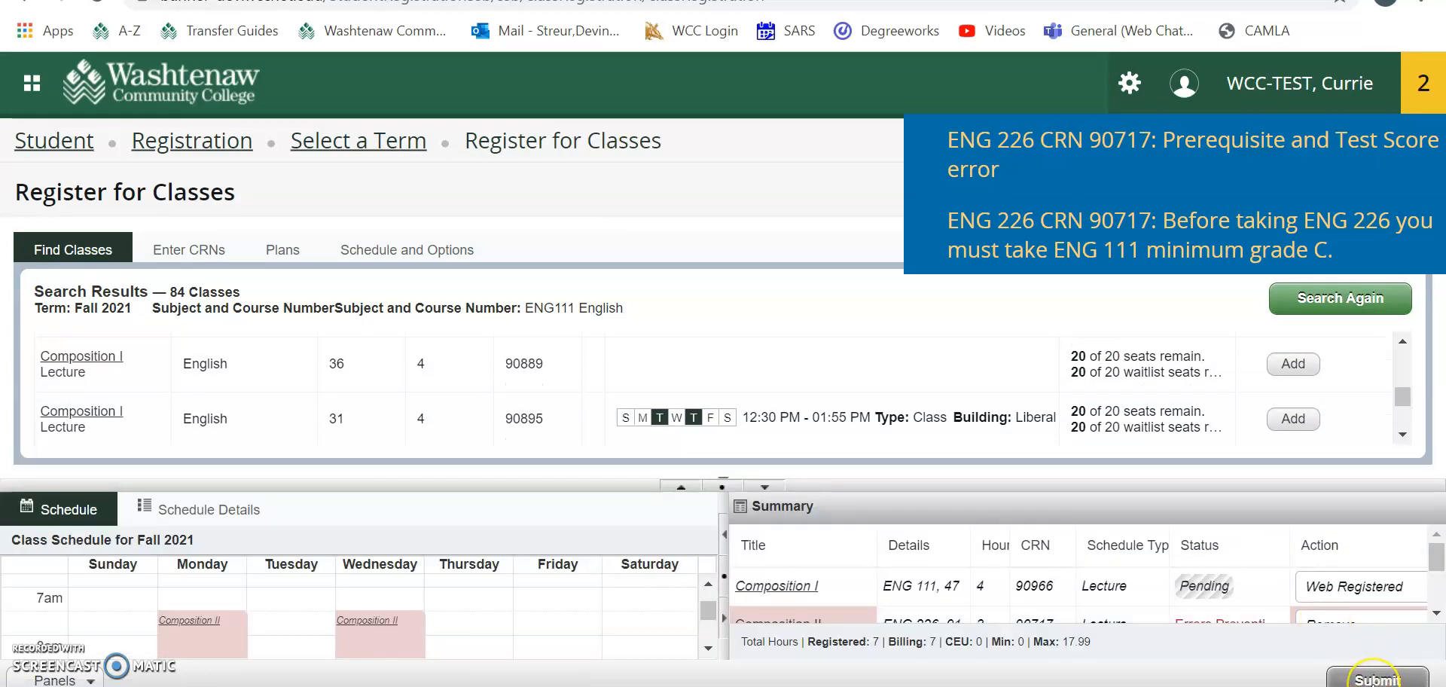
pyautogui.click(1375, 682)
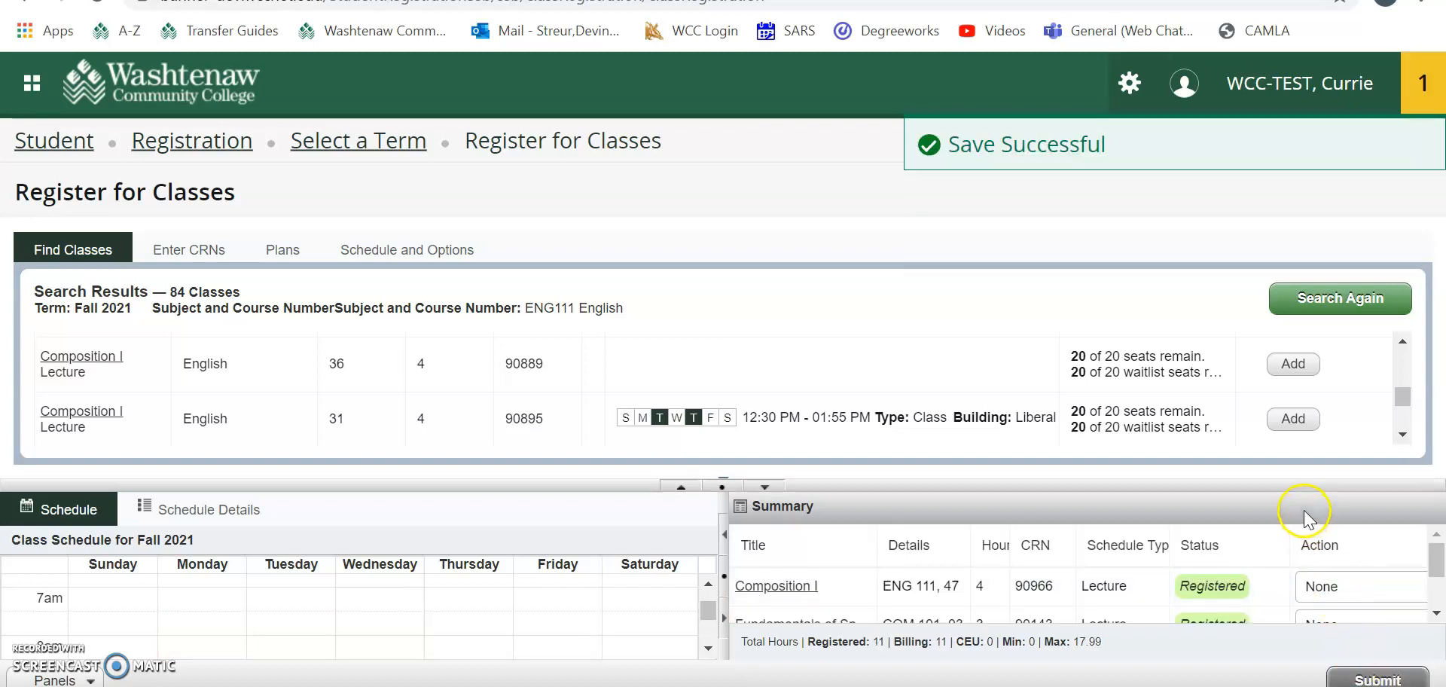
# Step: Enlarge the Fall 2021 class schedule to check the evening Composition I time, and restore the split view
pyautogui.click(687, 494)
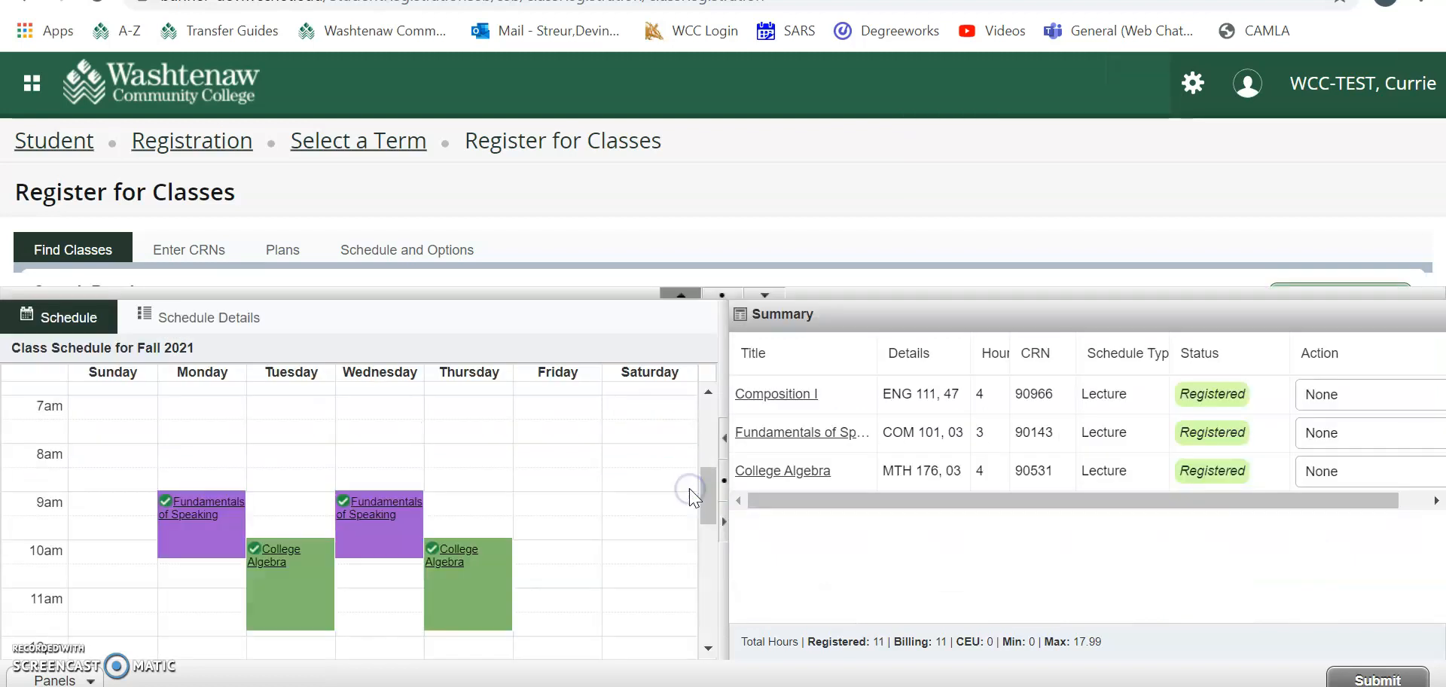
pyautogui.moveTo(706, 497); pyautogui.dragTo(714, 583)
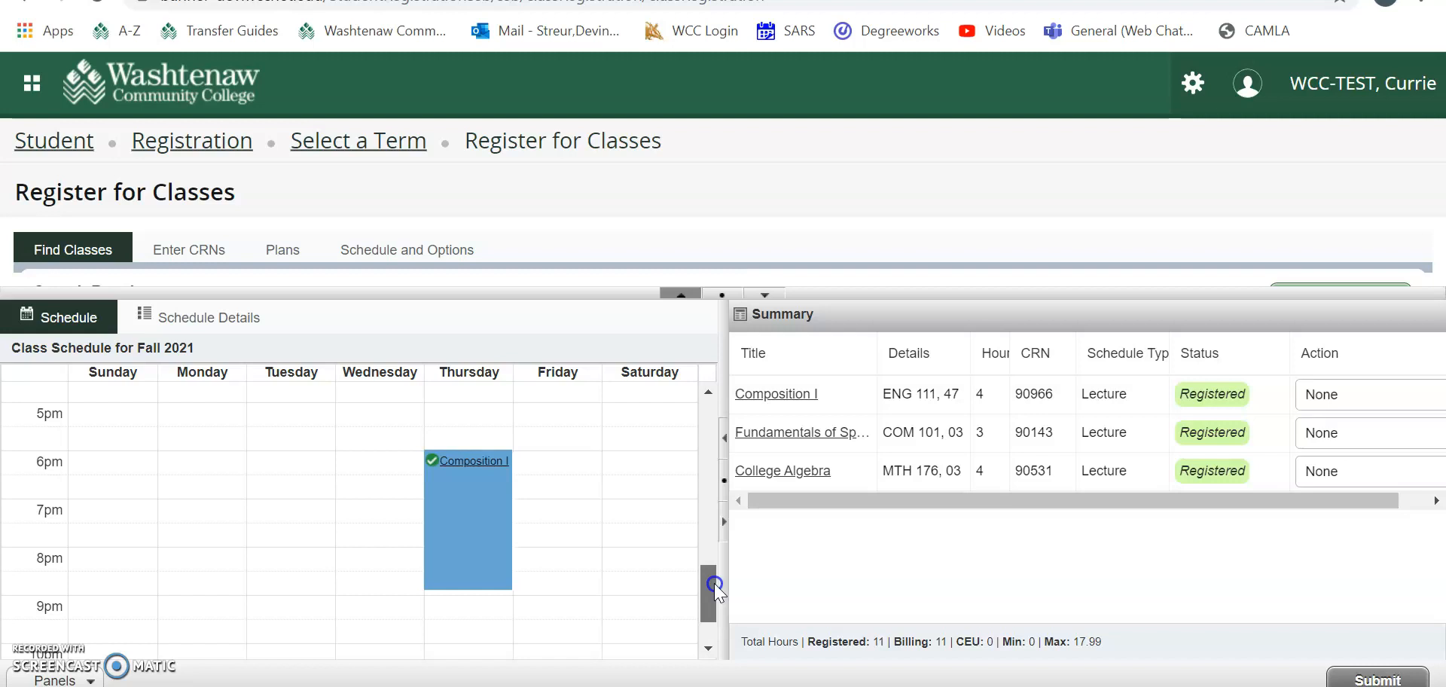
pyautogui.moveTo(714, 583); pyautogui.dragTo(705, 354)
pyautogui.click(677, 298)
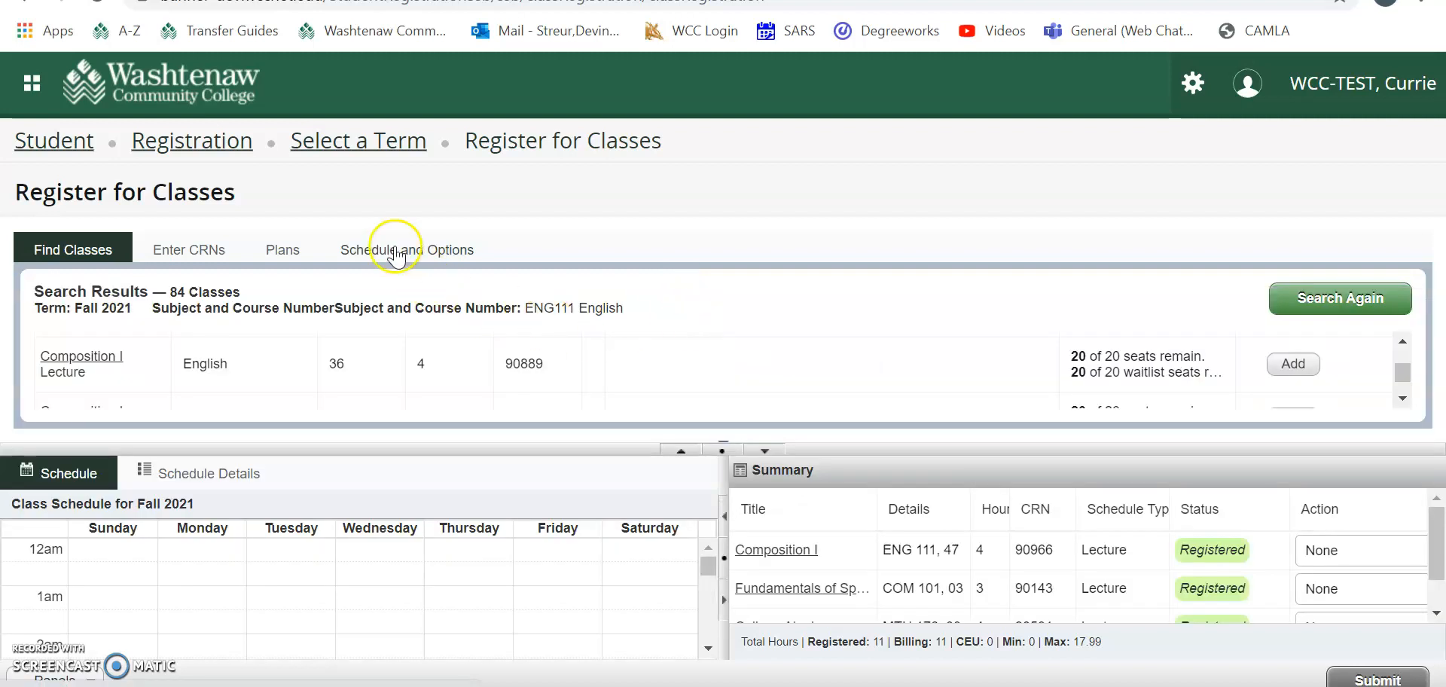
# Step: Display the full Fall 2021 registration summary, view the form for emailing the schedule and calendar file, and dismiss it
pyautogui.click(396, 254)
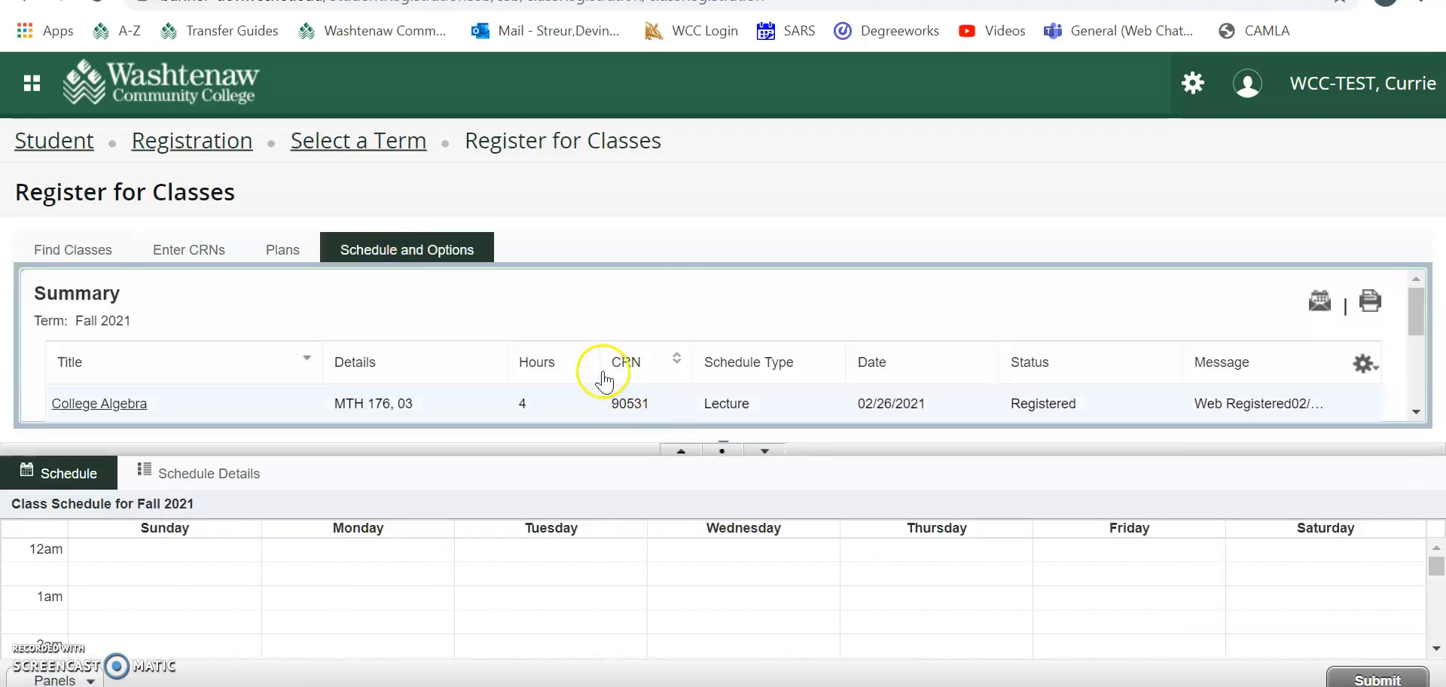
pyautogui.click(765, 449)
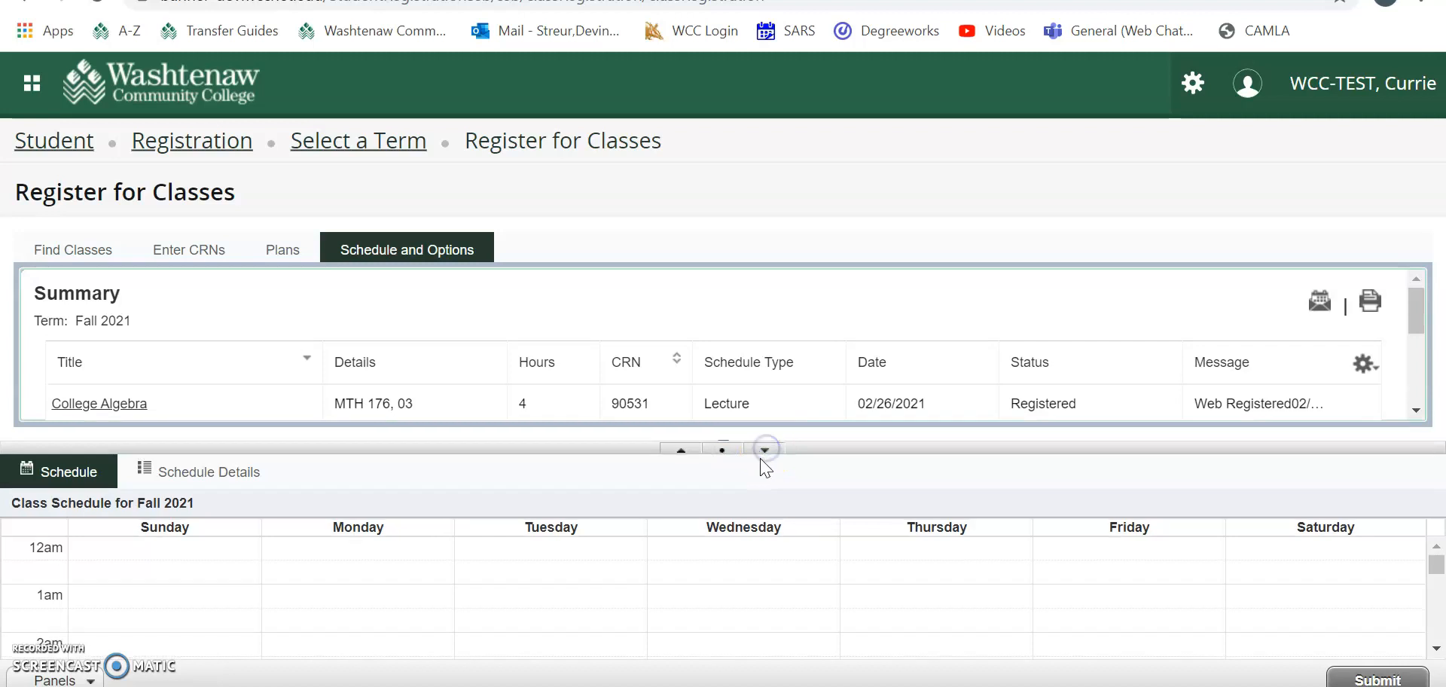
pyautogui.click(763, 450)
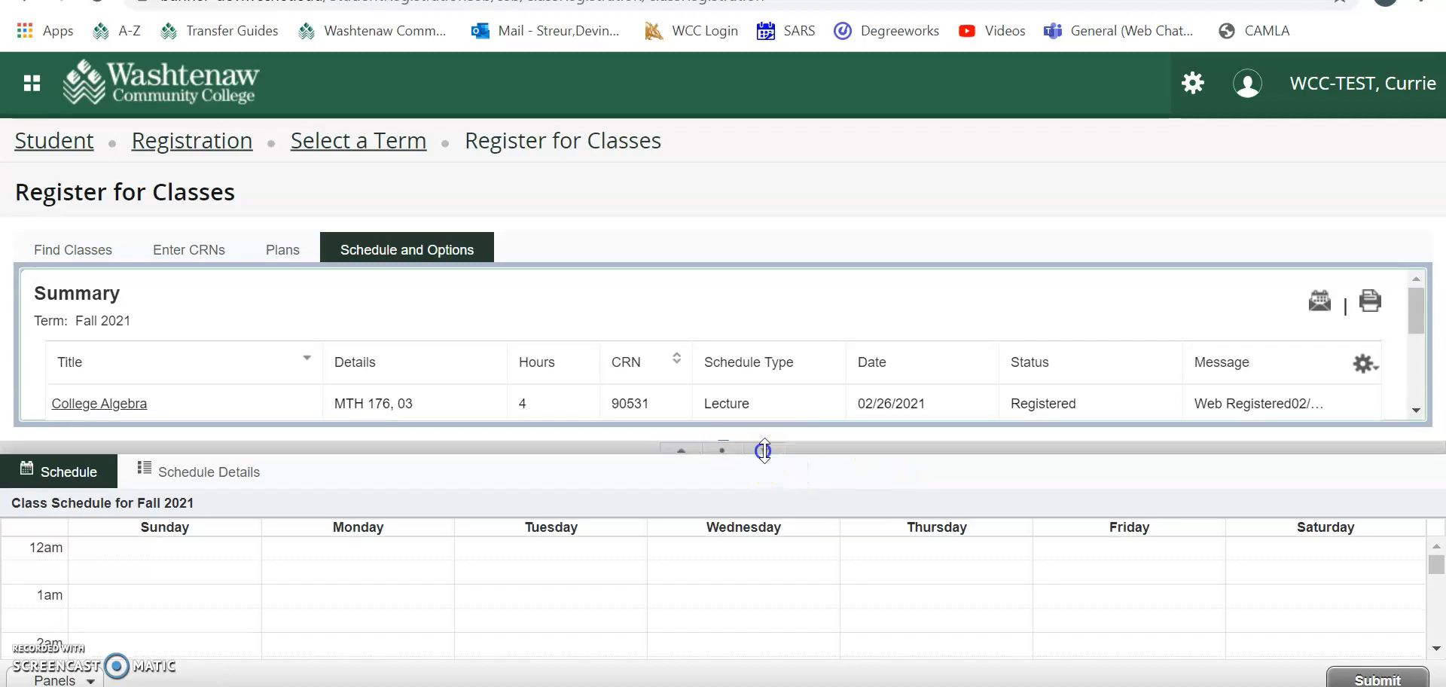
pyautogui.click(765, 450)
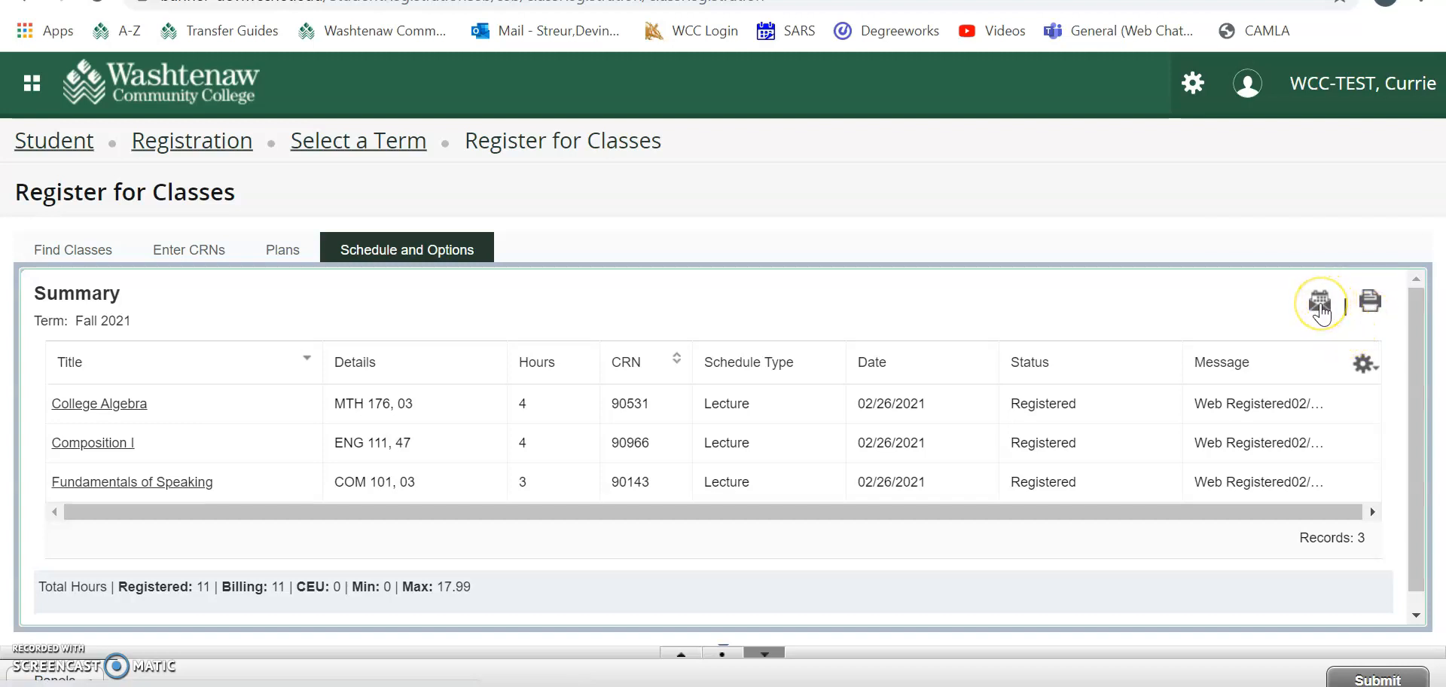
pyautogui.click(1320, 305)
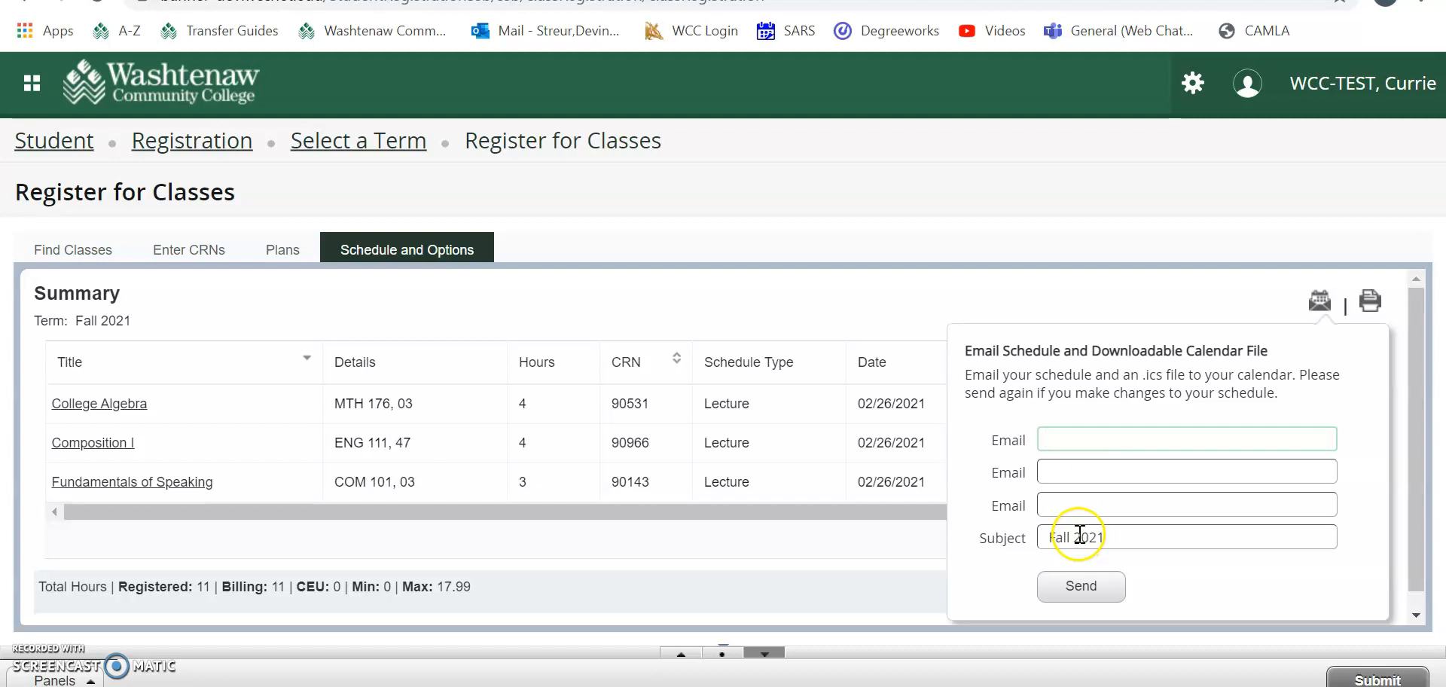
pyautogui.click(443, 190)
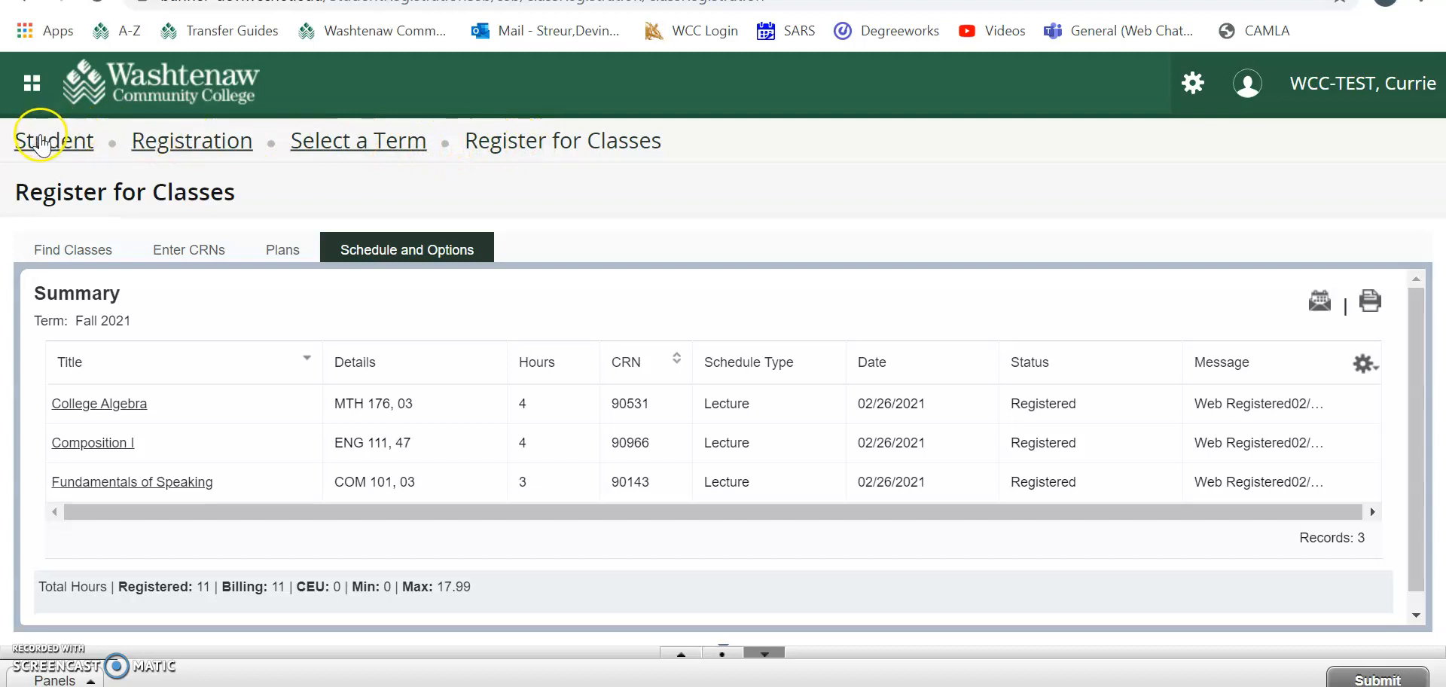
# Step: Return to the student registration landing page and open Student Services among the Banner services
pyautogui.click(64, 146)
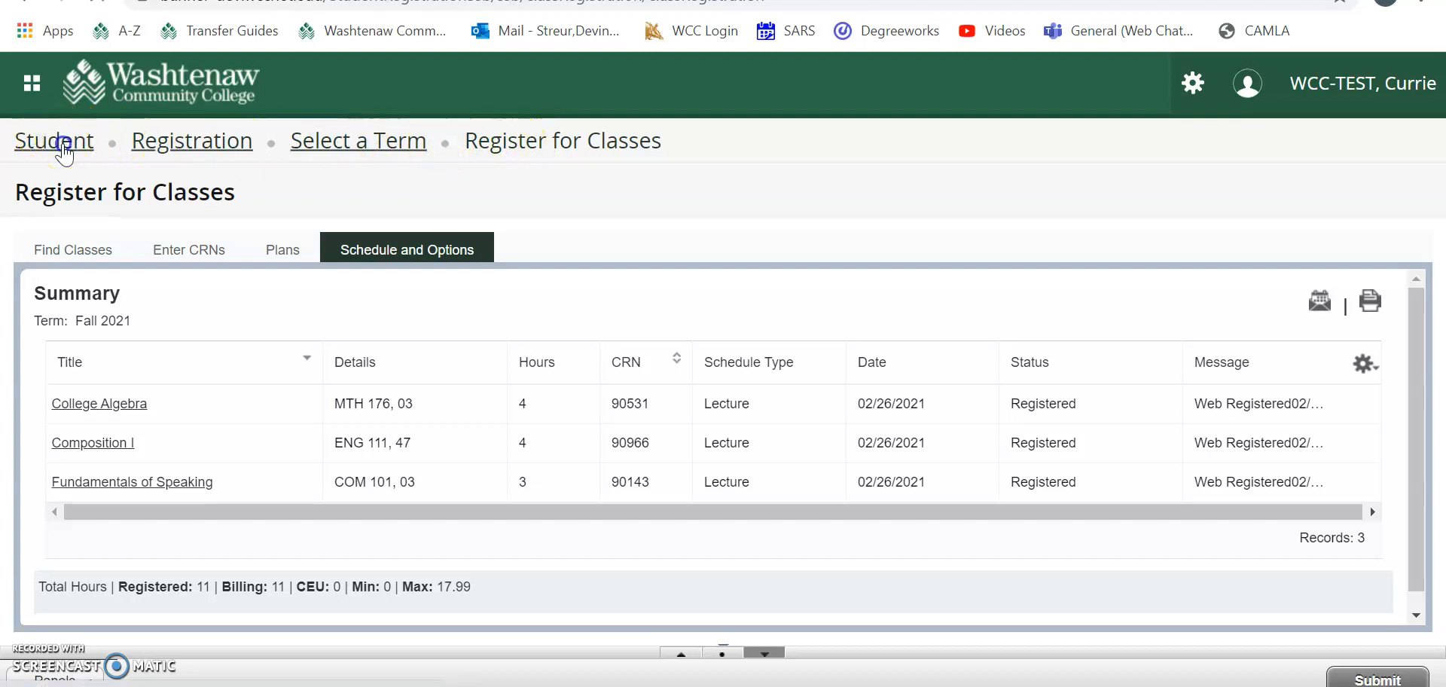
pyautogui.click(33, 86)
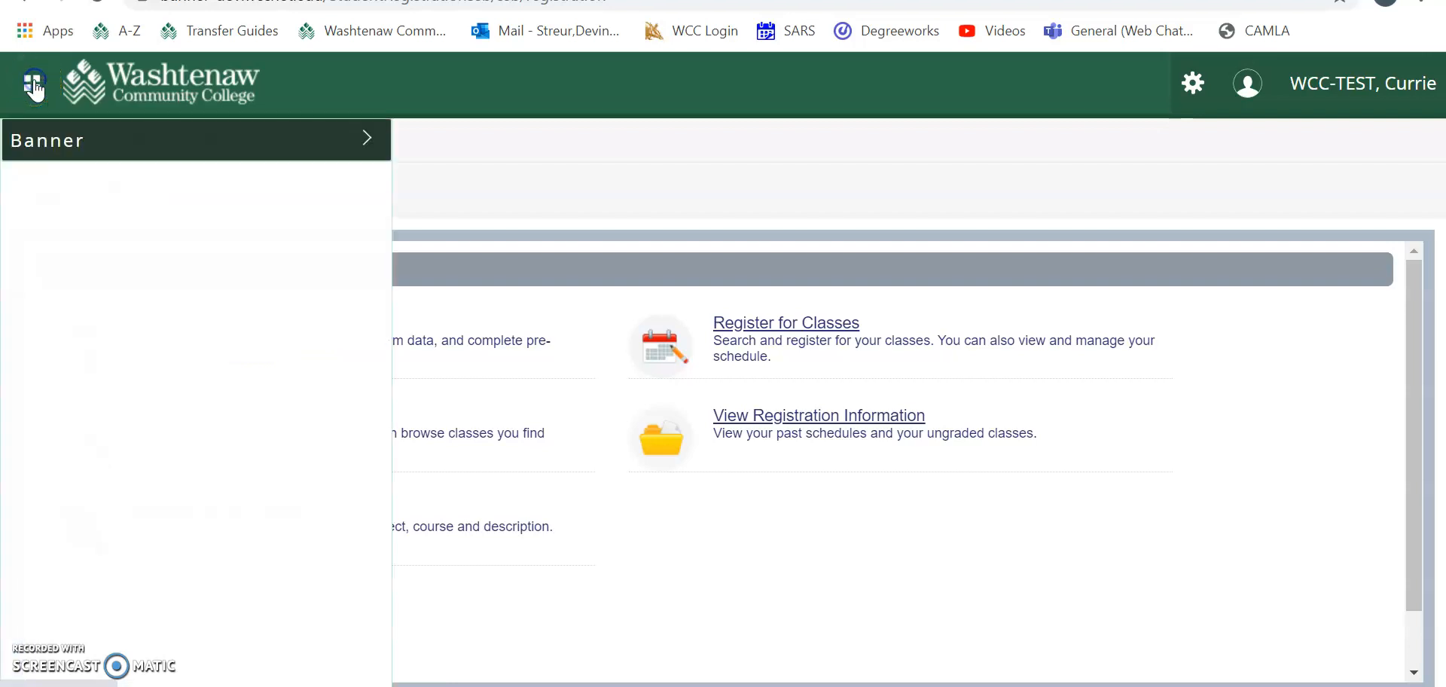
pyautogui.click(45, 141)
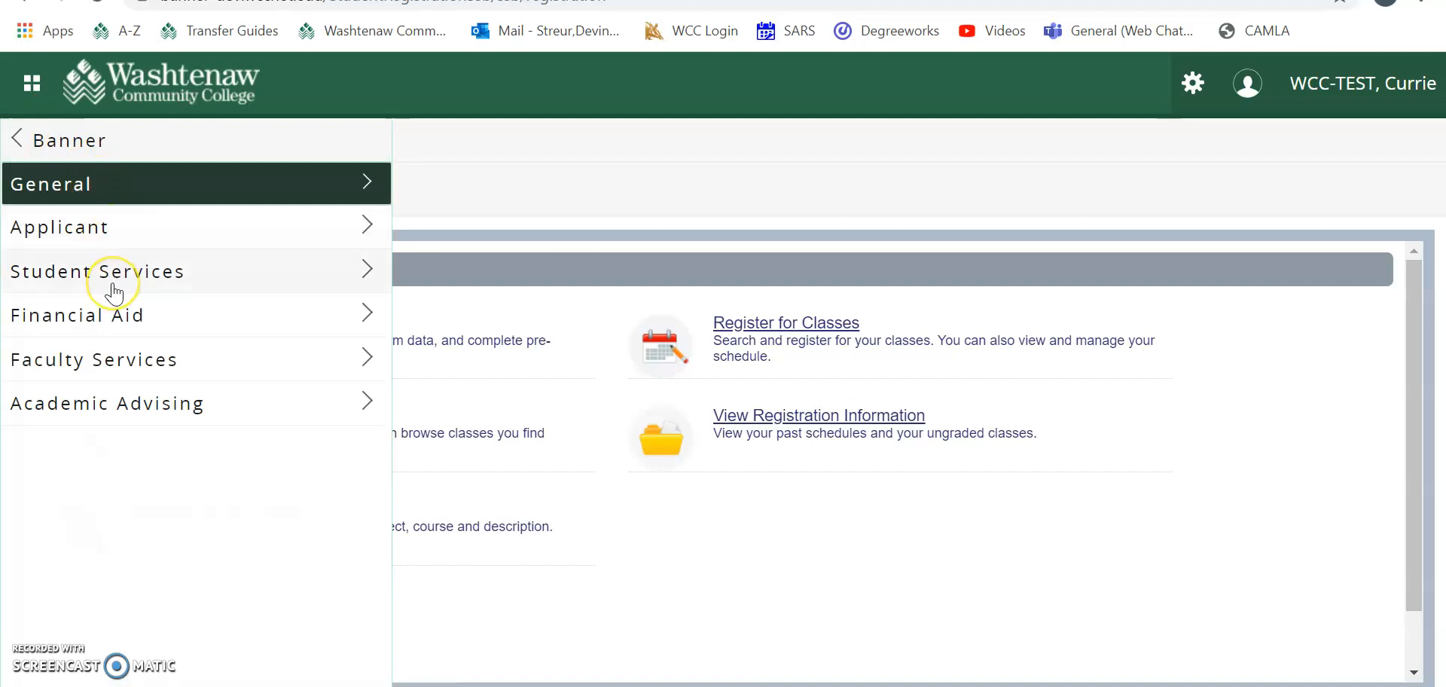
pyautogui.click(116, 283)
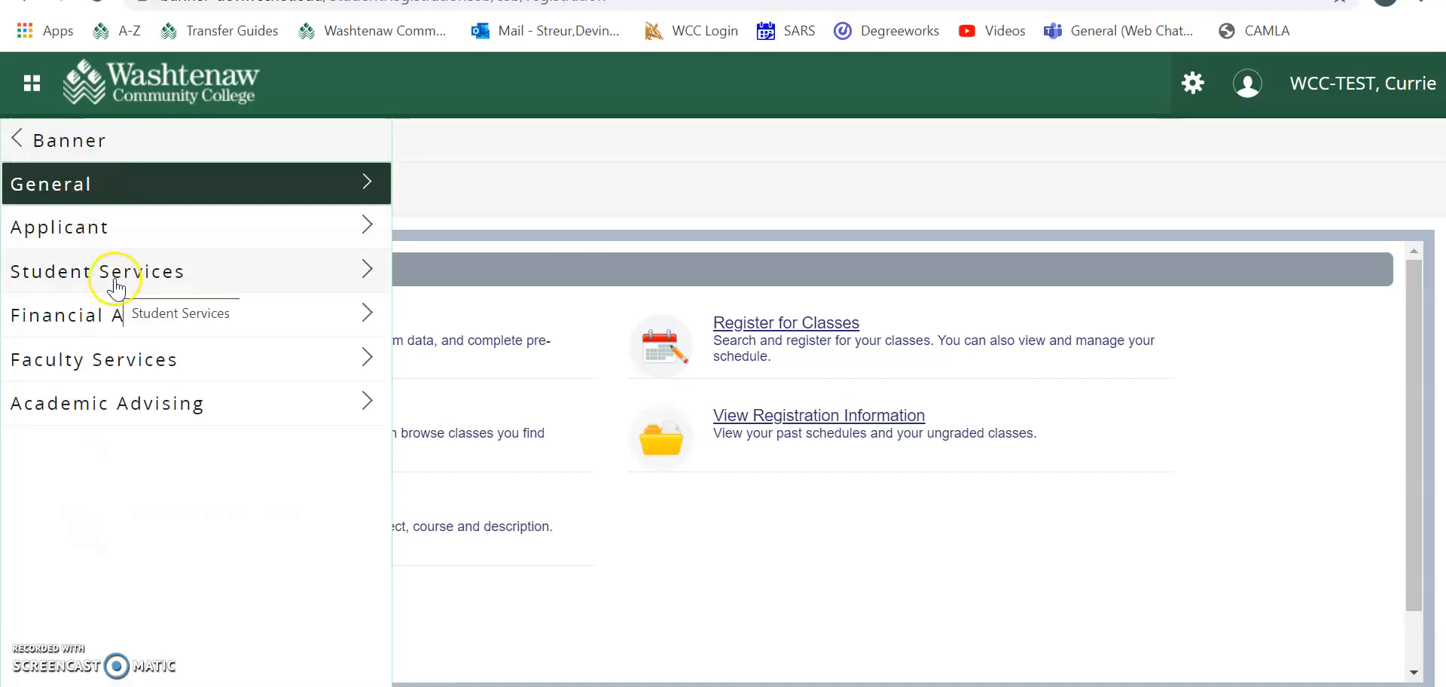